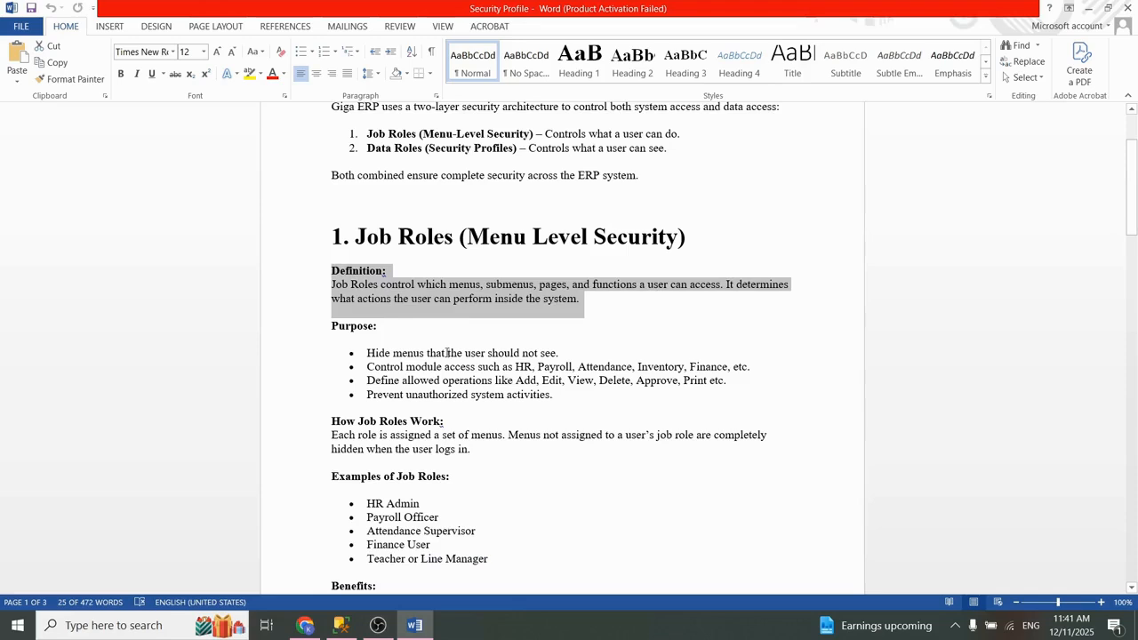
Step: Read through the Purpose bullets of the Job Roles section, including the allowed operations such as Add, Edit and View
left_click(451, 353)
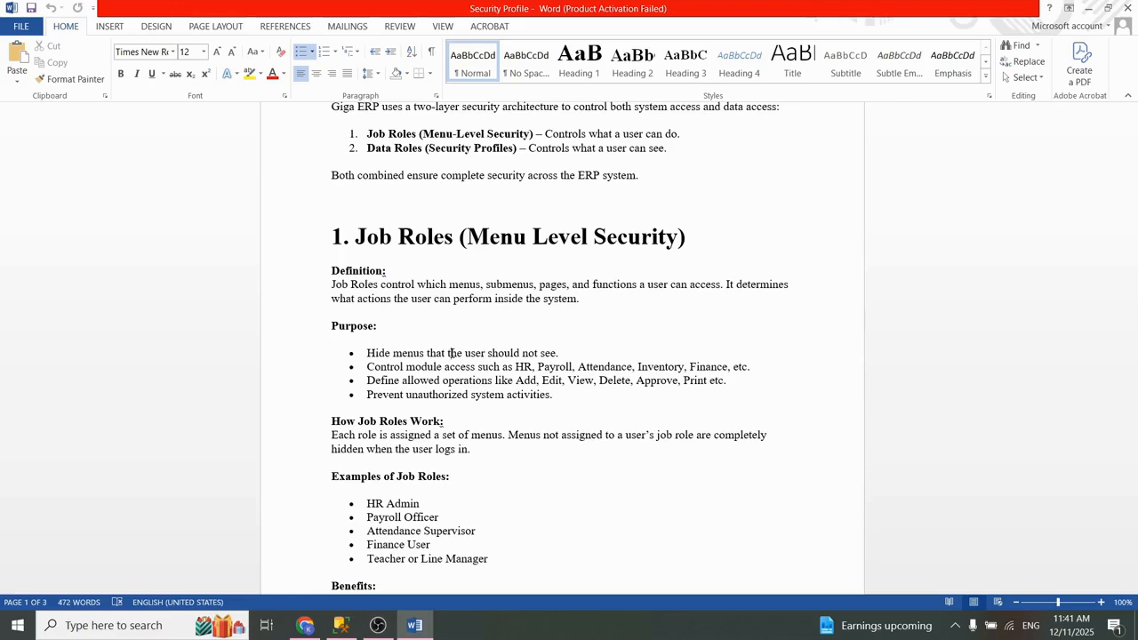
left_click(450, 353)
triple_click(464, 384)
left_click(480, 386)
triple_click(491, 388)
left_click(493, 384)
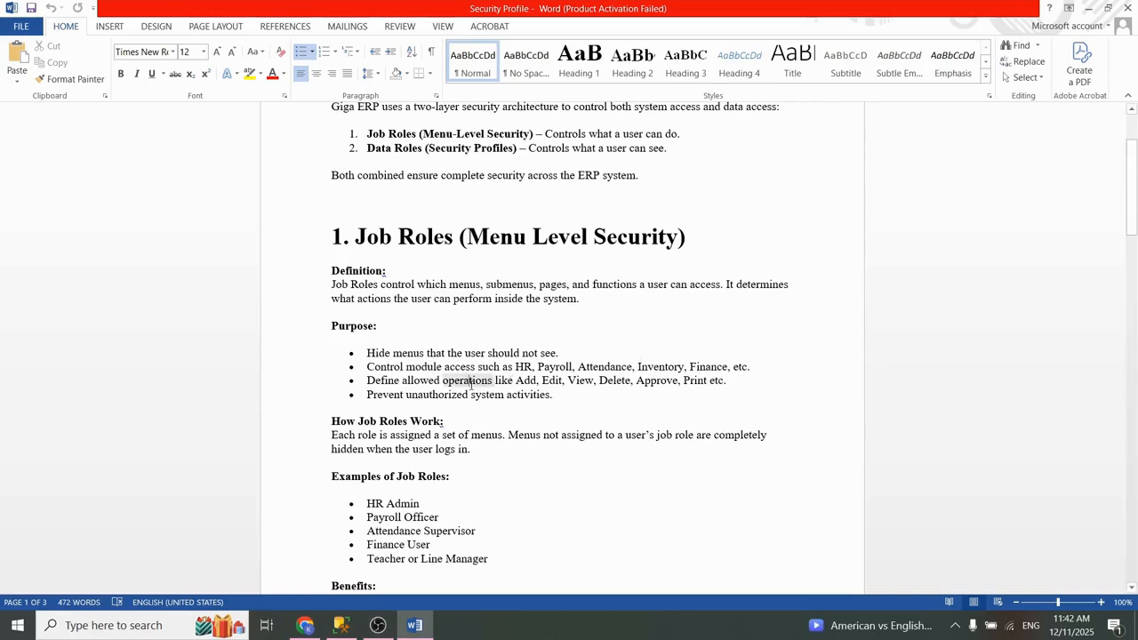
triple_click(472, 383)
triple_click(514, 394)
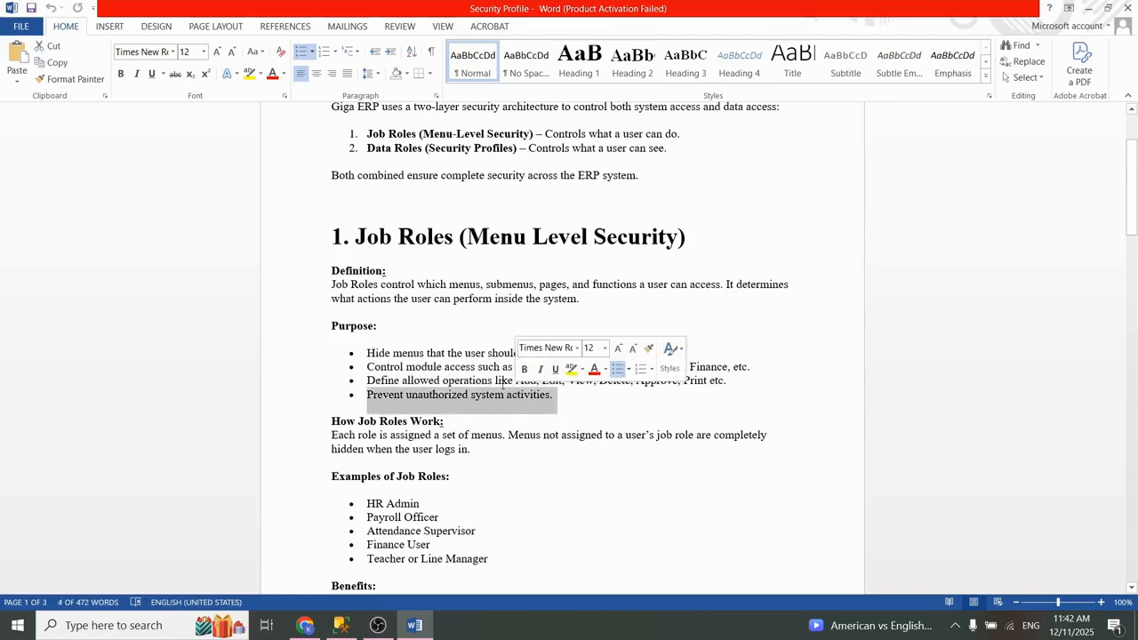
double_click(502, 382)
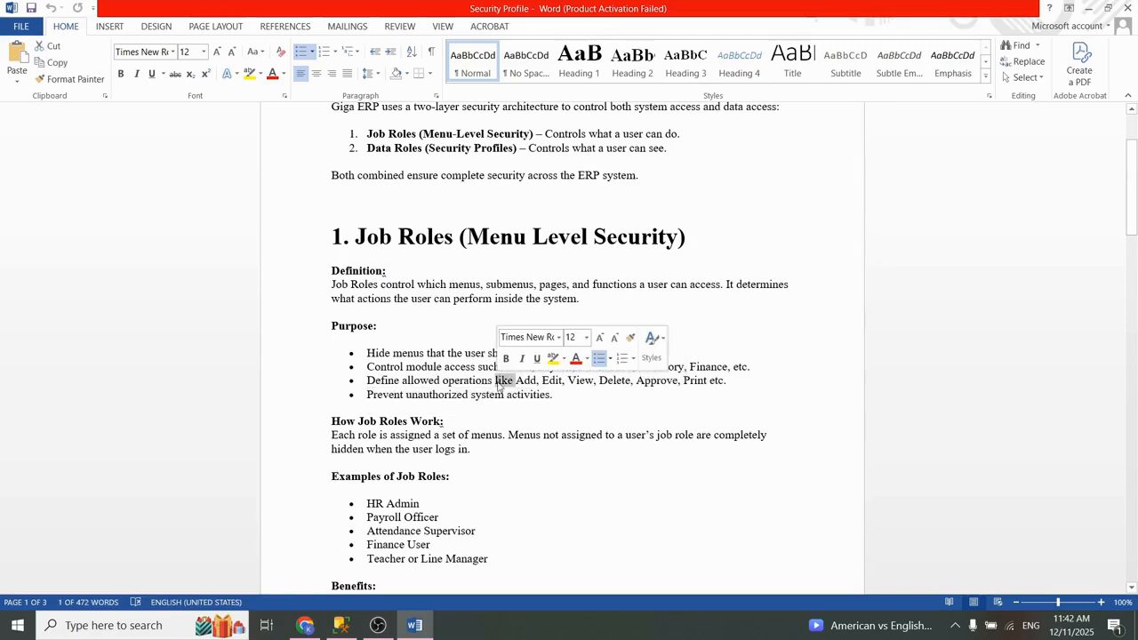
triple_click(525, 381)
left_click(536, 380)
triple_click(536, 380)
left_click(548, 380)
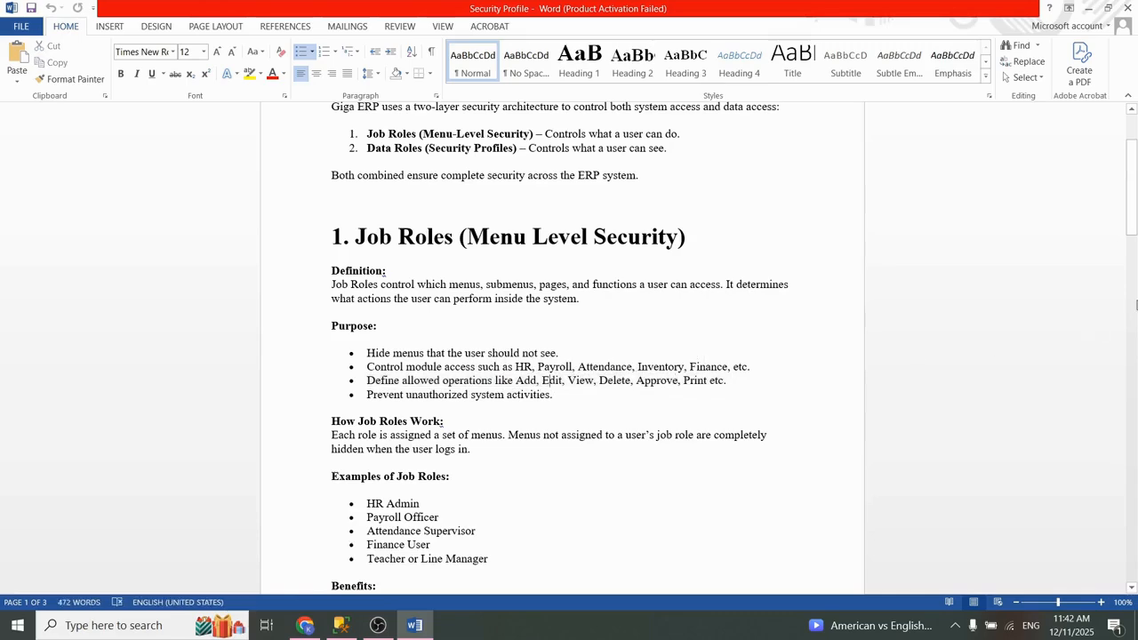
Step: Review the Examples of Job Roles list and move on to the Data Roles (Security Profile) section
left_click_drag(1131, 233, 1133, 248)
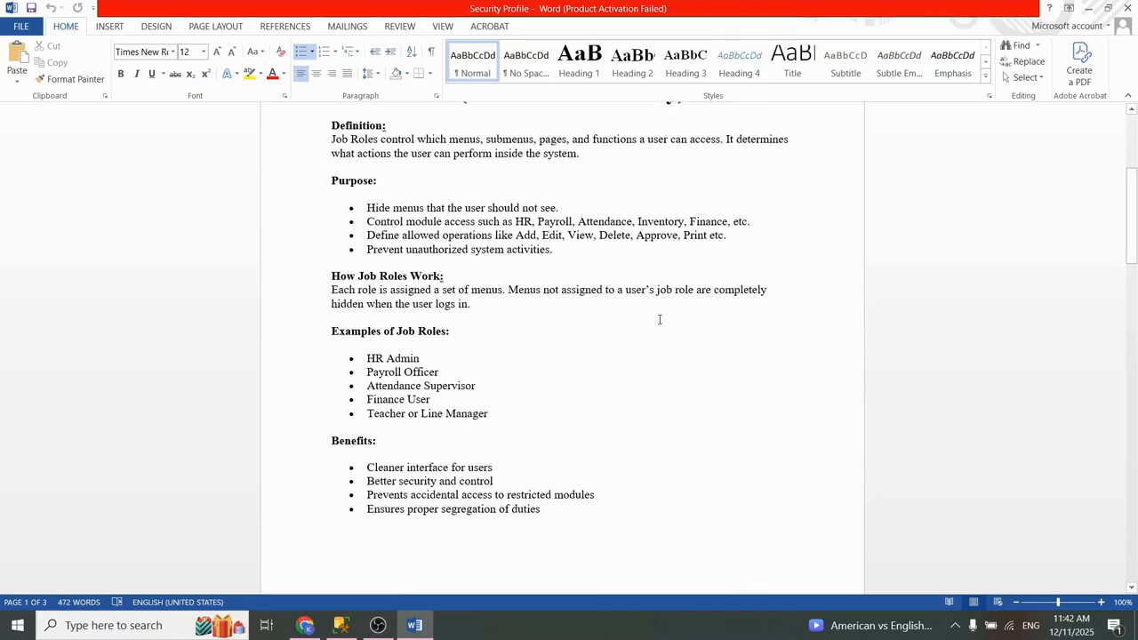
triple_click(386, 374)
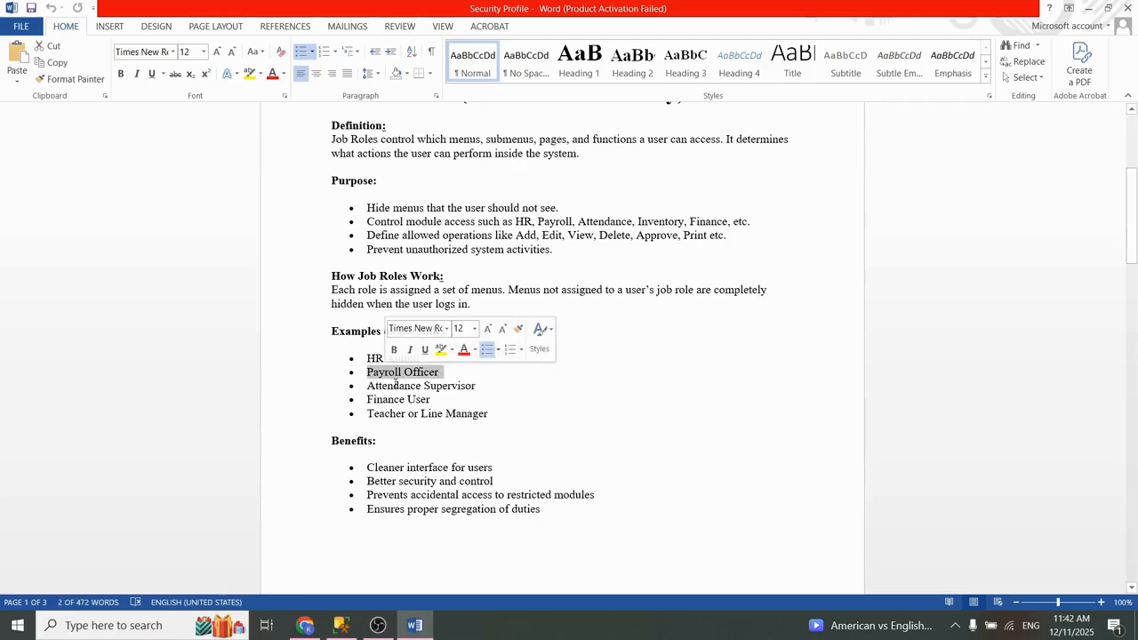
left_click(398, 383)
triple_click(400, 378)
left_click(403, 374)
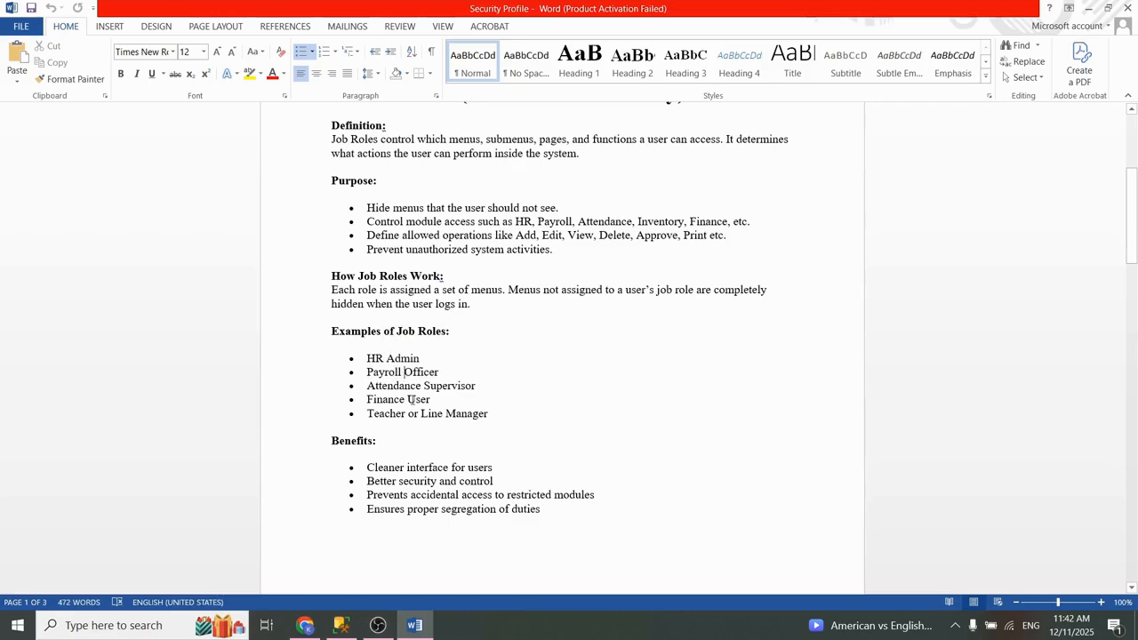
left_click_drag(1130, 251, 1130, 348)
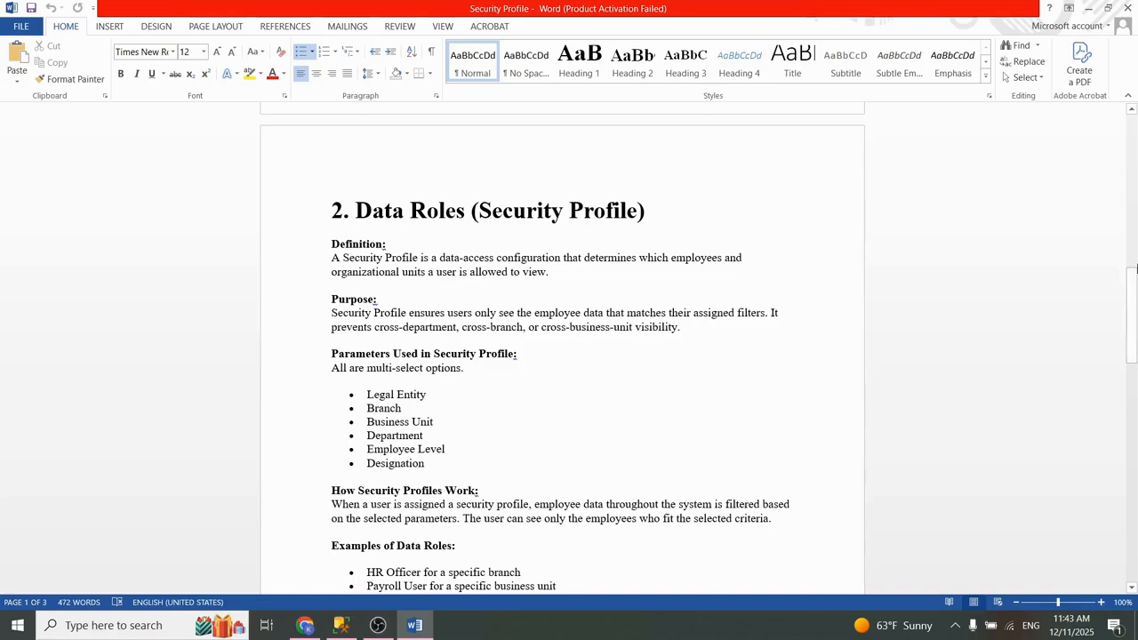
Step: Review the Summary section's points on Job Roles menu visibility and Security Profiles employee data filtering
left_click_drag(1133, 307, 1136, 469)
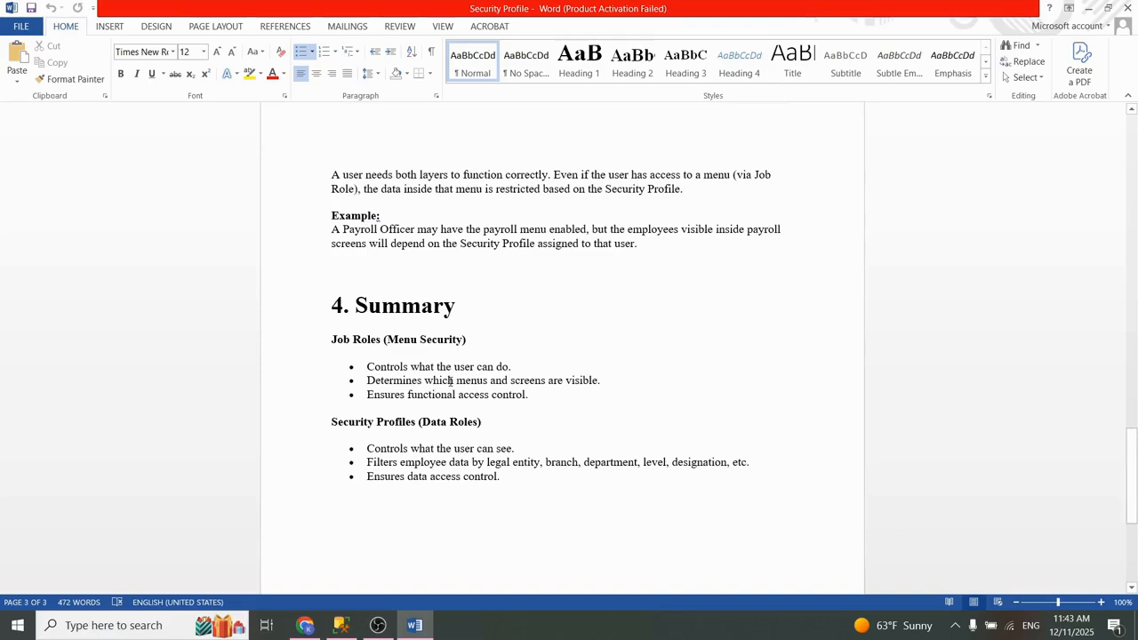
triple_click(449, 384)
left_click(463, 381)
left_click(463, 381)
double_click(416, 463)
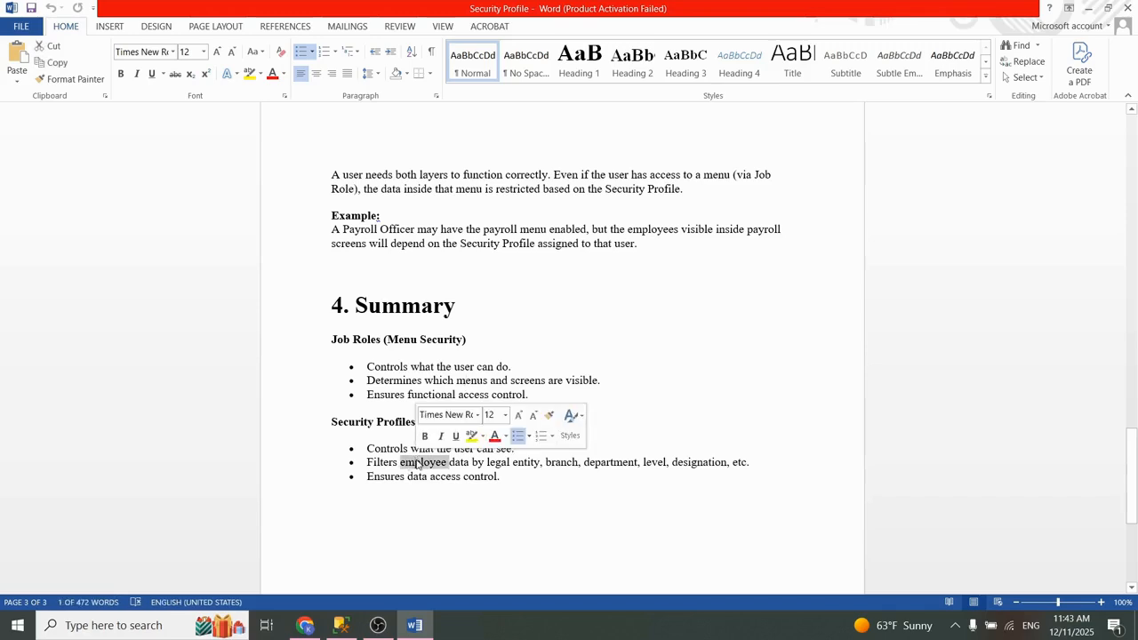
triple_click(419, 463)
left_click(425, 462)
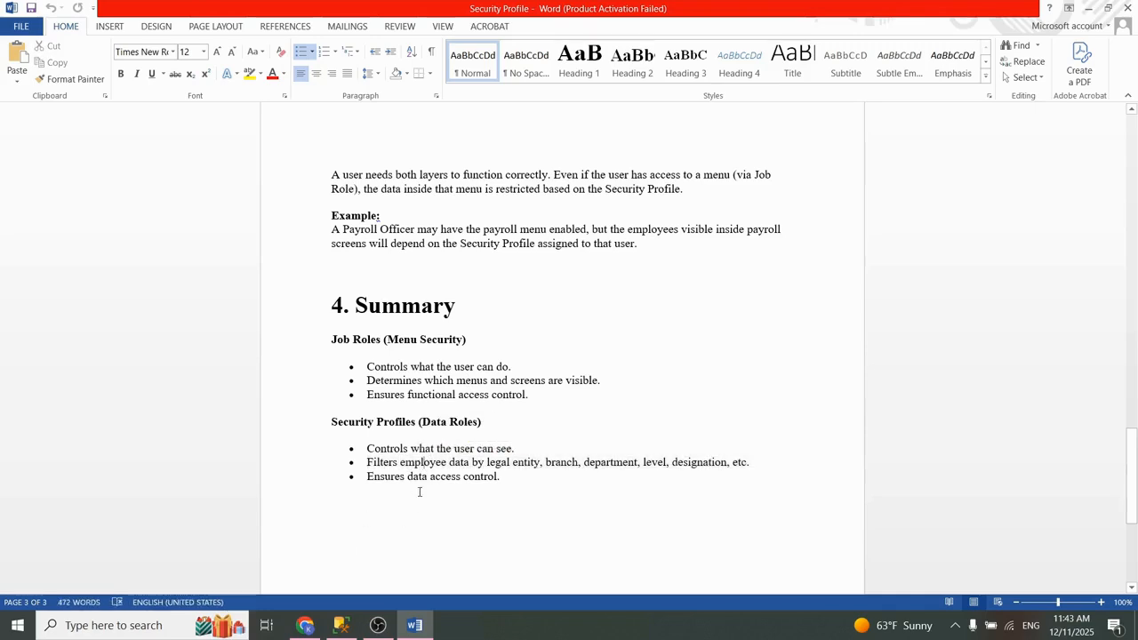
Step: Switch to the MIS site in Chrome and open the User List from the User & Permission setup
mouse_move(300, 637)
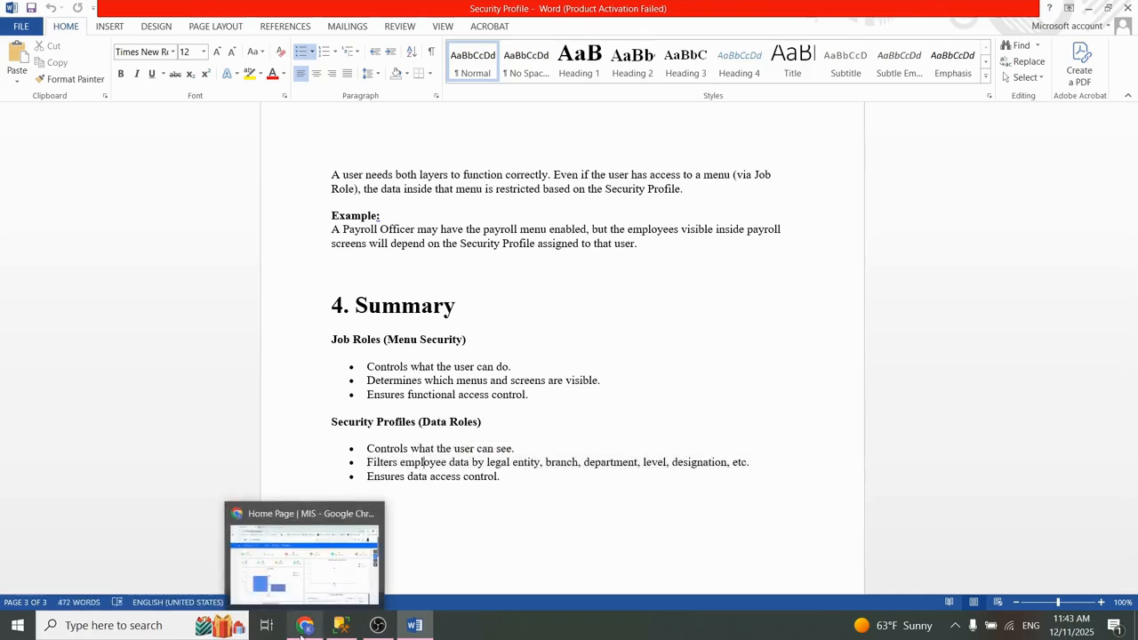
left_click(302, 534)
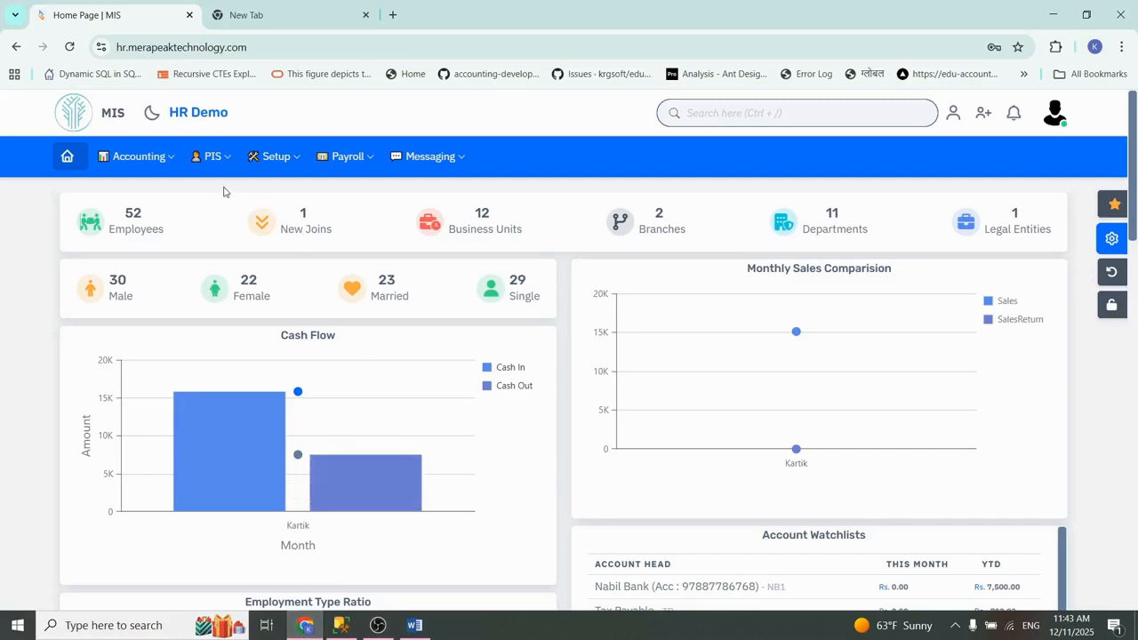
left_click(280, 160)
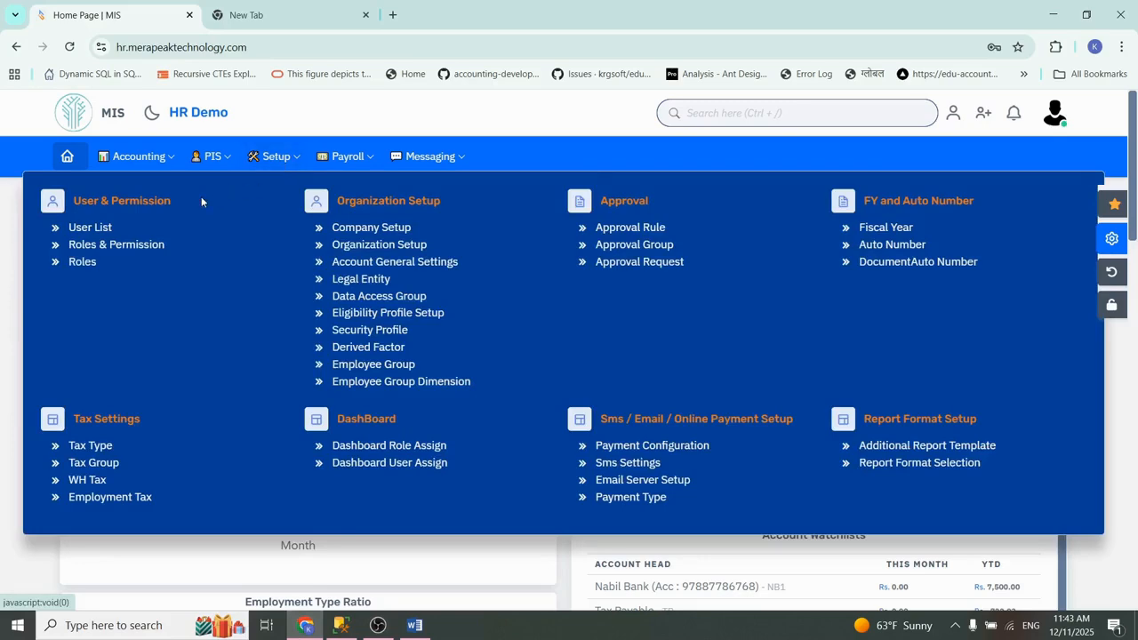
left_click(98, 230)
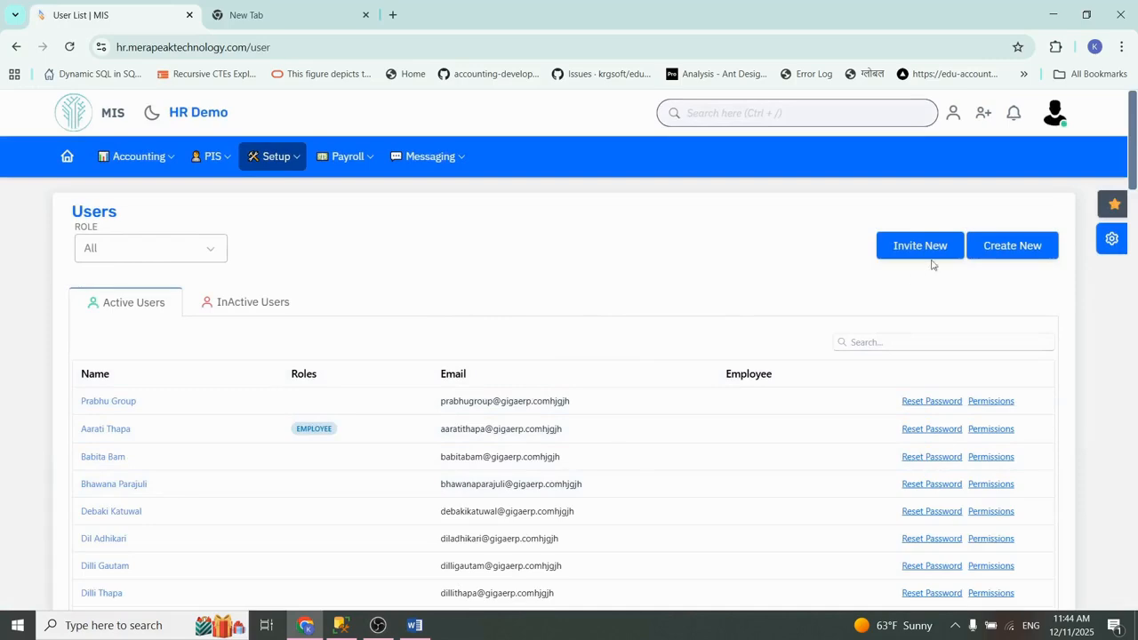
Step: Open the form for creating a new user and look over its email, first name and employee fields
left_click(1003, 257)
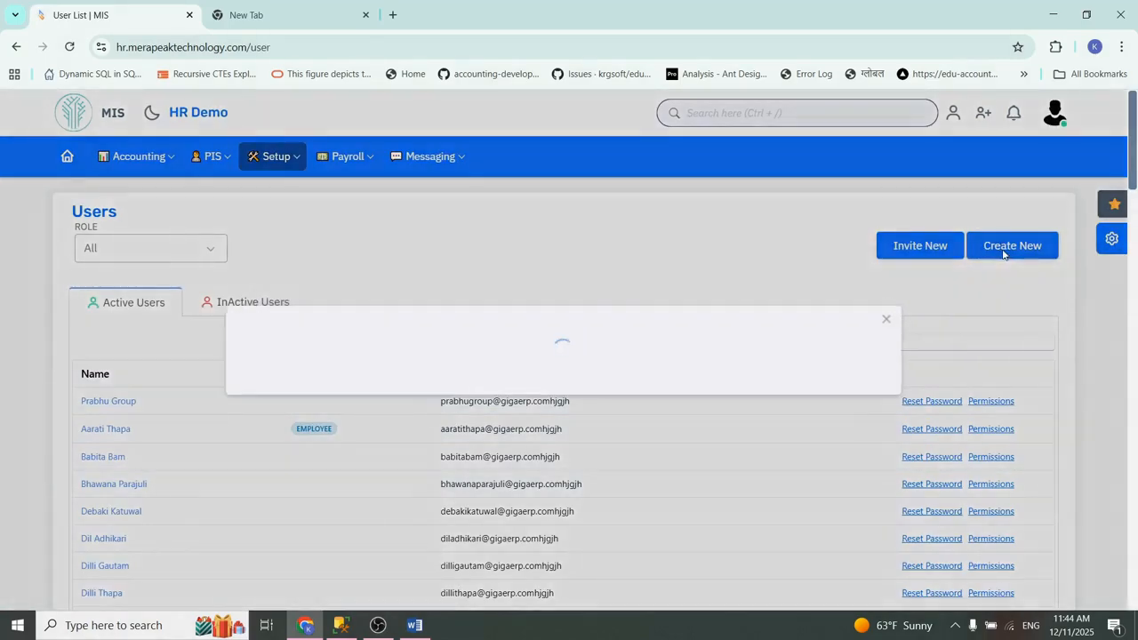
left_click(337, 234)
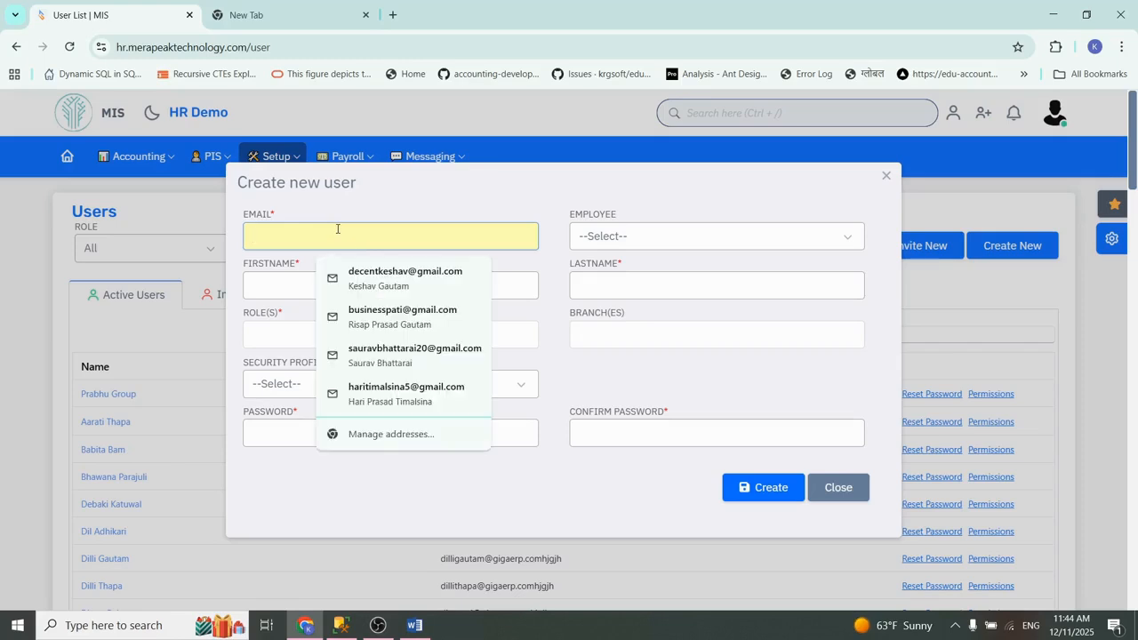
left_click(351, 208)
left_click(329, 234)
left_click(366, 197)
left_click(333, 284)
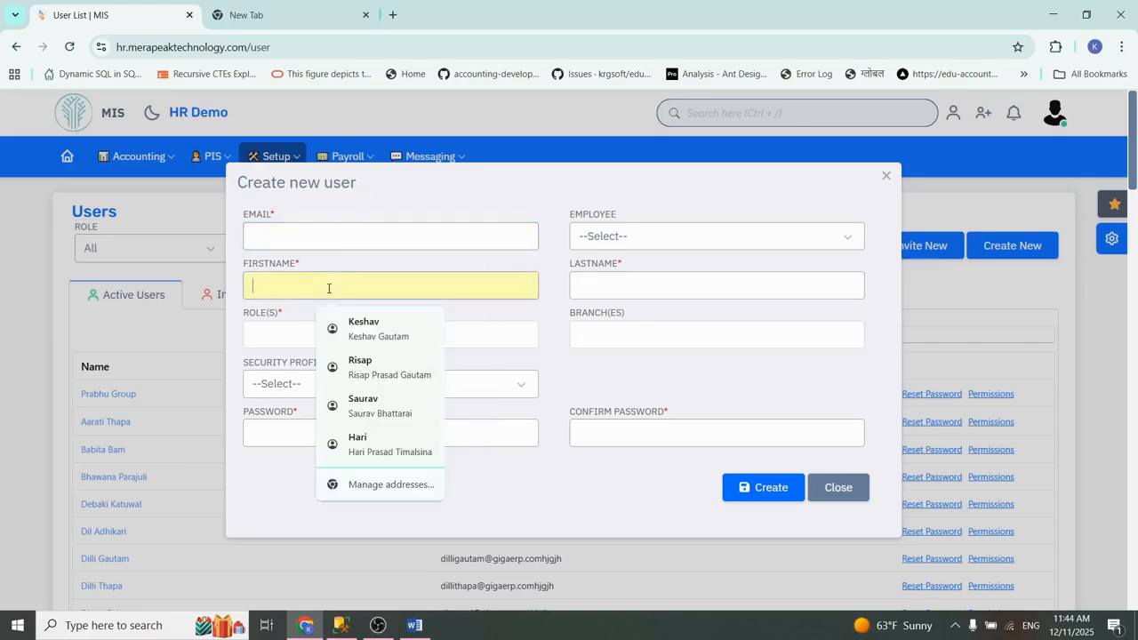
left_click(460, 258)
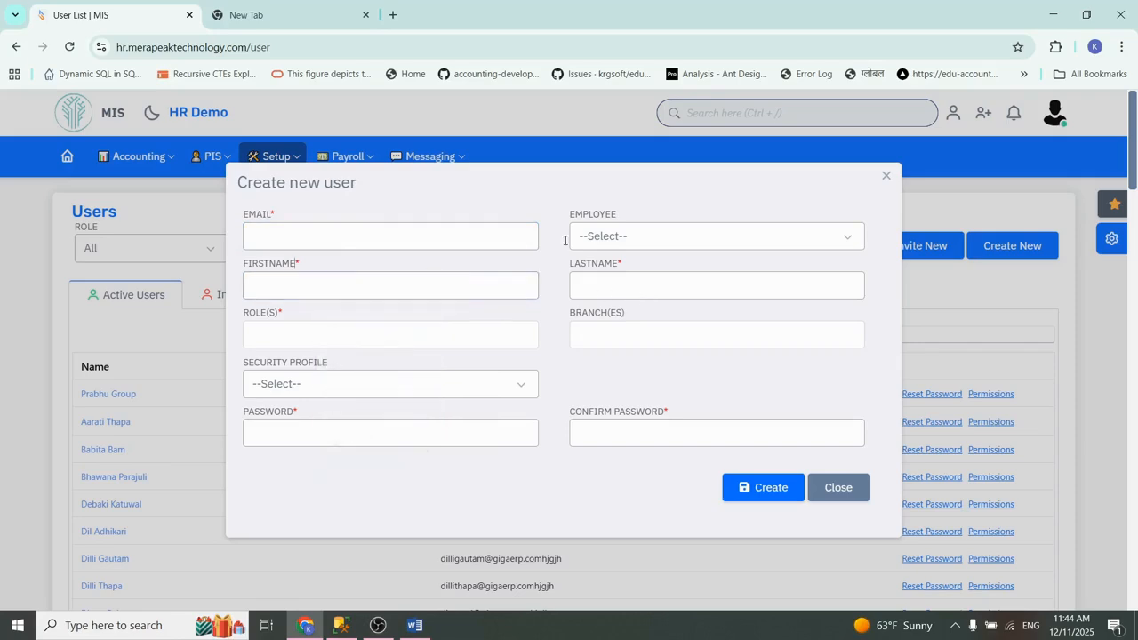
left_click(655, 245)
left_click(655, 244)
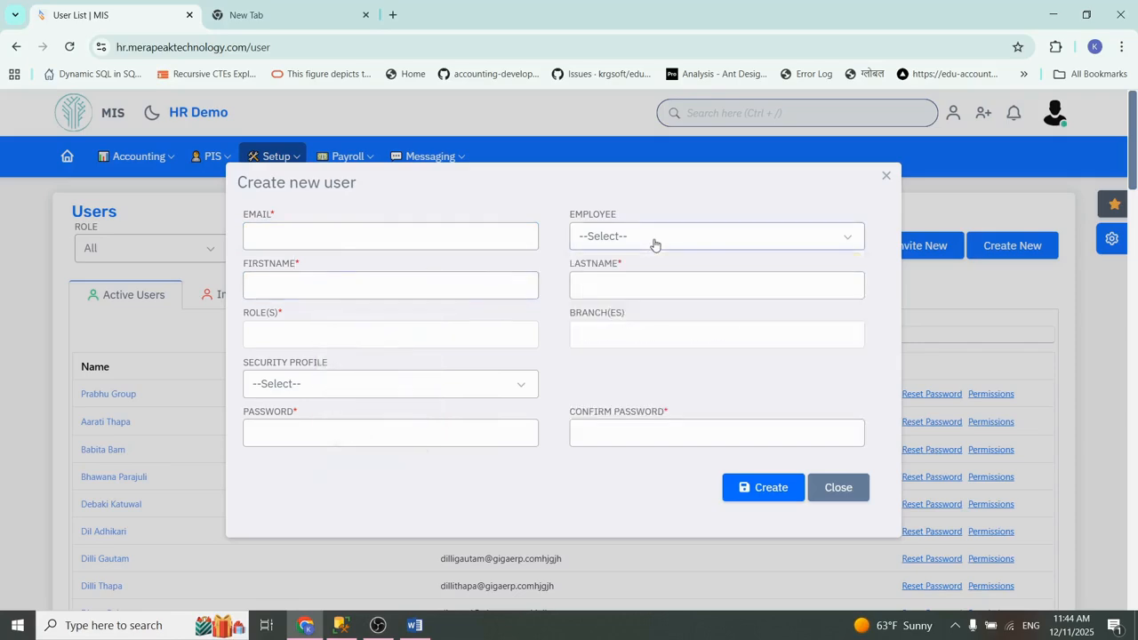
Step: Try assigning the Sales Bill Only and Manager roles to the new user, remove Manager, and close the form without creating the user
left_click(288, 341)
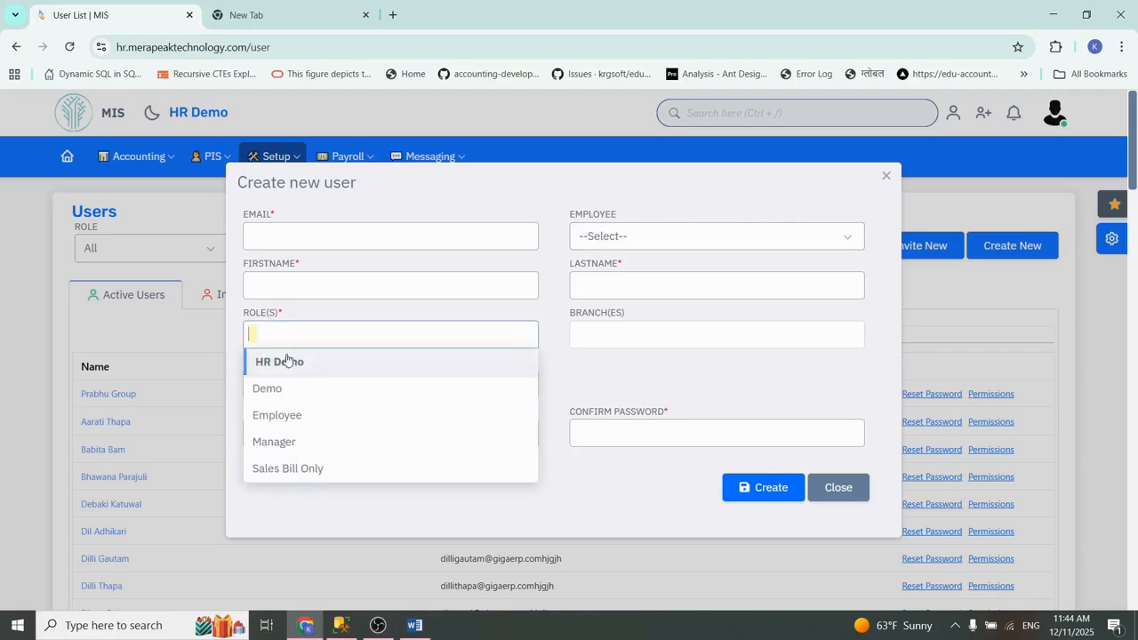
left_click(278, 471)
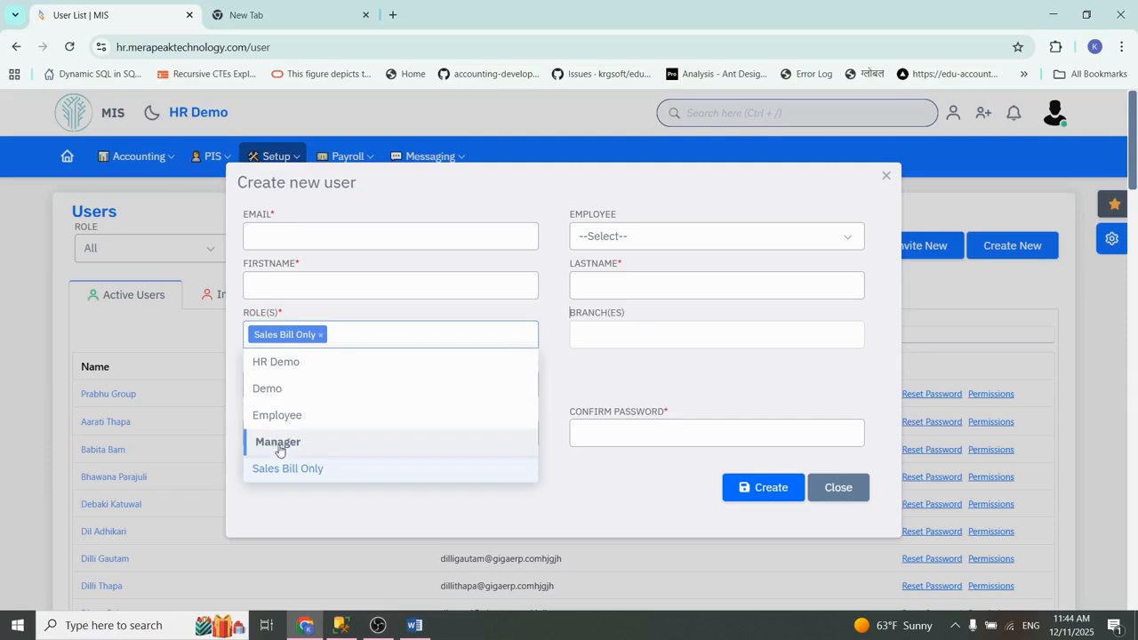
left_click(279, 443)
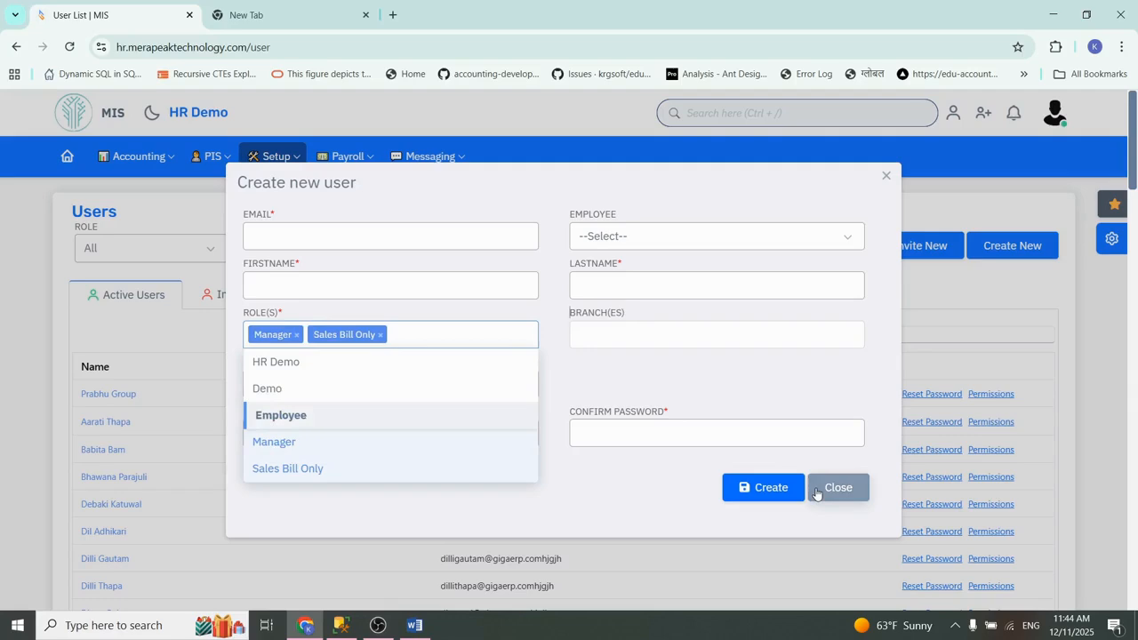
left_click(294, 444)
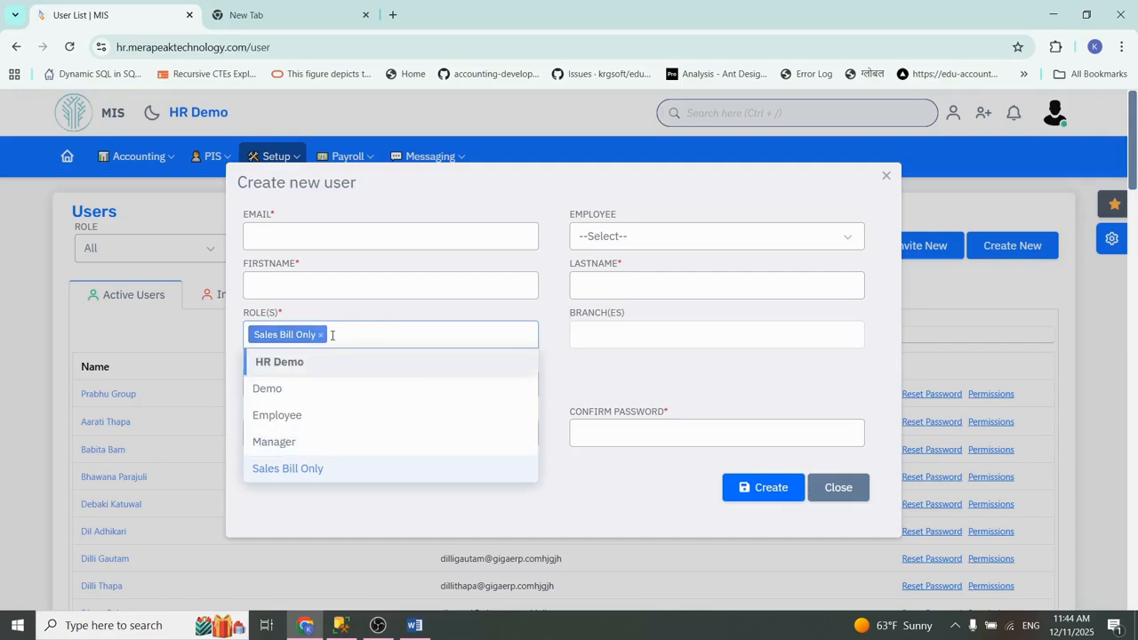
left_click(834, 488)
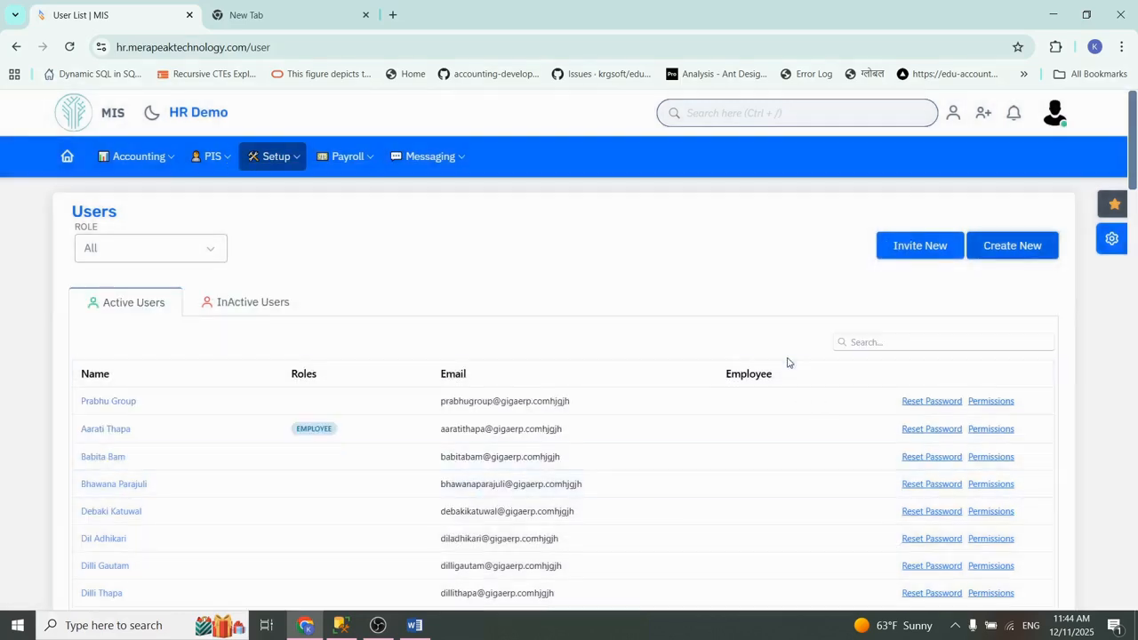
Step: Search the active users by first name, view the details of the user with the Sales Bill Only role, and close them
left_click(848, 344)
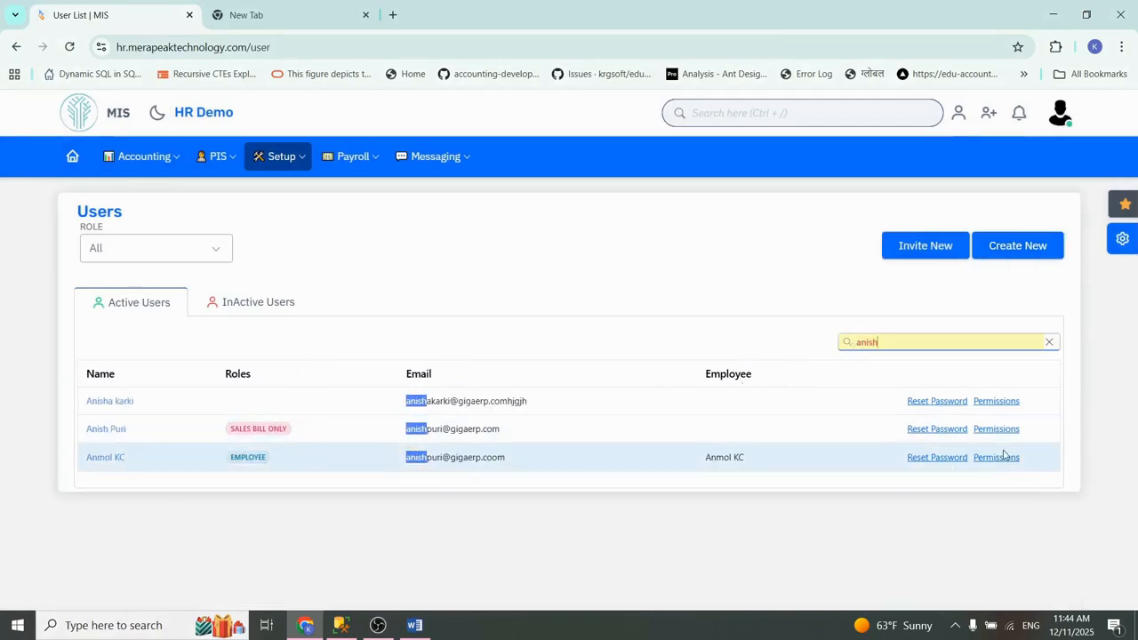
left_click(108, 430)
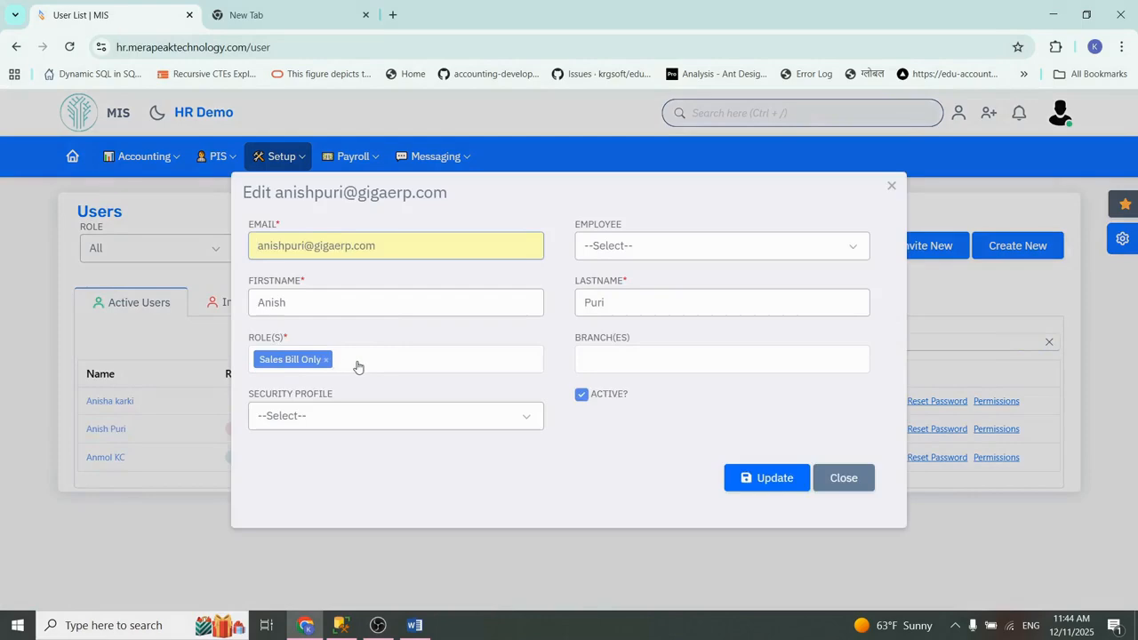
left_click(837, 480)
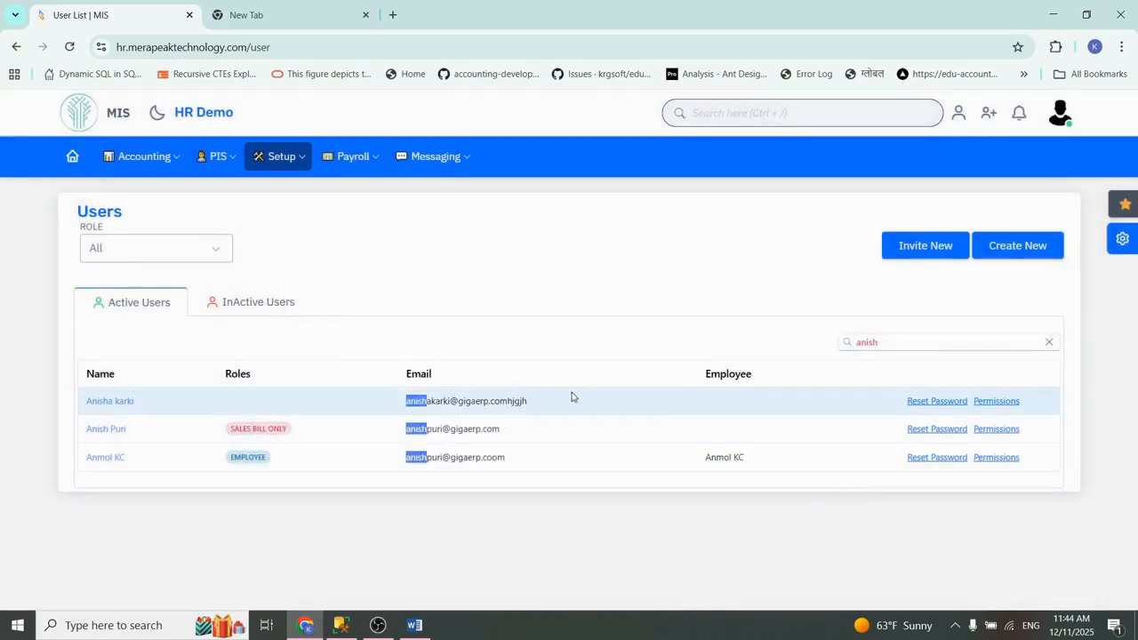
Step: Open Roles & Permission and load the permissions of the Sales Bill Only role
left_click(297, 167)
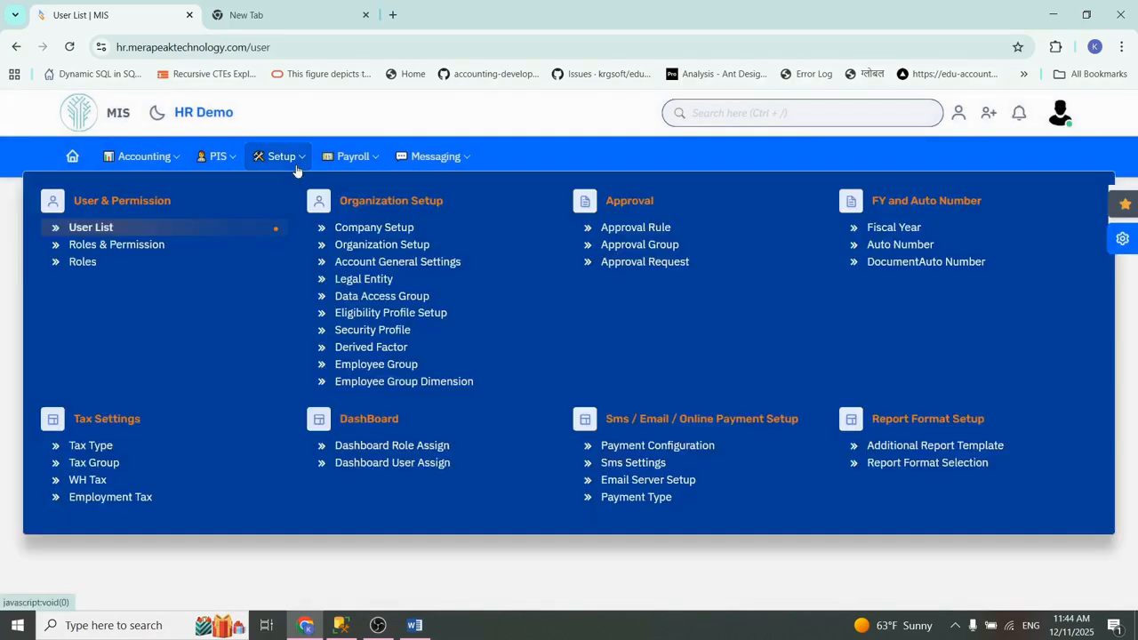
left_click(141, 249)
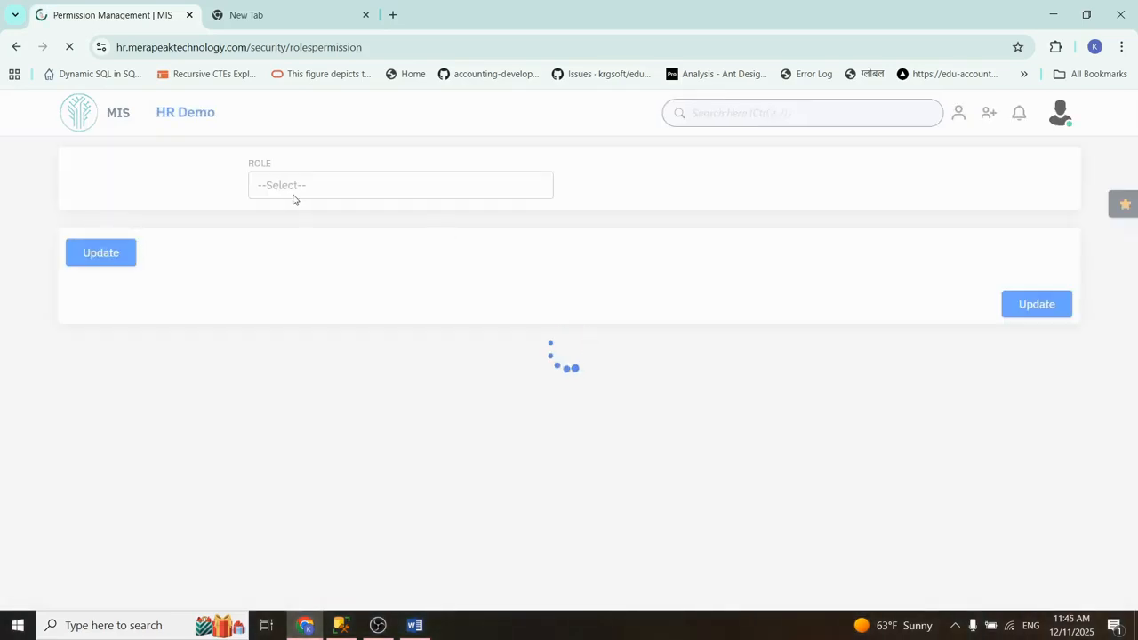
left_click(305, 241)
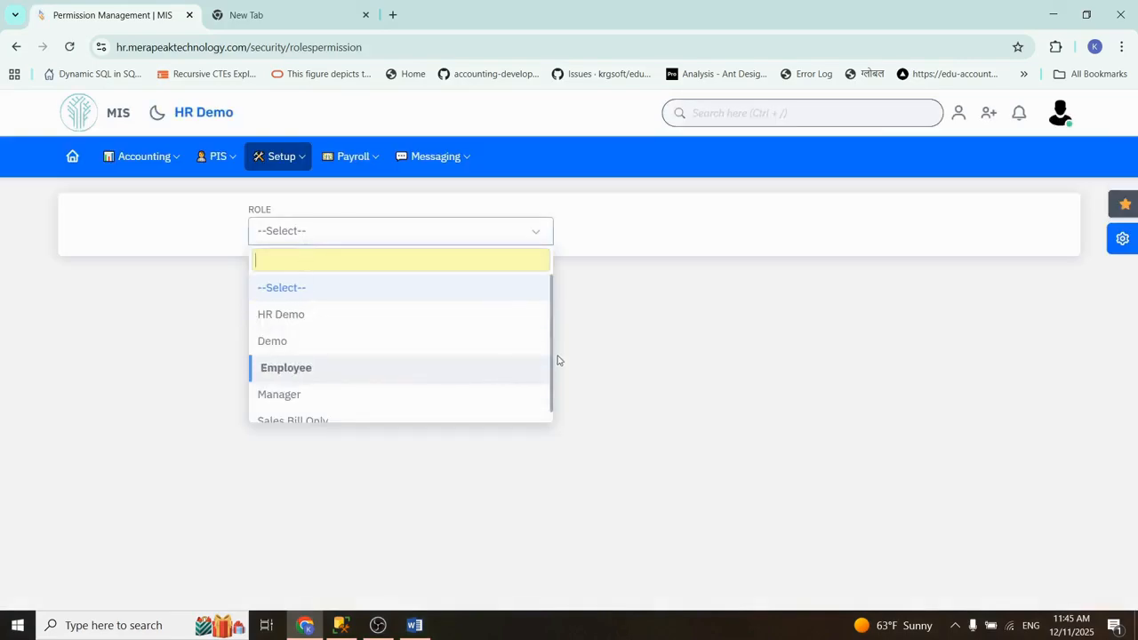
scroll(554, 364, "down", 1)
left_click(300, 409)
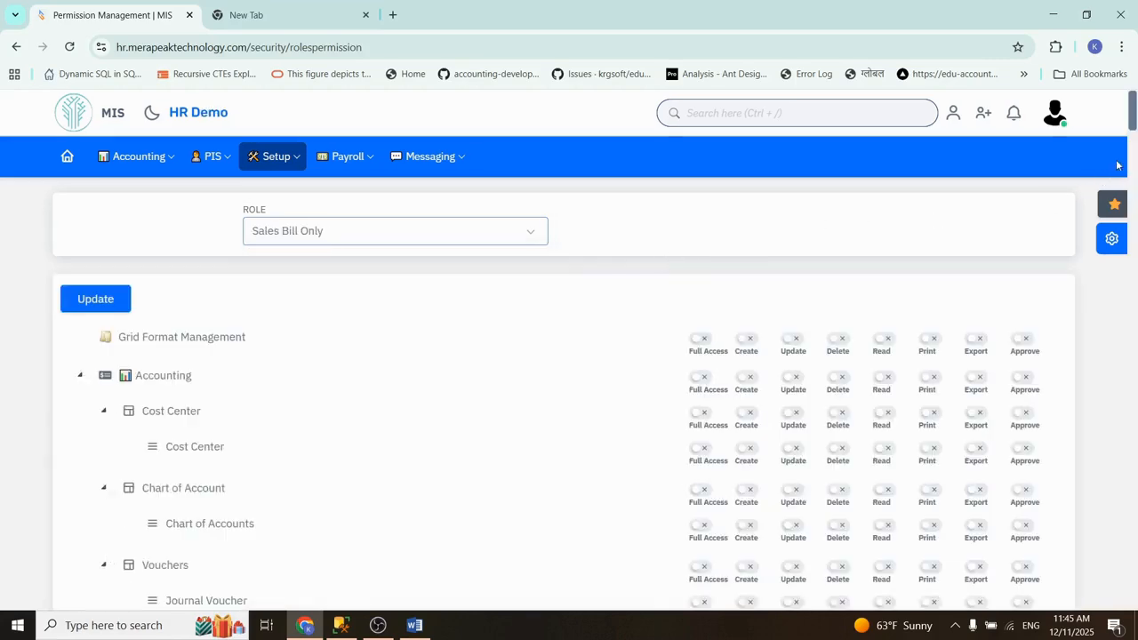
Step: Try replacing full access on Sales Invoice with individual Create, Update and Delete permissions
left_click_drag(1132, 111, 1134, 202)
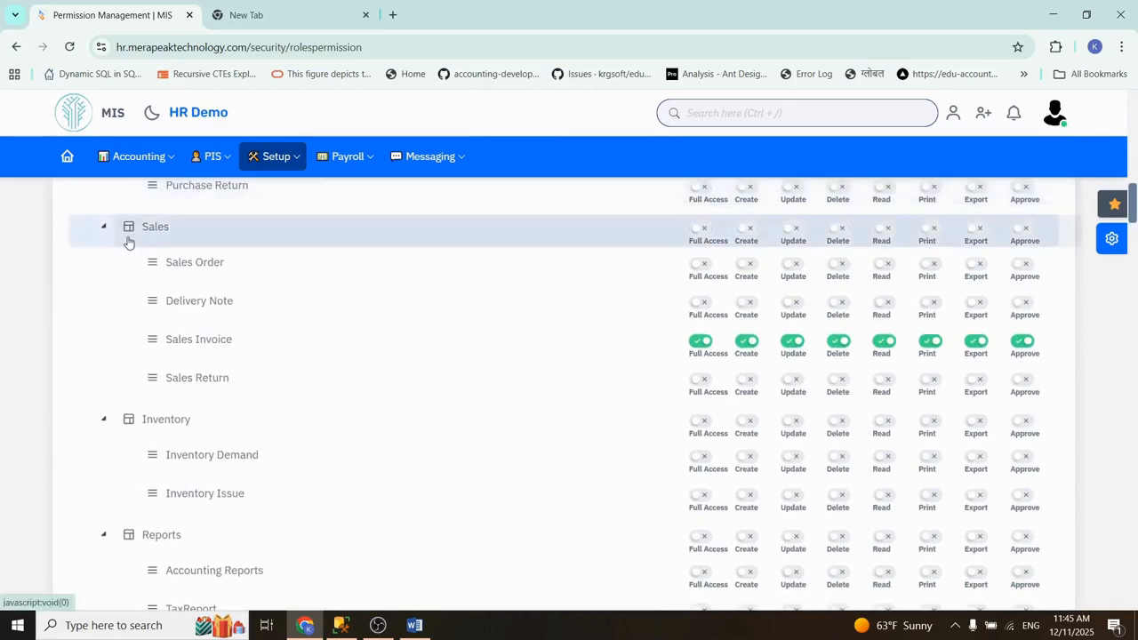
left_click(702, 342)
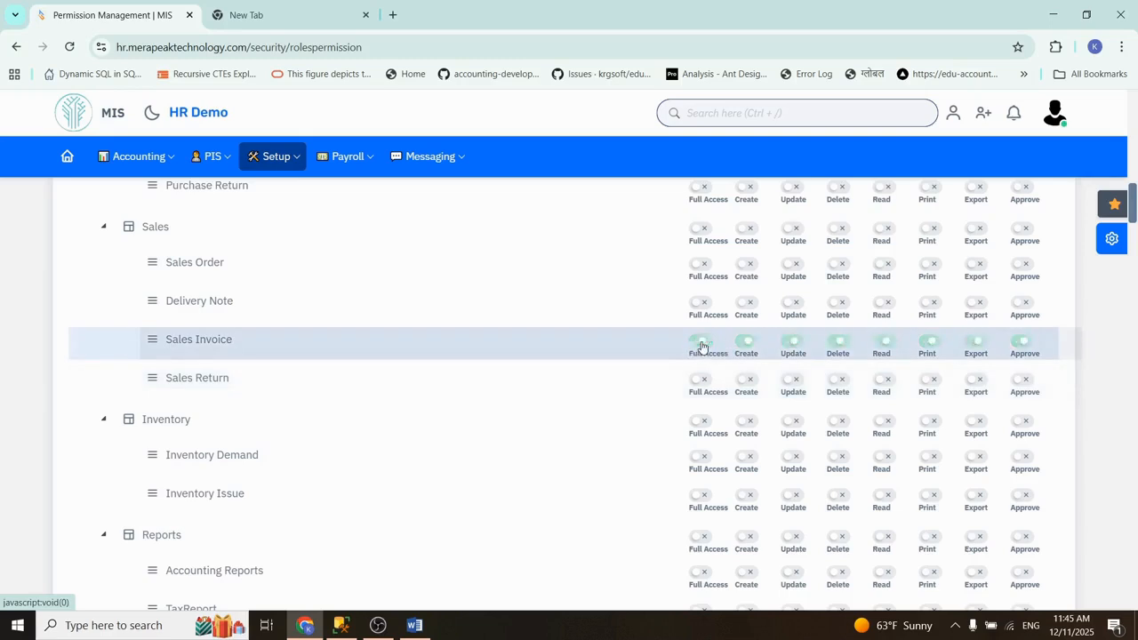
left_click(747, 343)
left_click(794, 345)
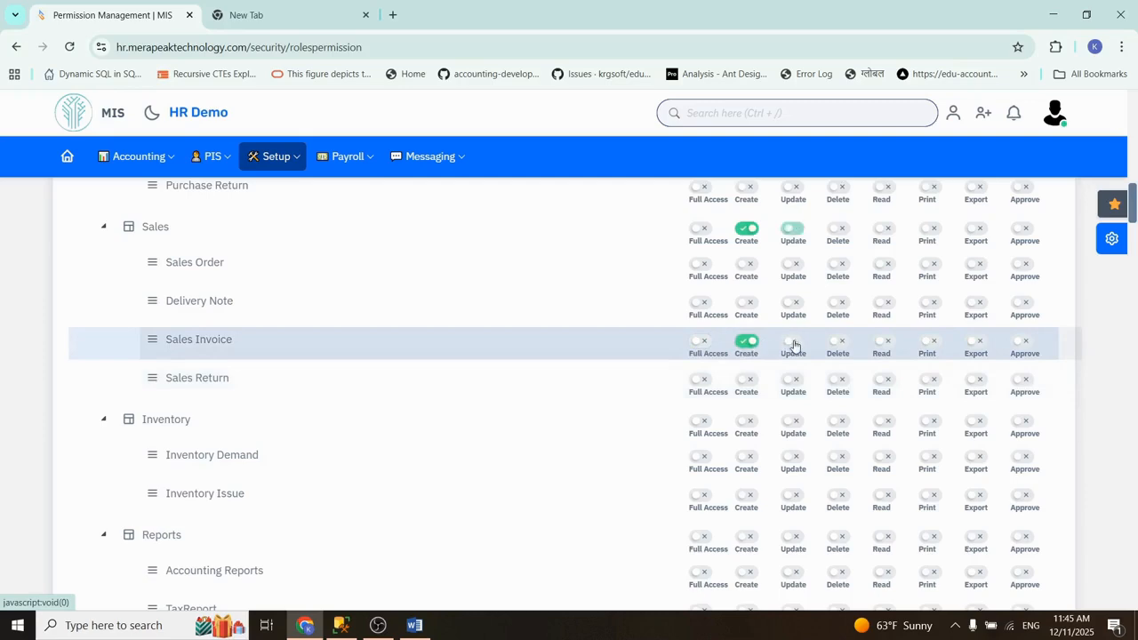
left_click(842, 345)
Step: Grant the Sales Bill Only role full access to Sales Invoice and save the updated role permissions
left_click(702, 344)
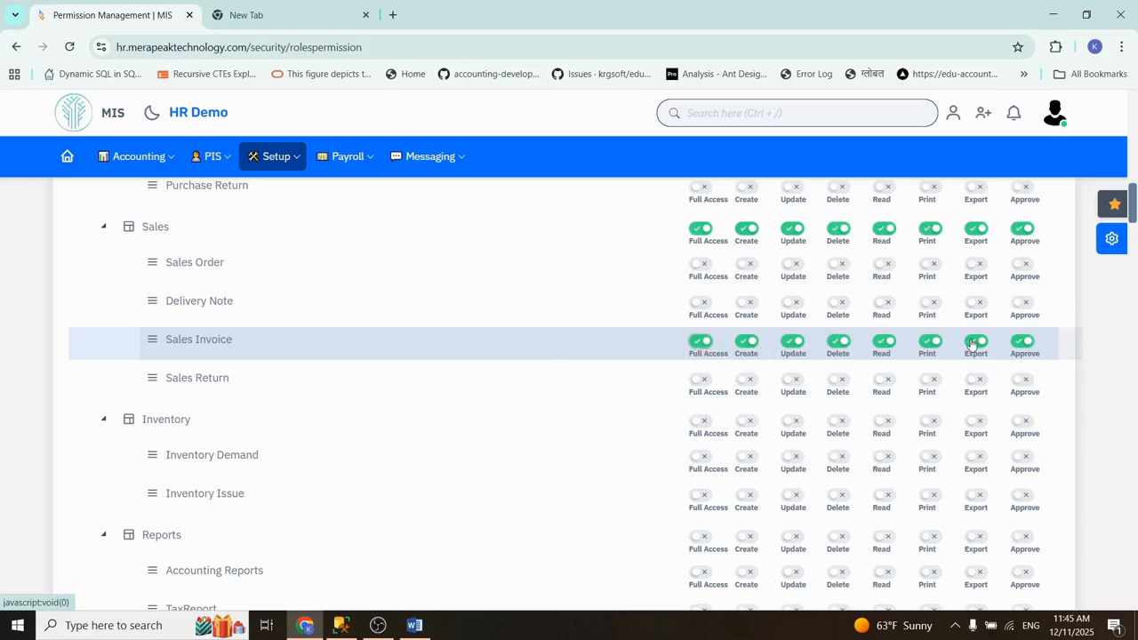
left_click_drag(1132, 213, 1100, 627)
left_click(1031, 570)
scroll(1130, 432, "up", 1)
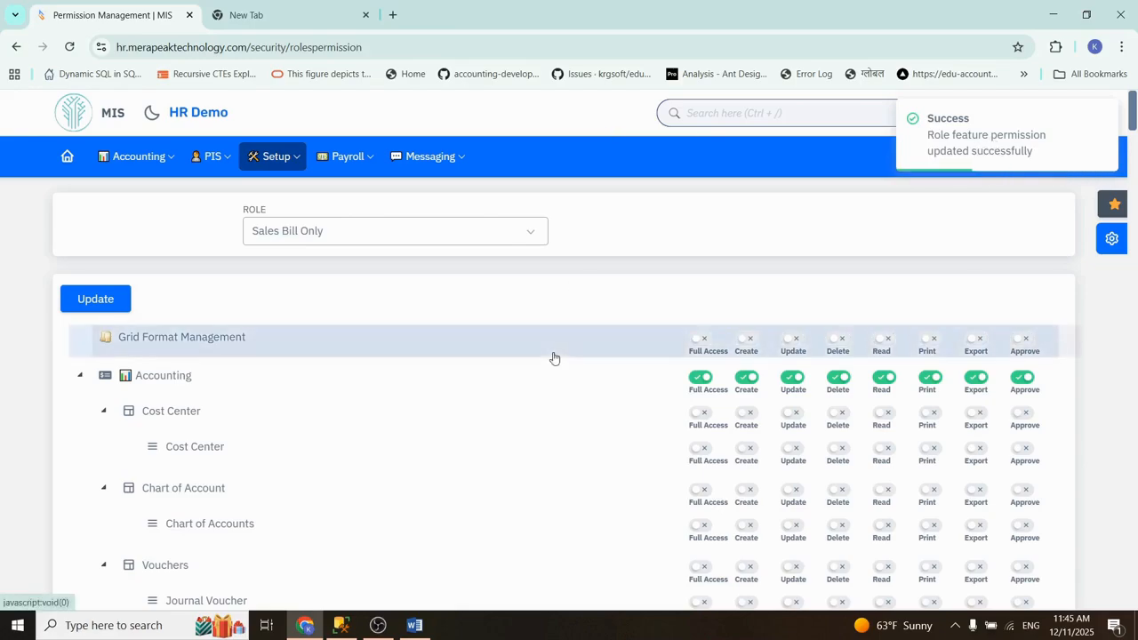
Step: Open the hr.merapeaktechnology.com login page in a new incognito window
key("ctrl+shift+n")
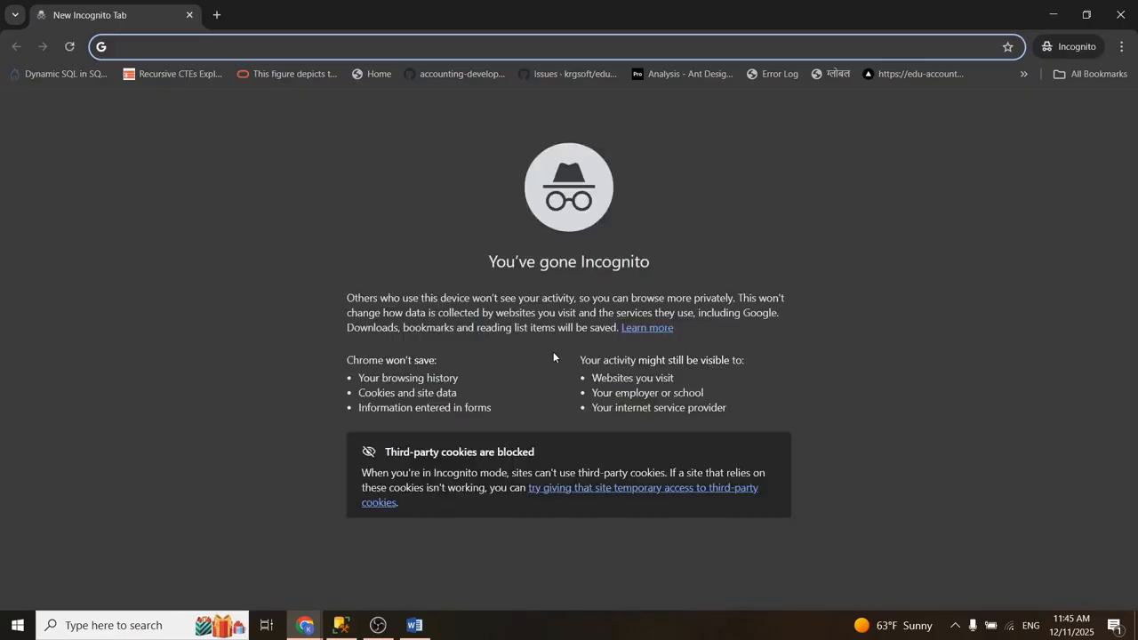
type("w")
key("BackSpace")
type("hr.merapeaktechnology.com")
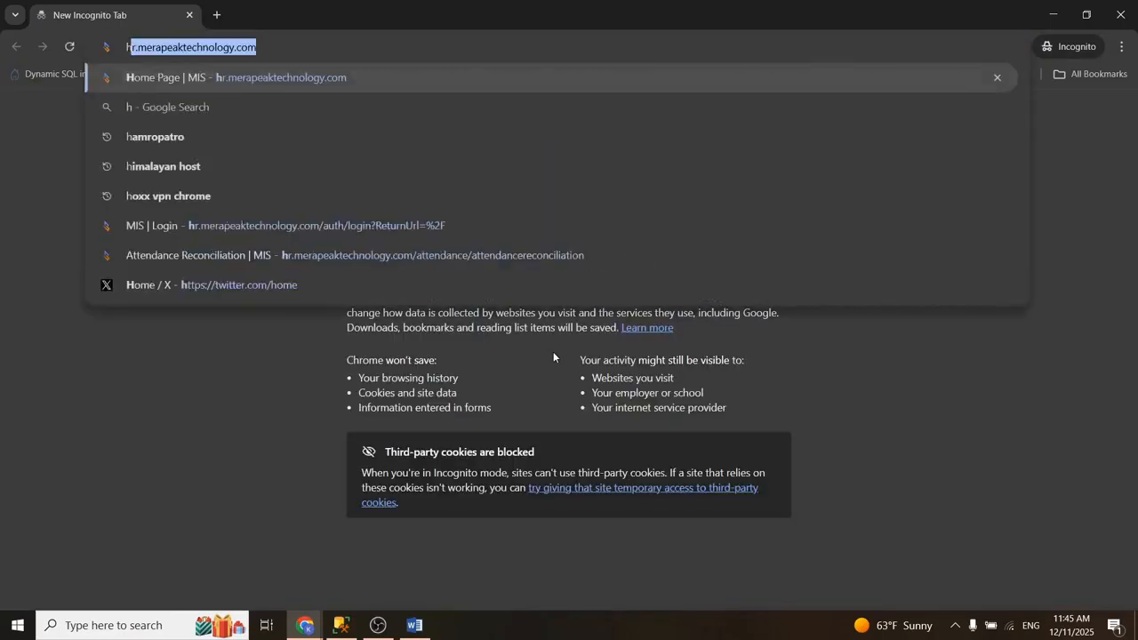
key("Return")
Step: Sign in with the username and password of the user who has the Sales Bill Only role
type("ani")
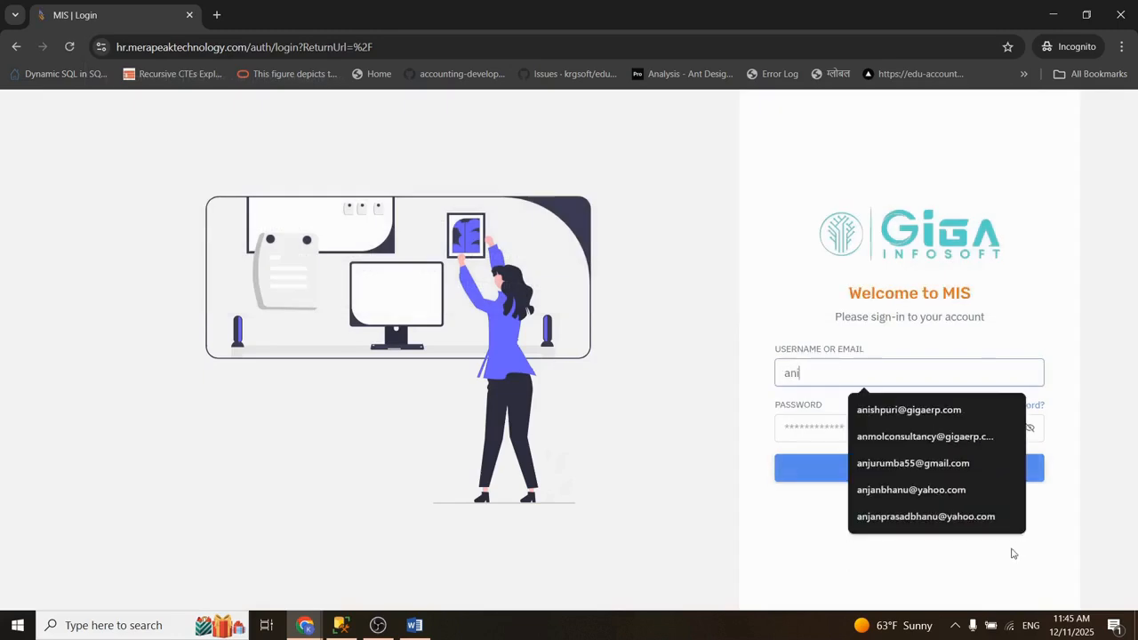
key("Down")
key("Return")
key("Tab")
type("••••••••")
key("Return")
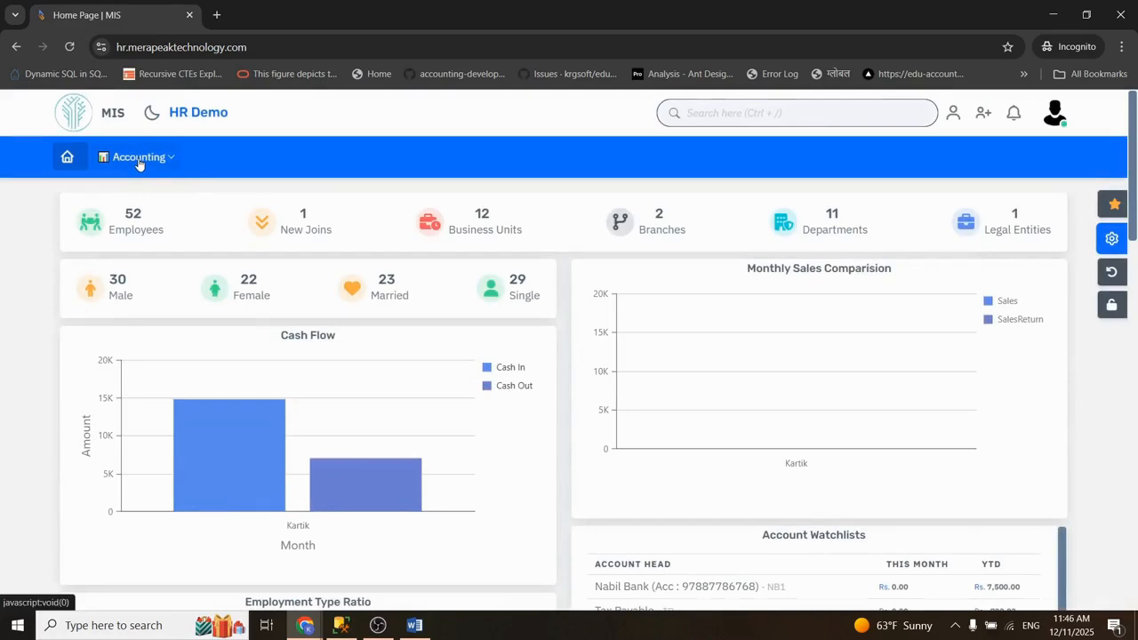
Step: Check the restricted user's Accounting menu, open the sales invoice list, and return to the administrator's window
left_click(139, 158)
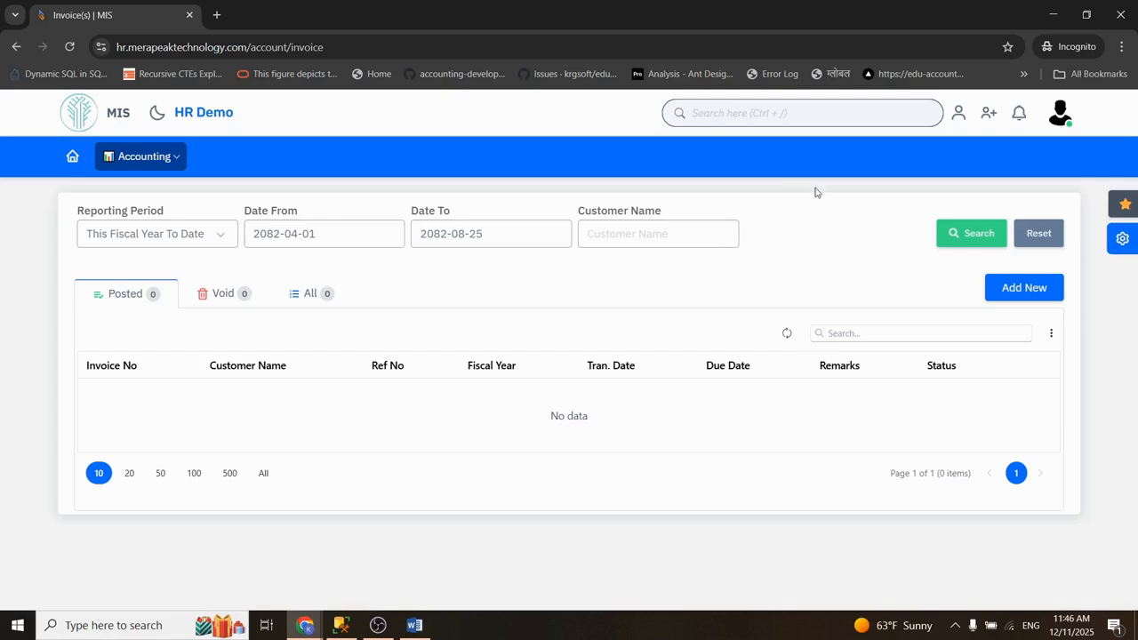
left_click(1053, 14)
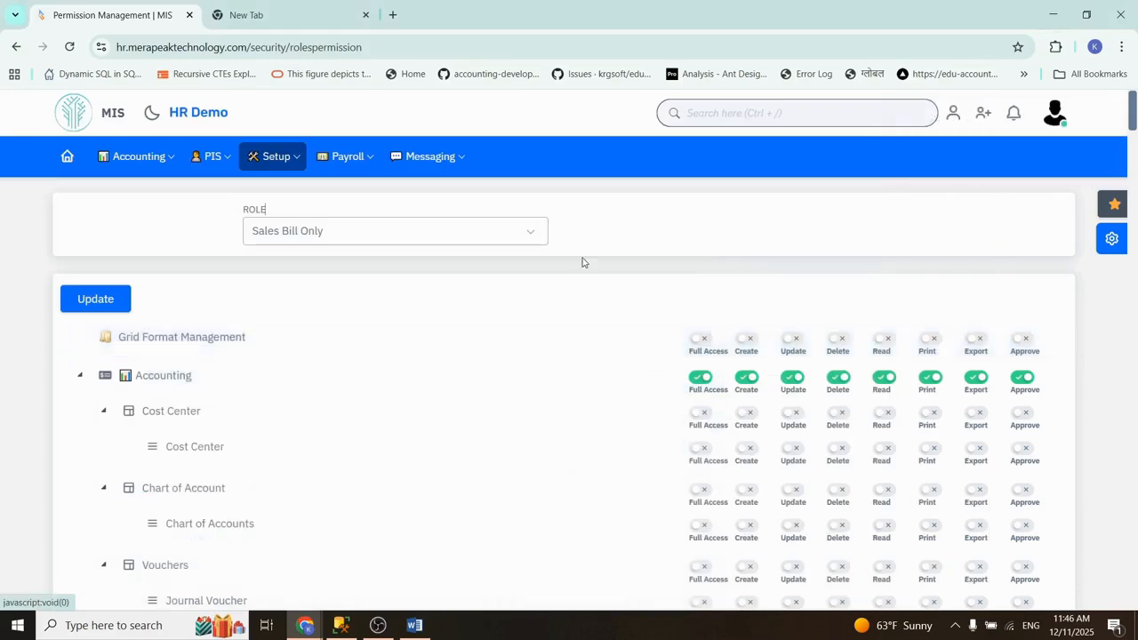
Step: Start a new security profile from the Setup area and name it Hetauda Branch All Employee Data Access
left_click(68, 158)
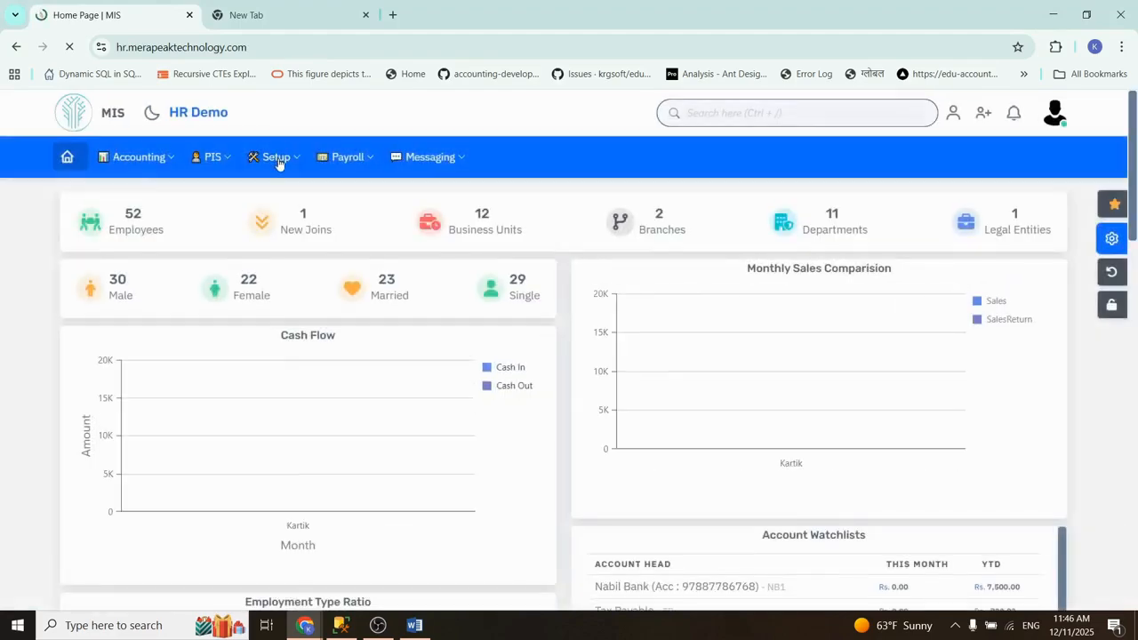
left_click(278, 160)
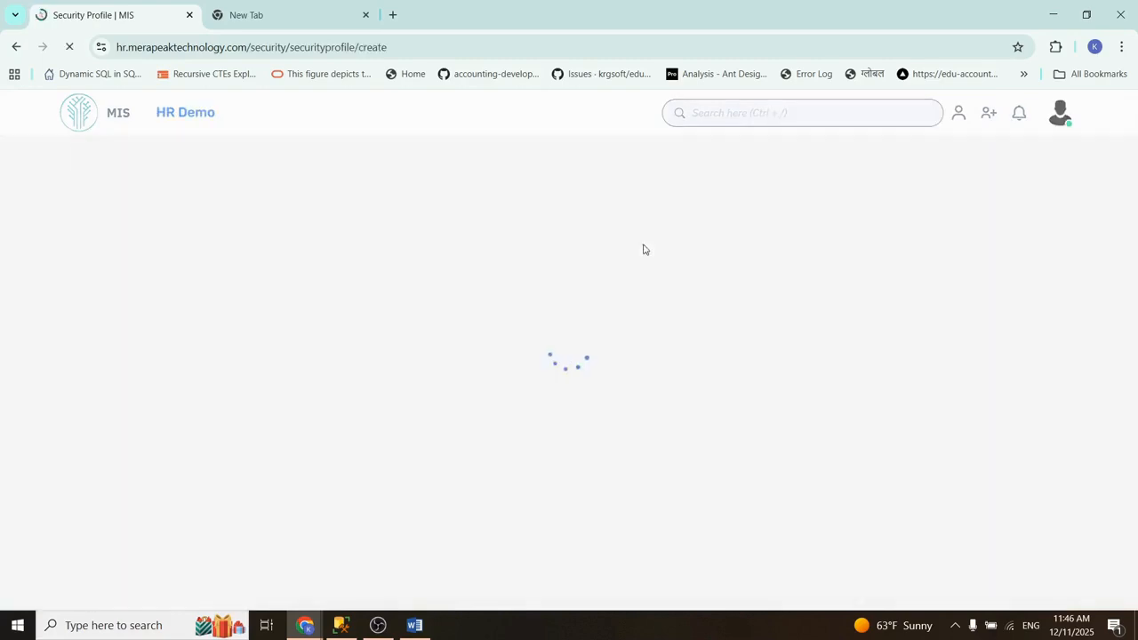
left_click(146, 286)
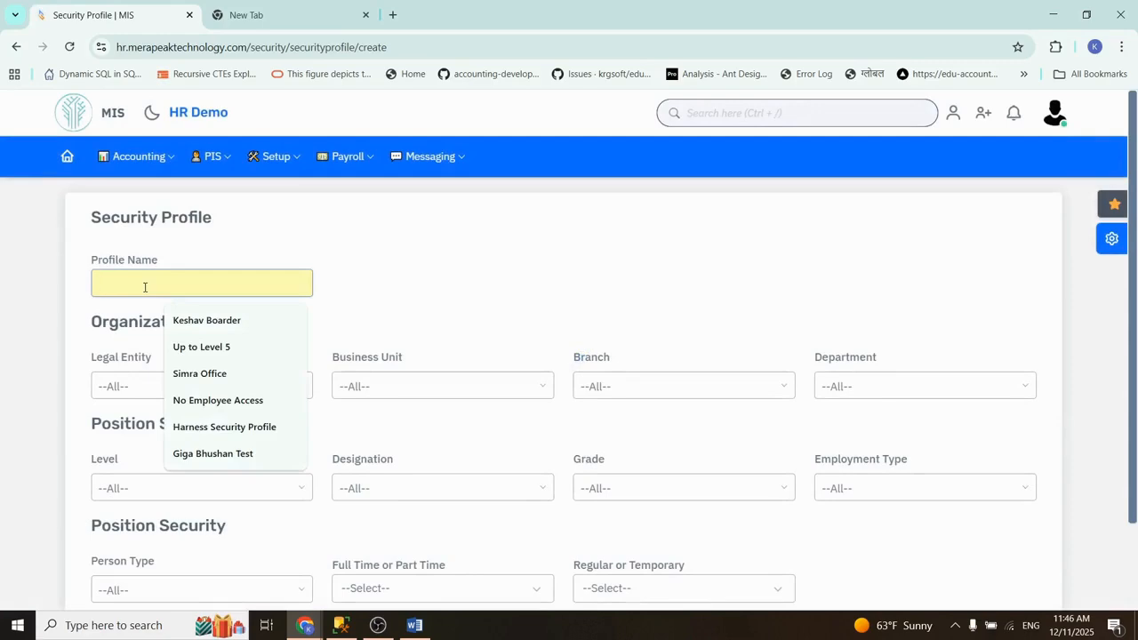
type("Hetauda Branch All employe")
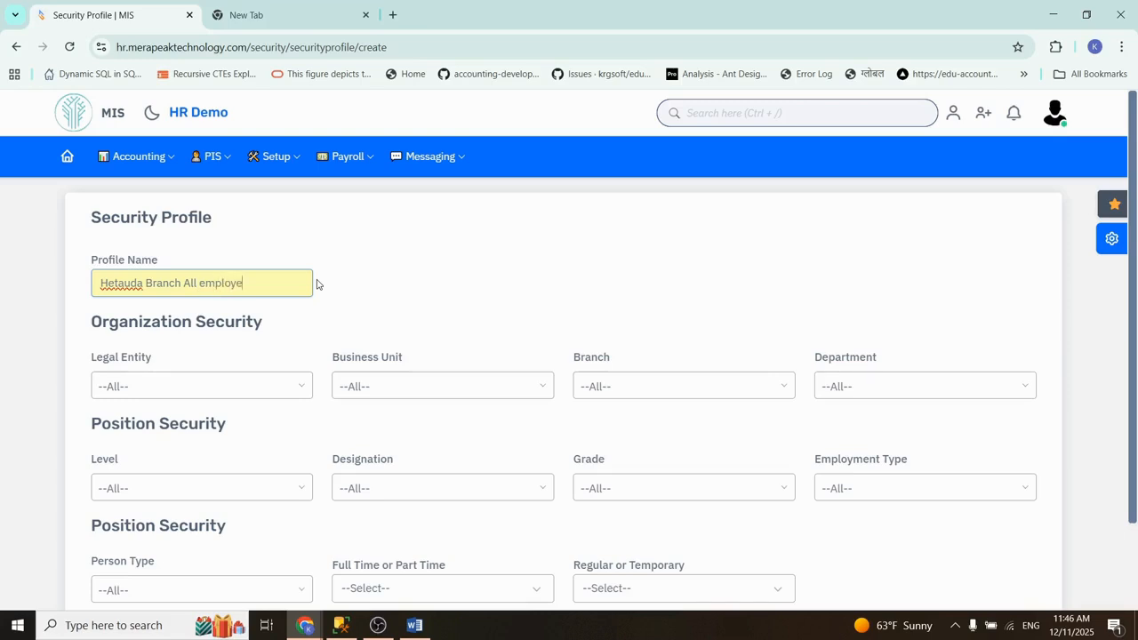
type("cess")
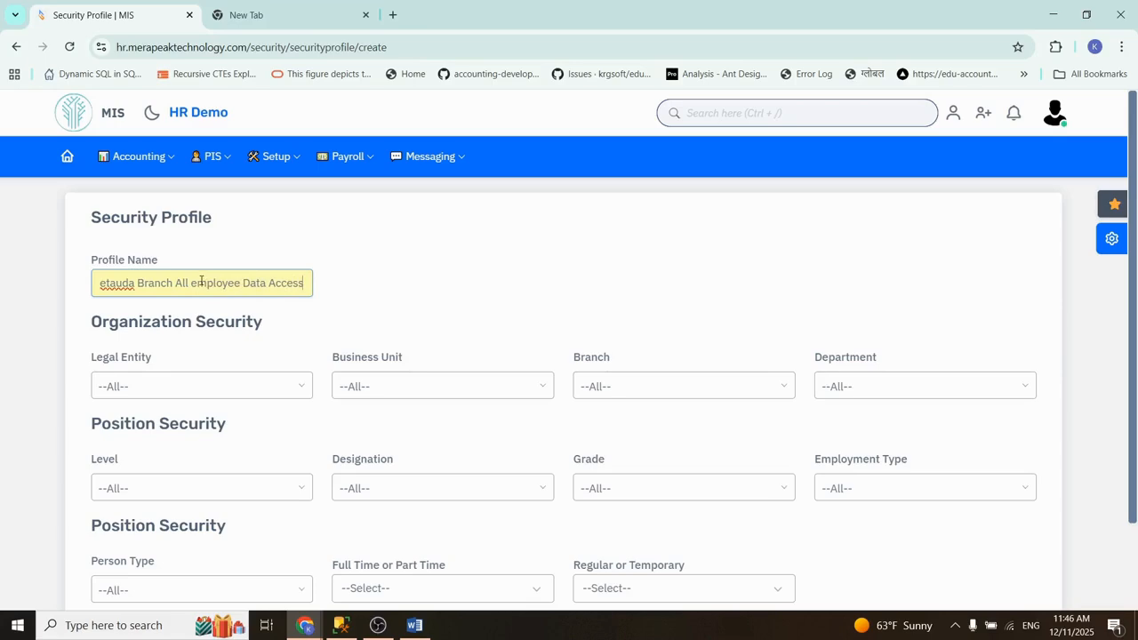
key("BackSpace")
type("E")
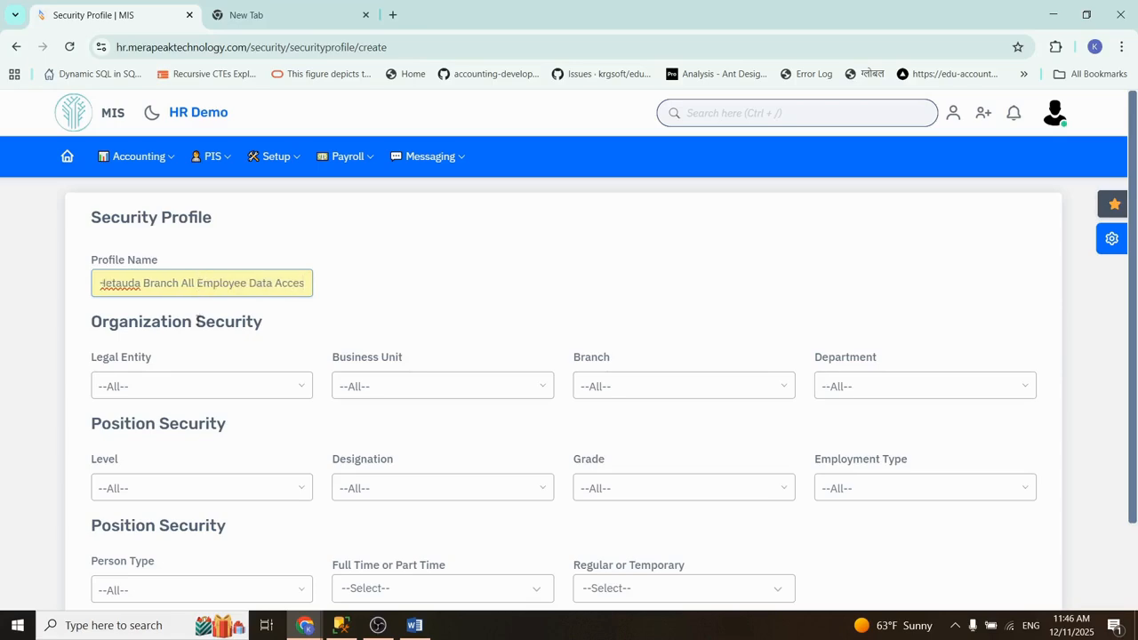
triple_click(166, 283)
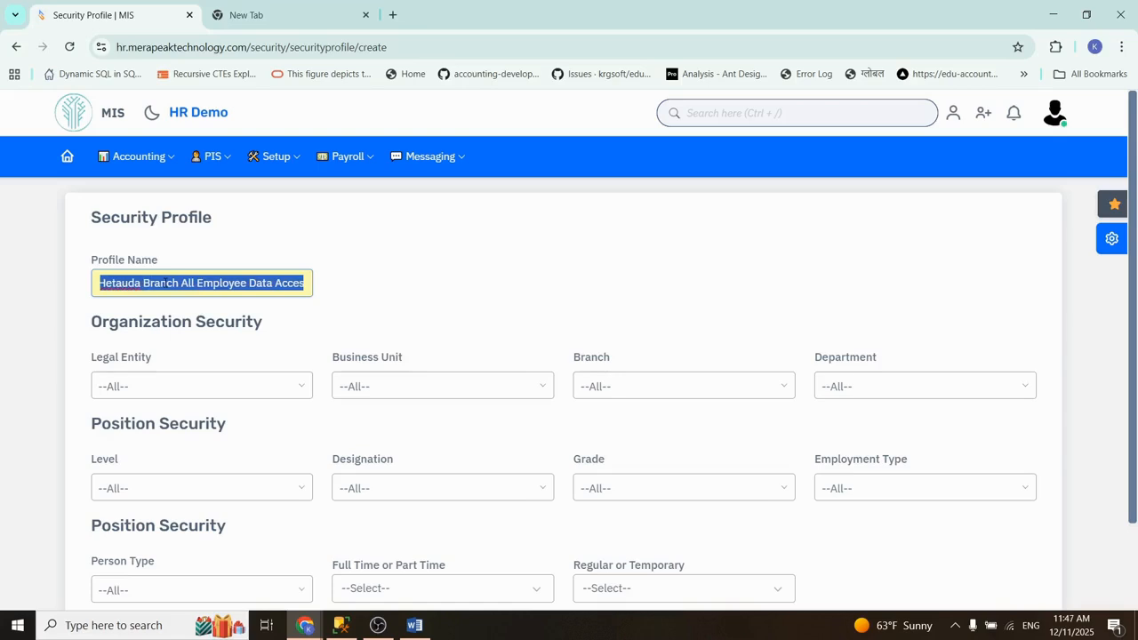
left_click(149, 329)
triple_click(149, 330)
left_click(186, 330)
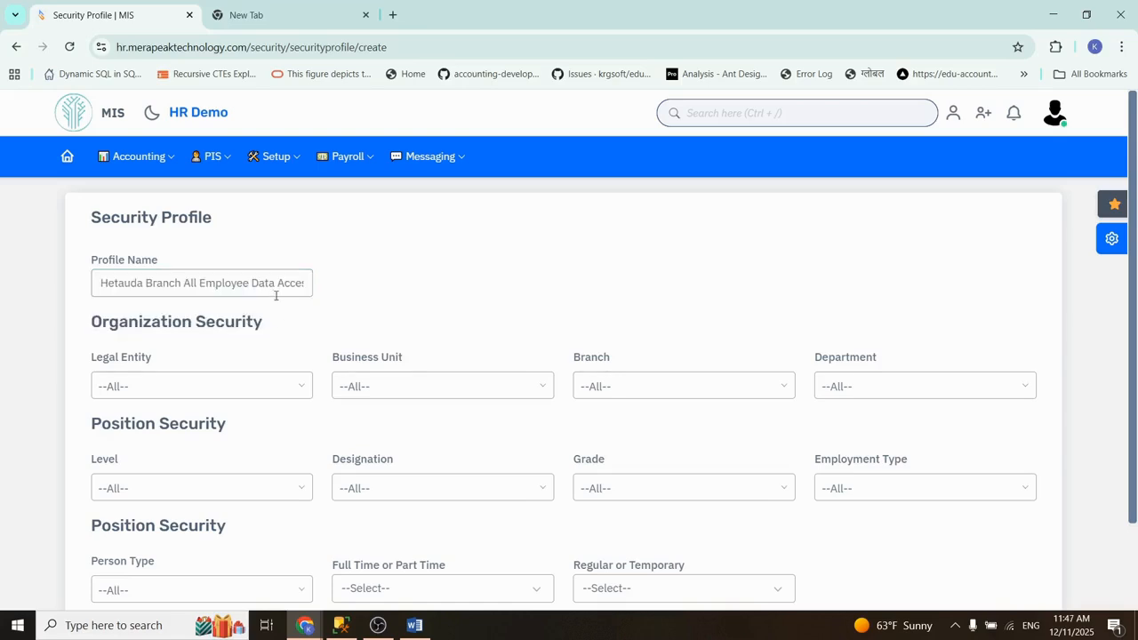
left_click_drag(272, 288, 337, 308)
left_click(353, 312)
left_click_drag(88, 326, 258, 325)
double_click(83, 329)
double_click(229, 322)
left_click(256, 322)
Step: Look over the Organization Security choices for legal entity, business unit, branch and department
left_click(175, 400)
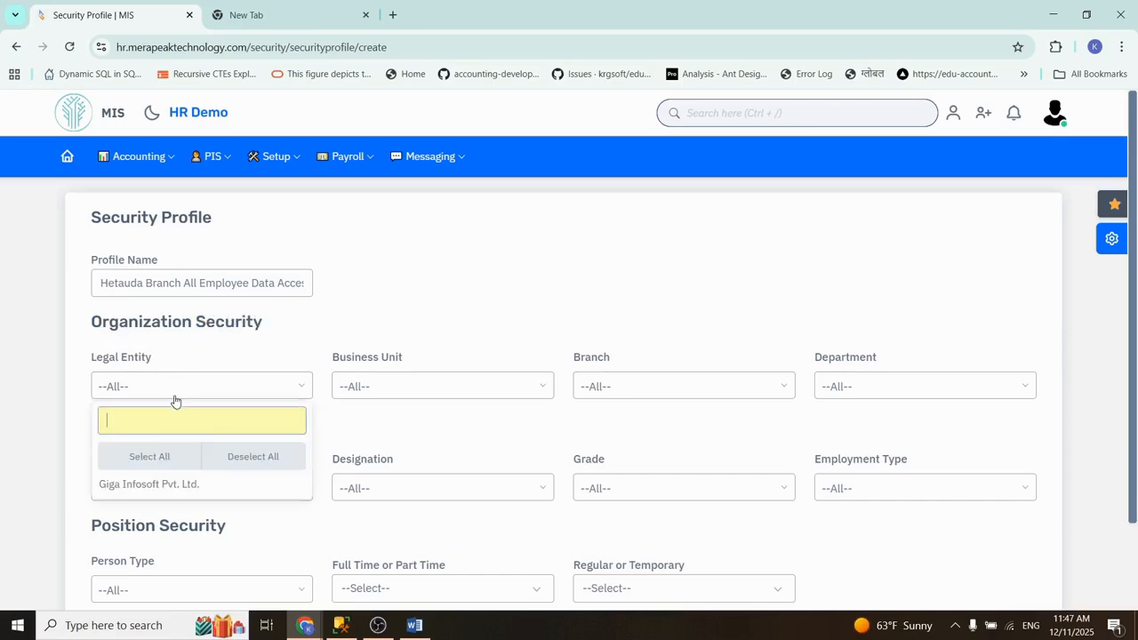
left_click(360, 385)
left_click(360, 386)
left_click(627, 389)
left_click(628, 388)
left_click(827, 392)
left_click(827, 392)
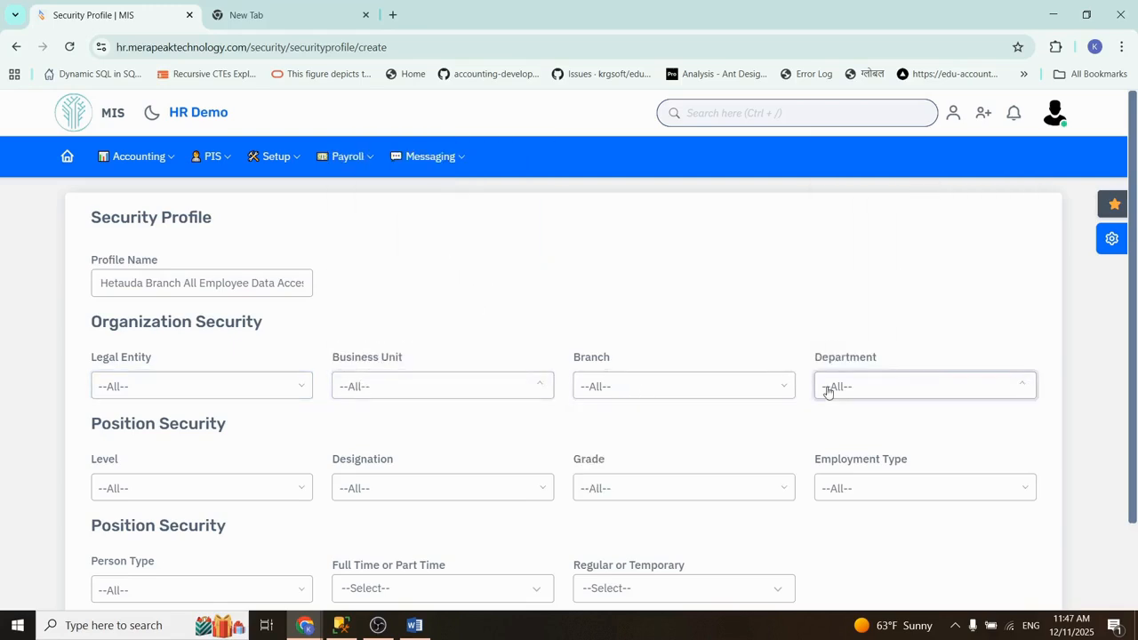
Step: Examine the Position Security choices for level, designation, grade and employment type without selecting any
left_click_drag(1136, 313, 1135, 418)
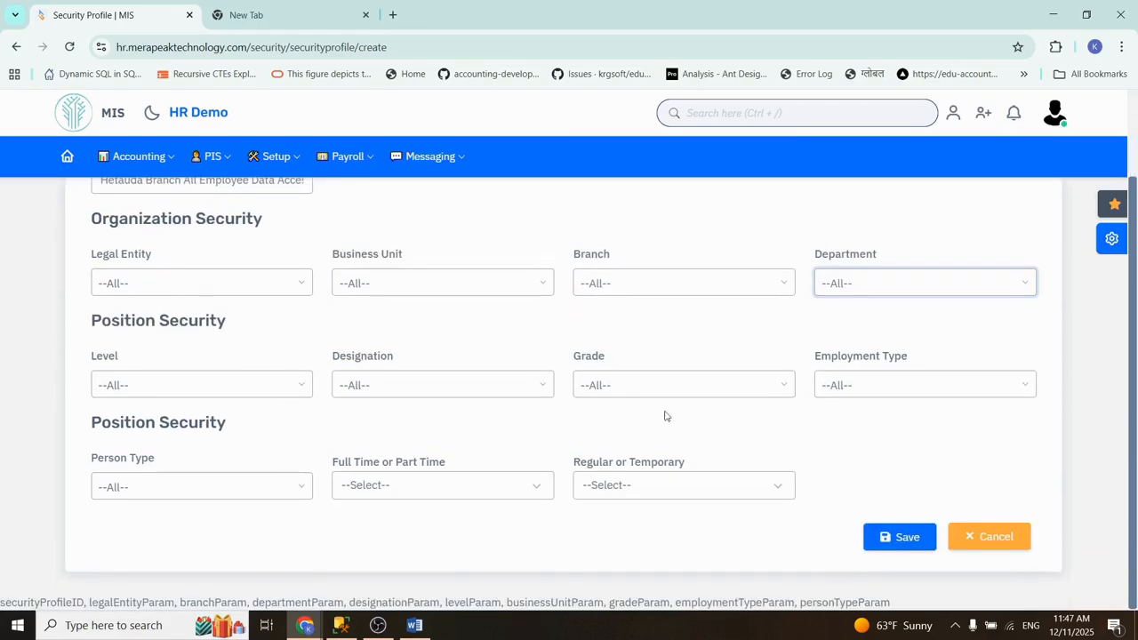
left_click(225, 389)
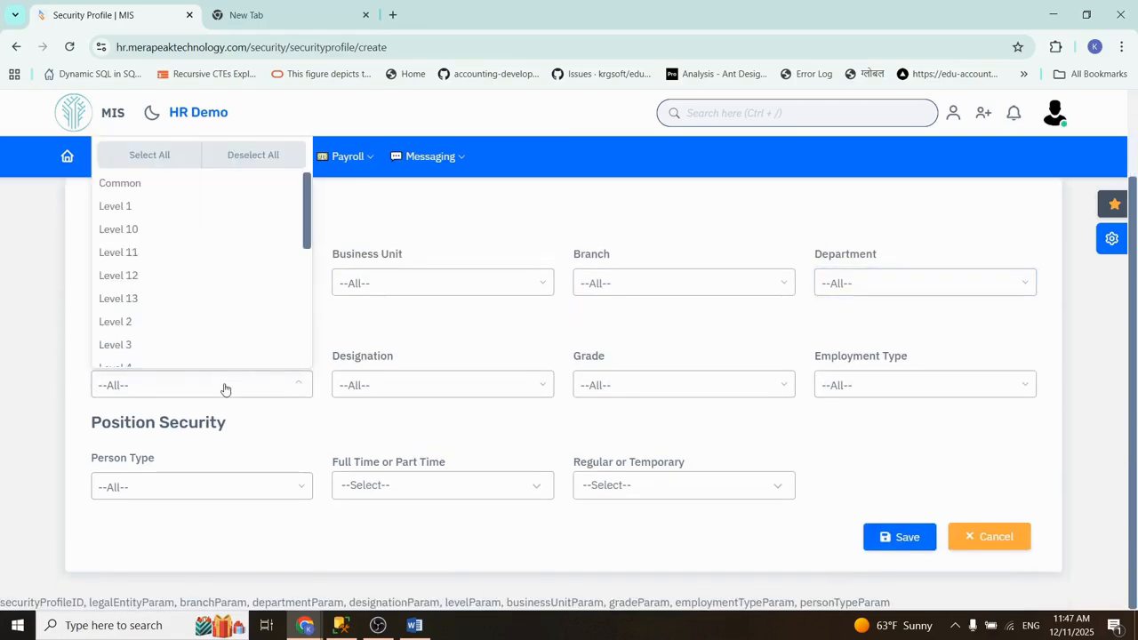
left_click(225, 388)
left_click(408, 388)
left_click(408, 389)
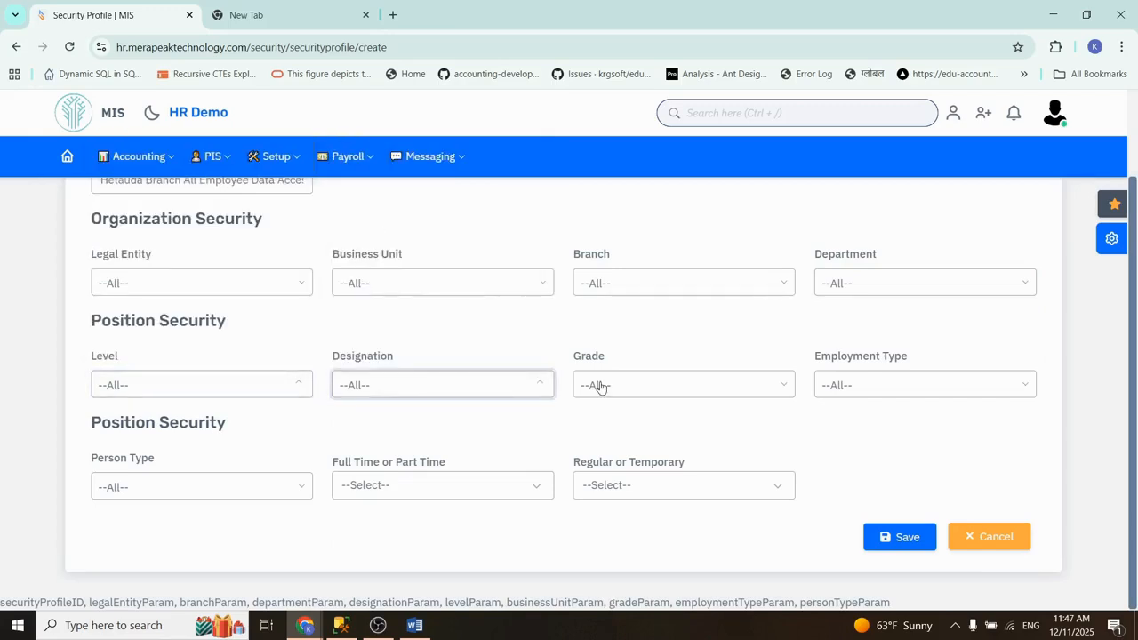
left_click(645, 394)
left_click(778, 396)
left_click(841, 395)
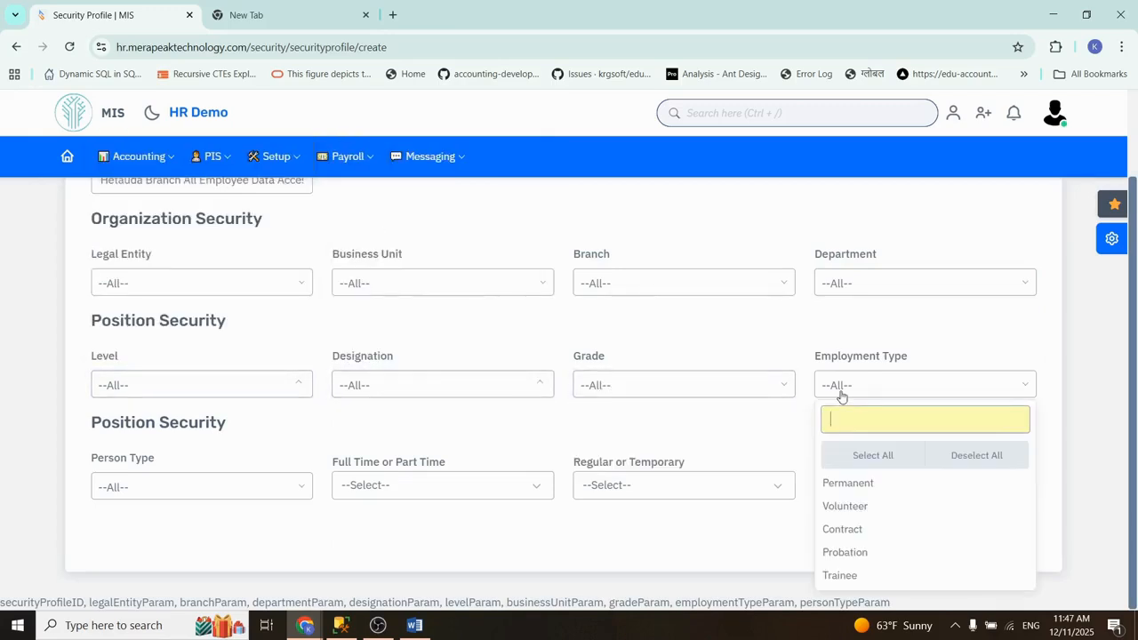
left_click(841, 396)
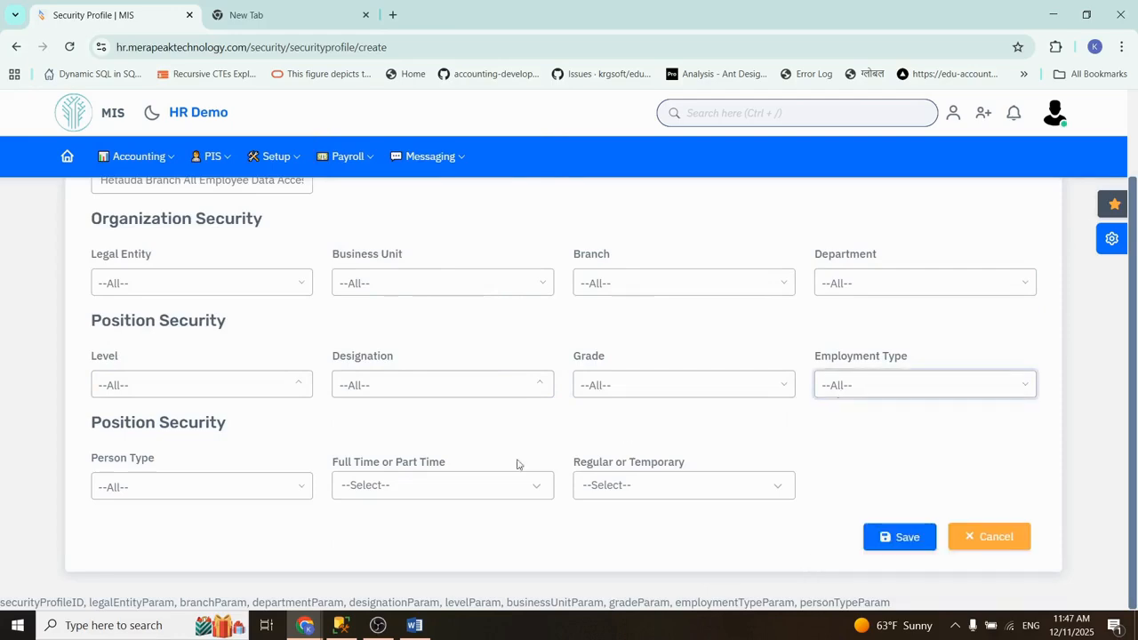
Step: Look over the Full Time or Part Time and Regular or Temporary choices, leaving both unselected
left_click(407, 487)
left_click(407, 487)
left_click(651, 487)
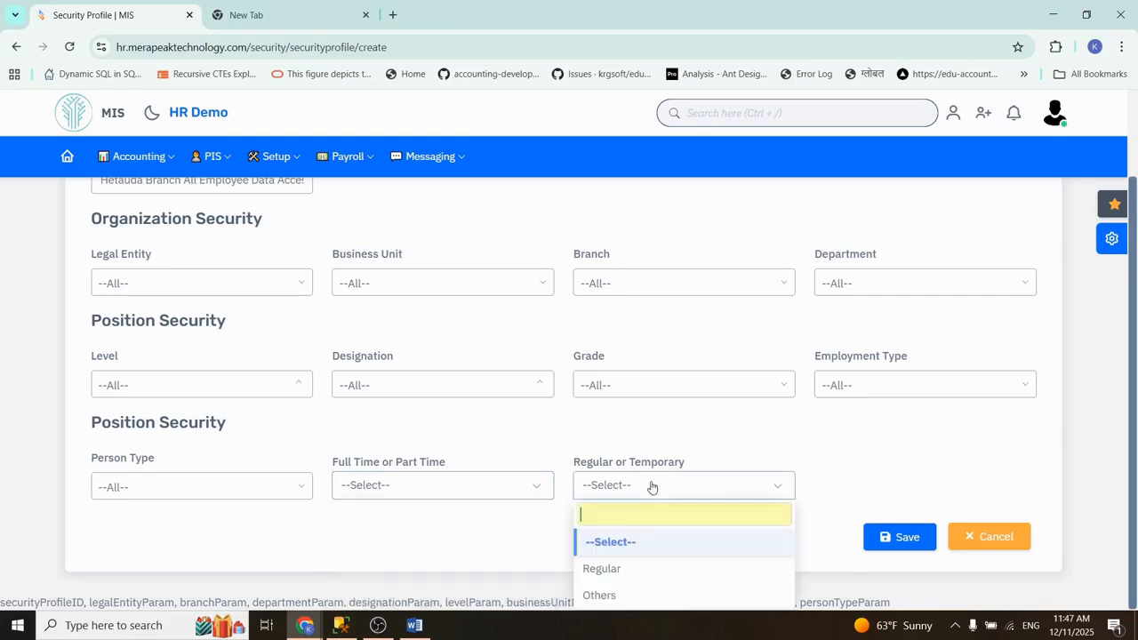
left_click(580, 433)
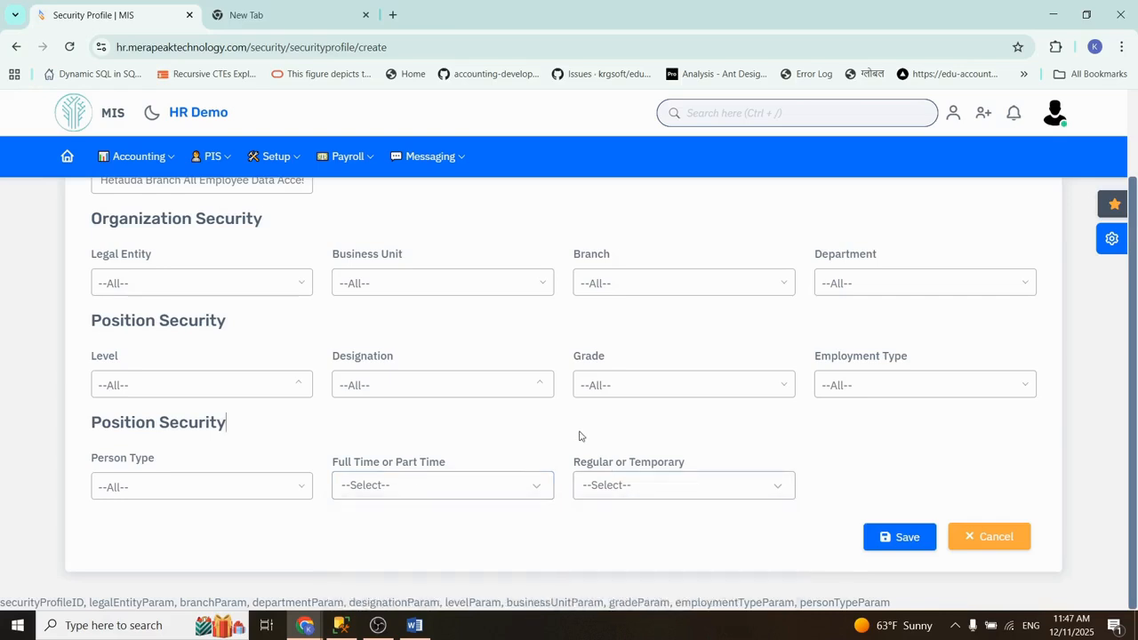
Step: Restrict the security profile's branch to Hetauda Branch and save the profile
left_click_drag(1132, 371, 1132, 295)
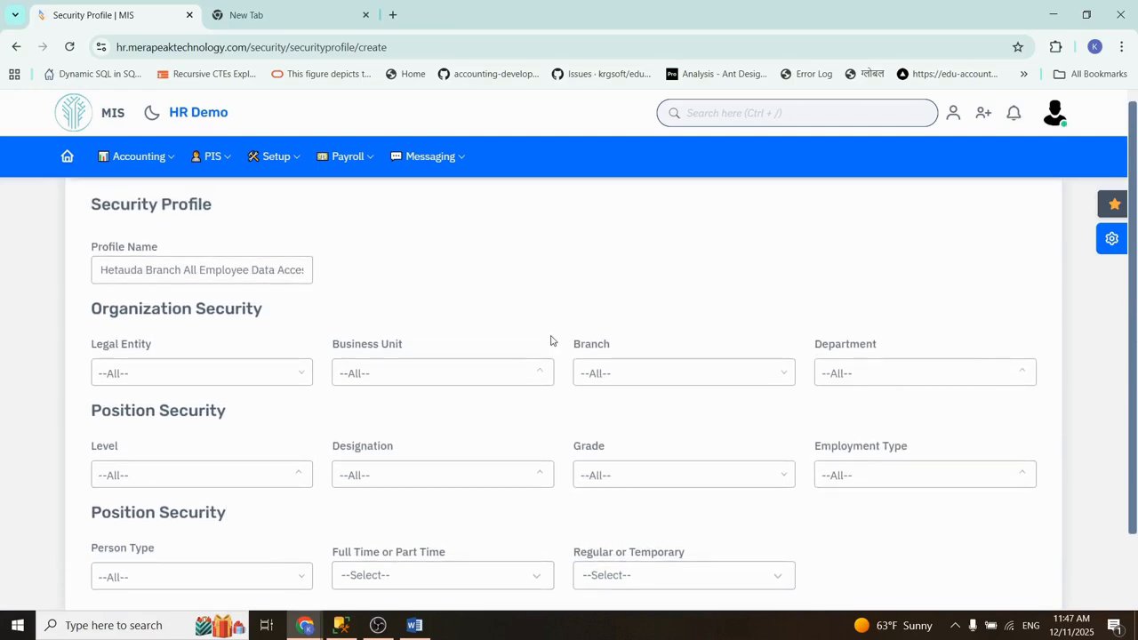
left_click(598, 374)
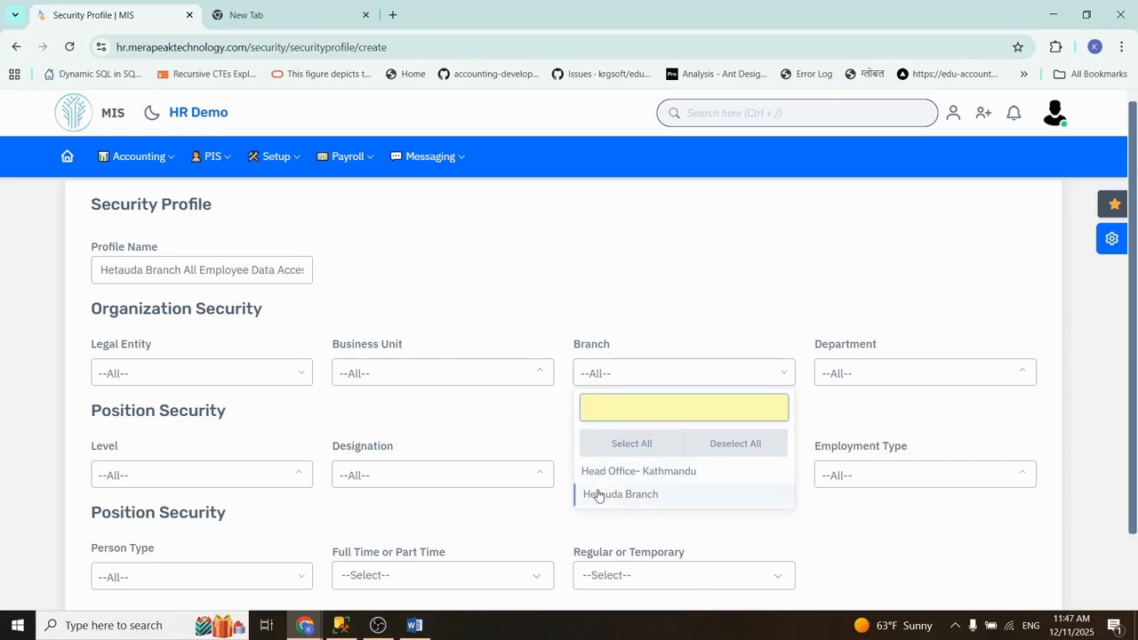
left_click(641, 501)
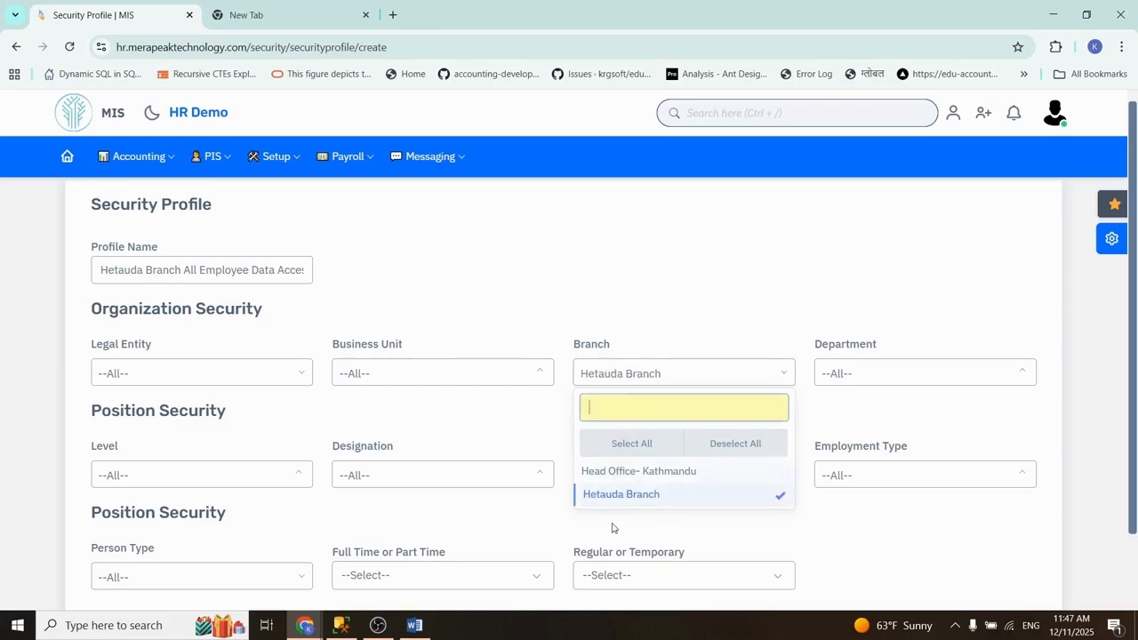
left_click(652, 305)
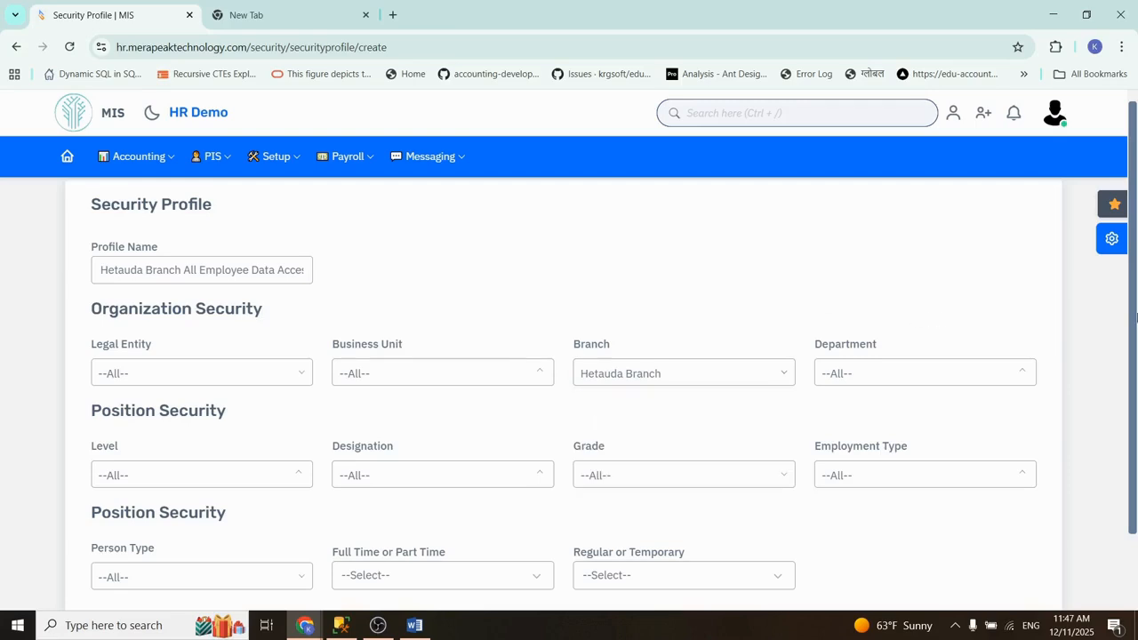
left_click_drag(1136, 317, 1122, 436)
left_click(900, 536)
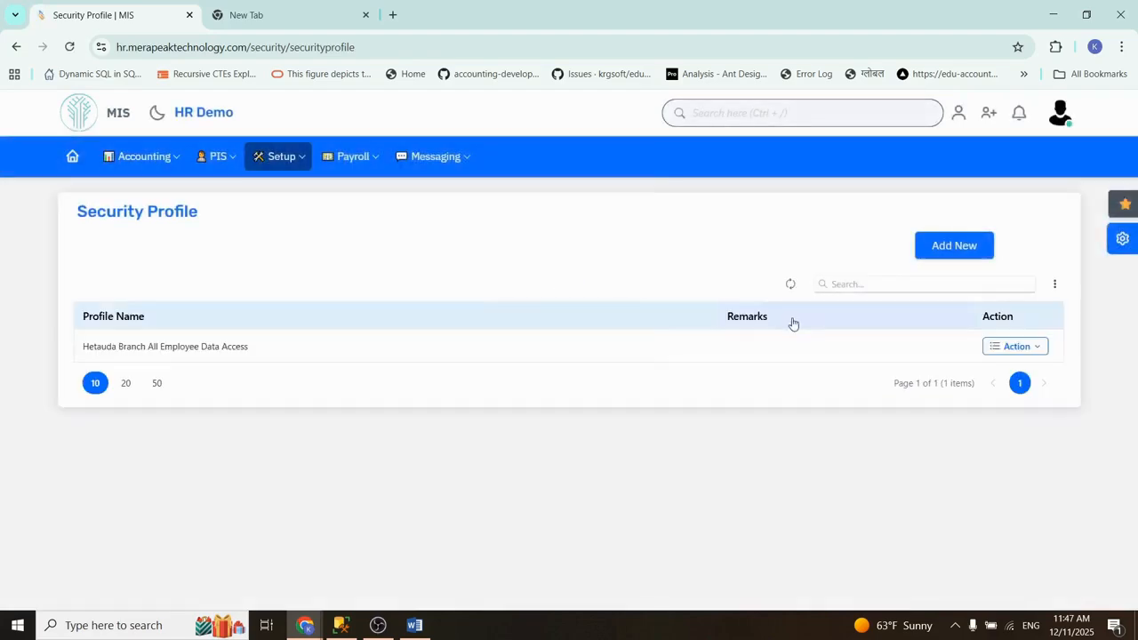
Step: Reopen the Hetauda Branch All Employee Data Access profile for editing to review its branch restriction
left_click(1005, 347)
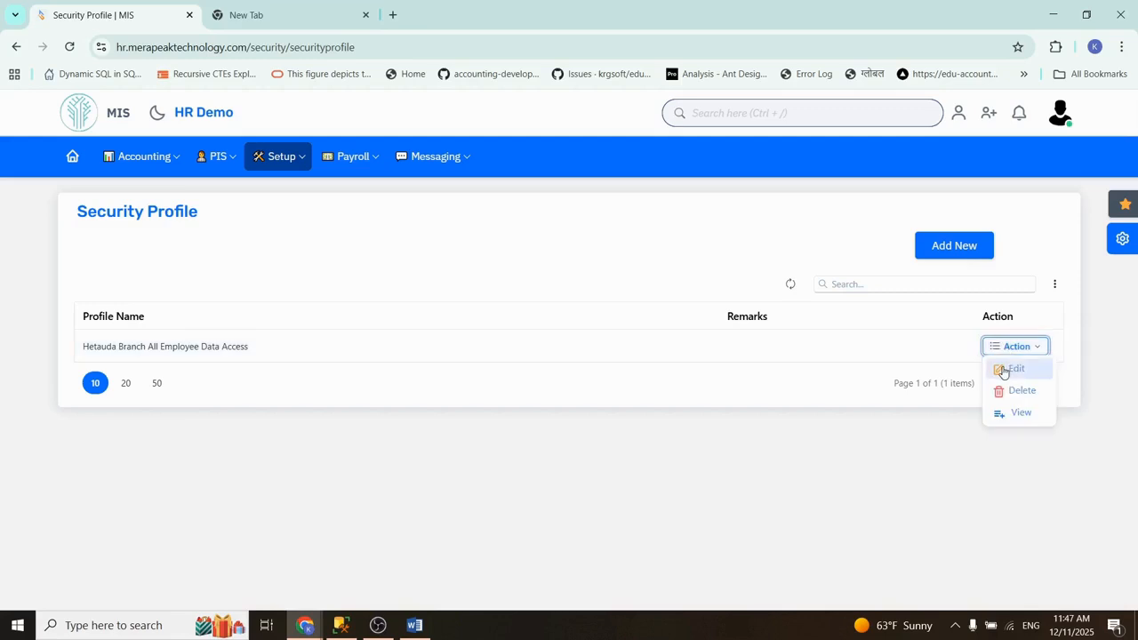
left_click(1005, 367)
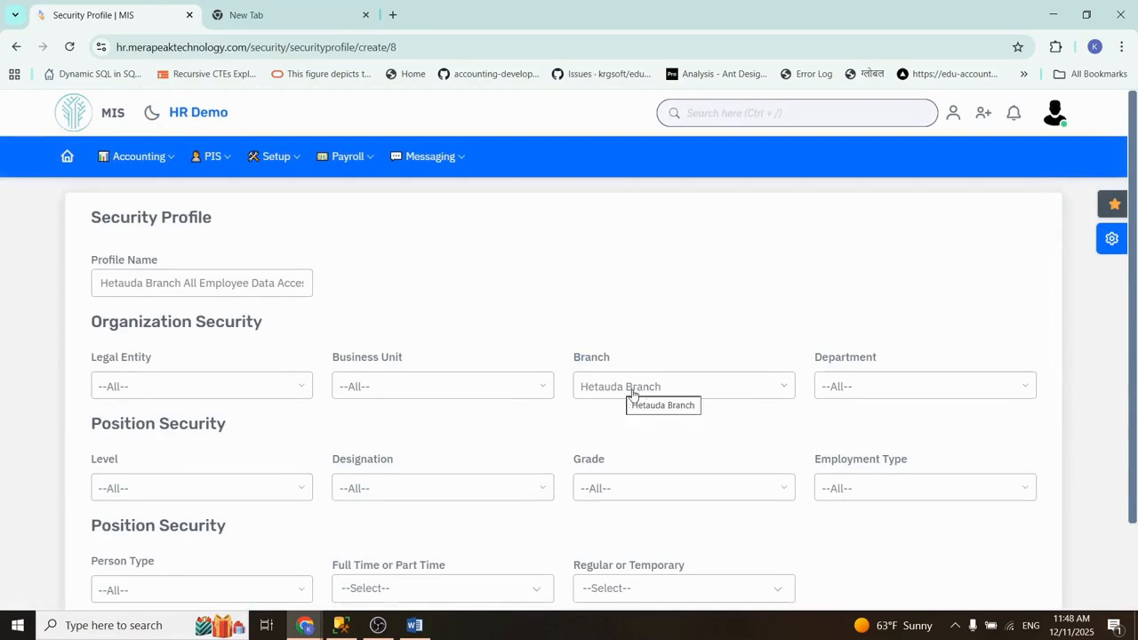
Step: Try restricting the security profile's business unit to Hydro Limited, and deselect it again
left_click(632, 393)
left_click(603, 394)
left_click(490, 389)
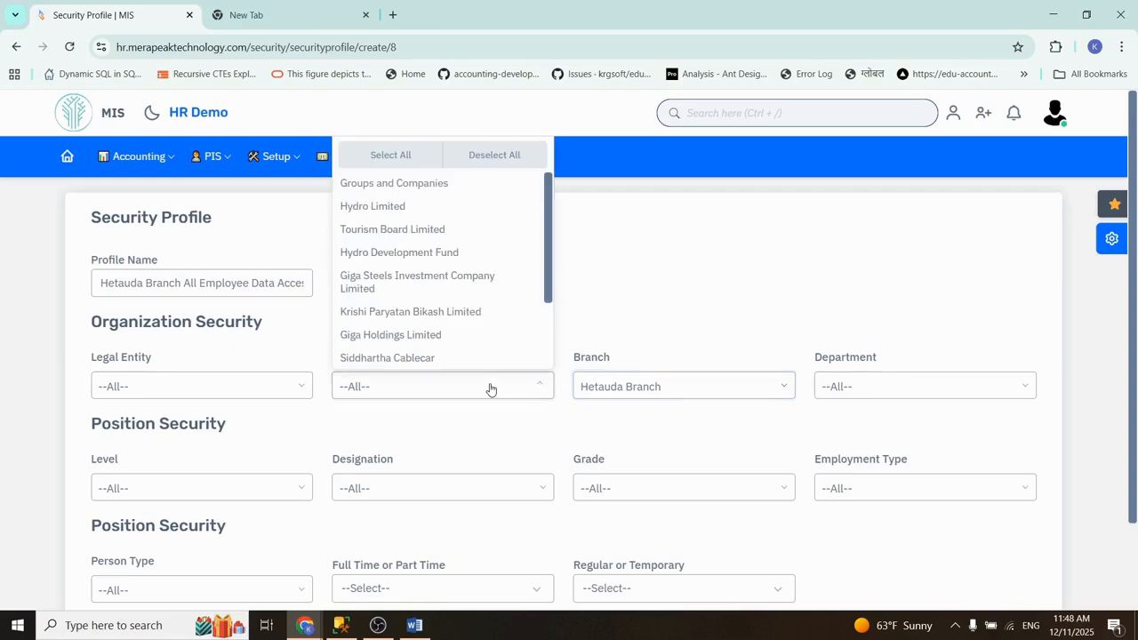
left_click(386, 212)
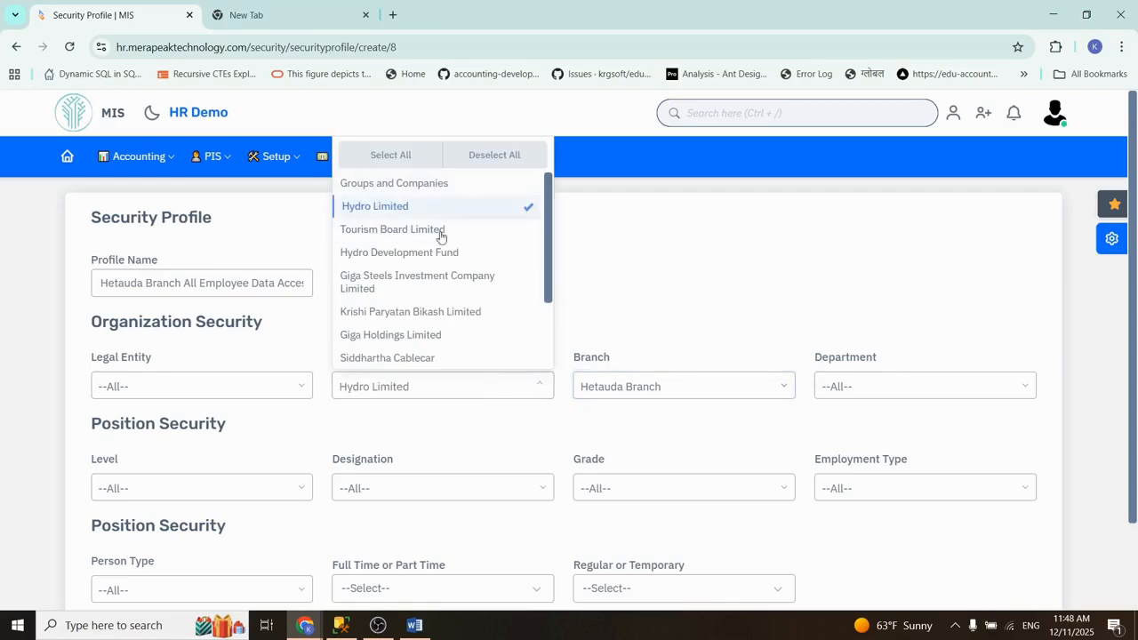
left_click(652, 315)
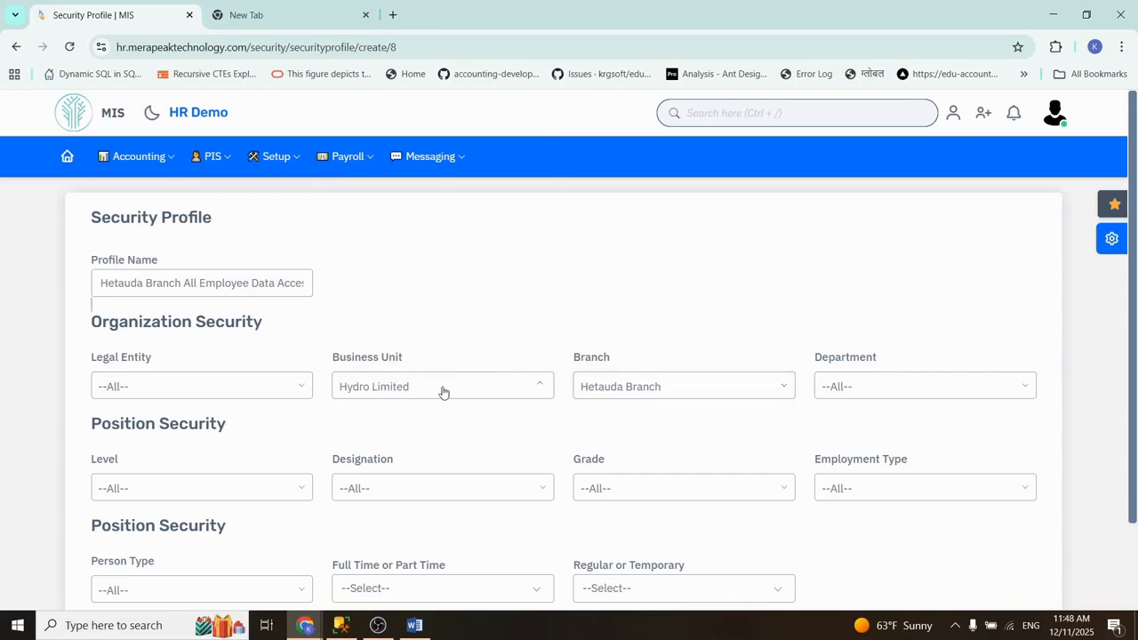
left_click(409, 387)
left_click(433, 208)
left_click(651, 394)
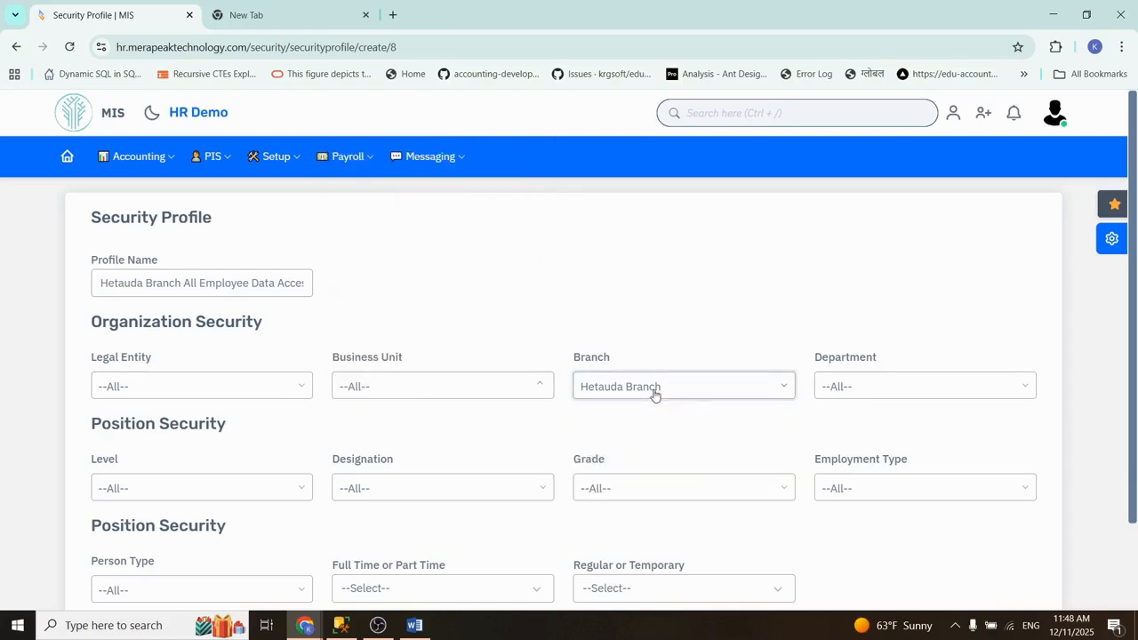
Step: Try adding IT Department as the profile's department restriction, and deselect it again
left_click(827, 387)
left_click(849, 257)
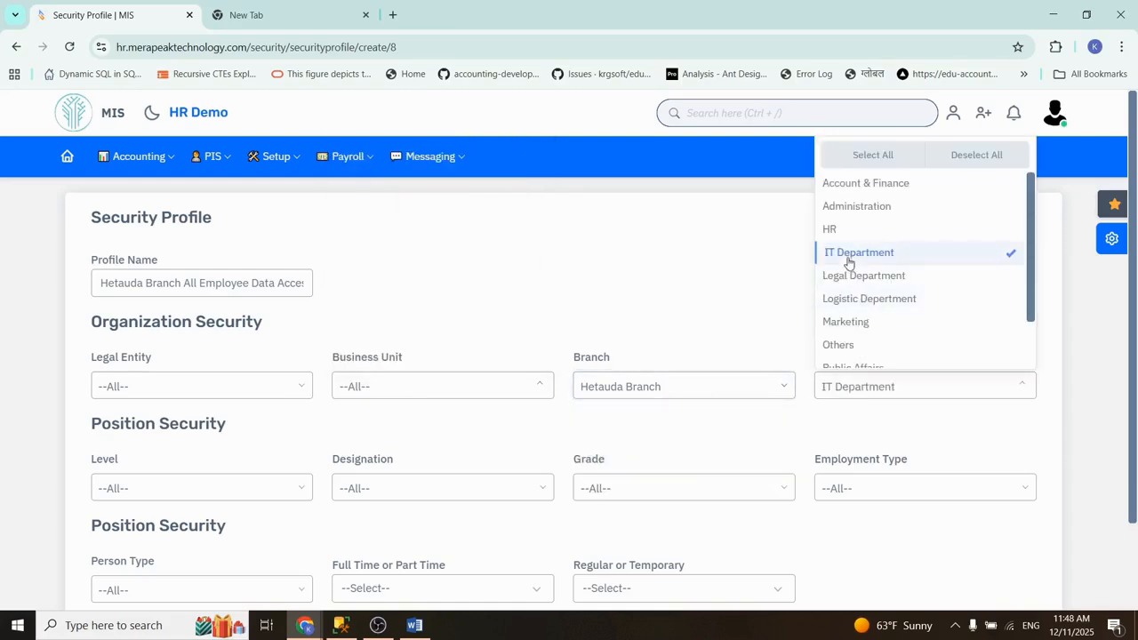
left_click(853, 257)
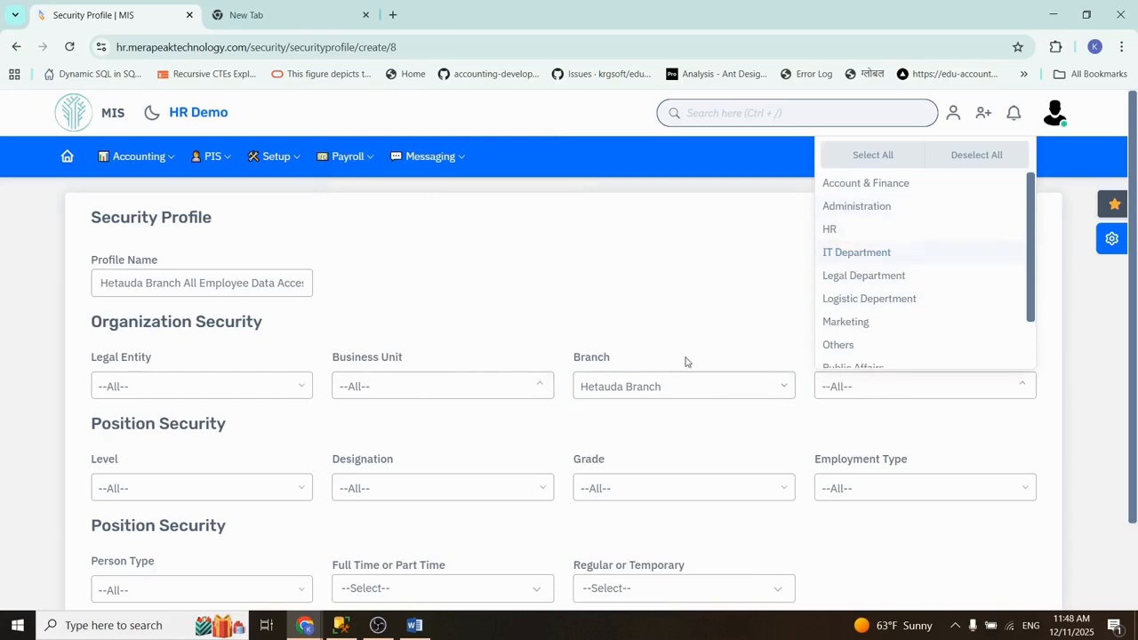
Step: Clear the profile's branch restriction and try Hydro Limited as its only business unit, deselecting it again
left_click(641, 385)
left_click(737, 459)
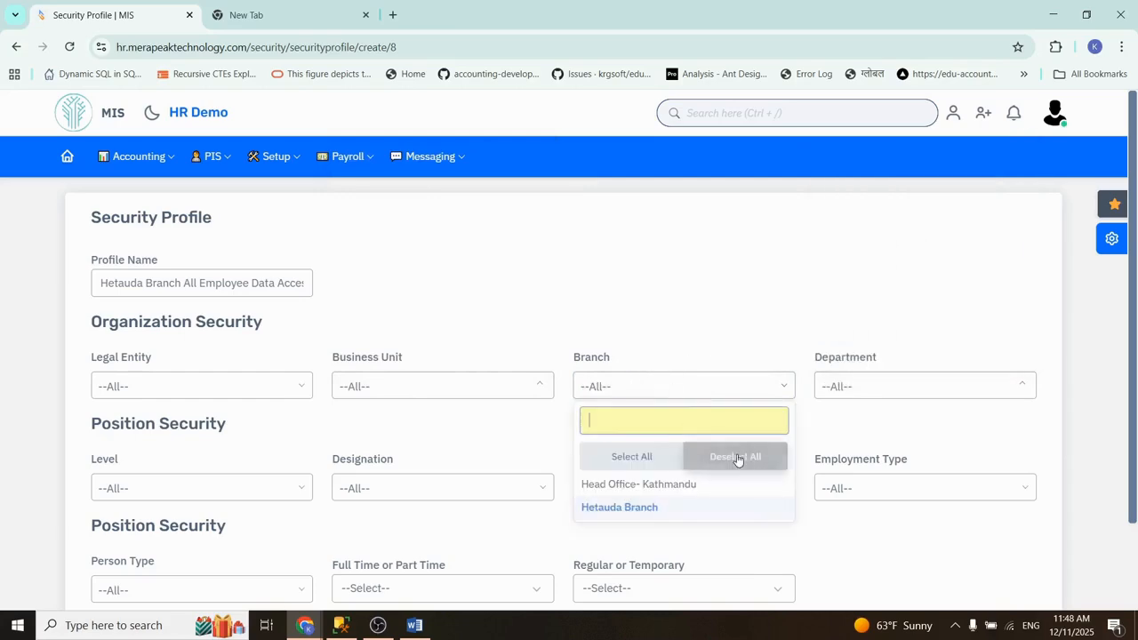
left_click(617, 310)
left_click(427, 385)
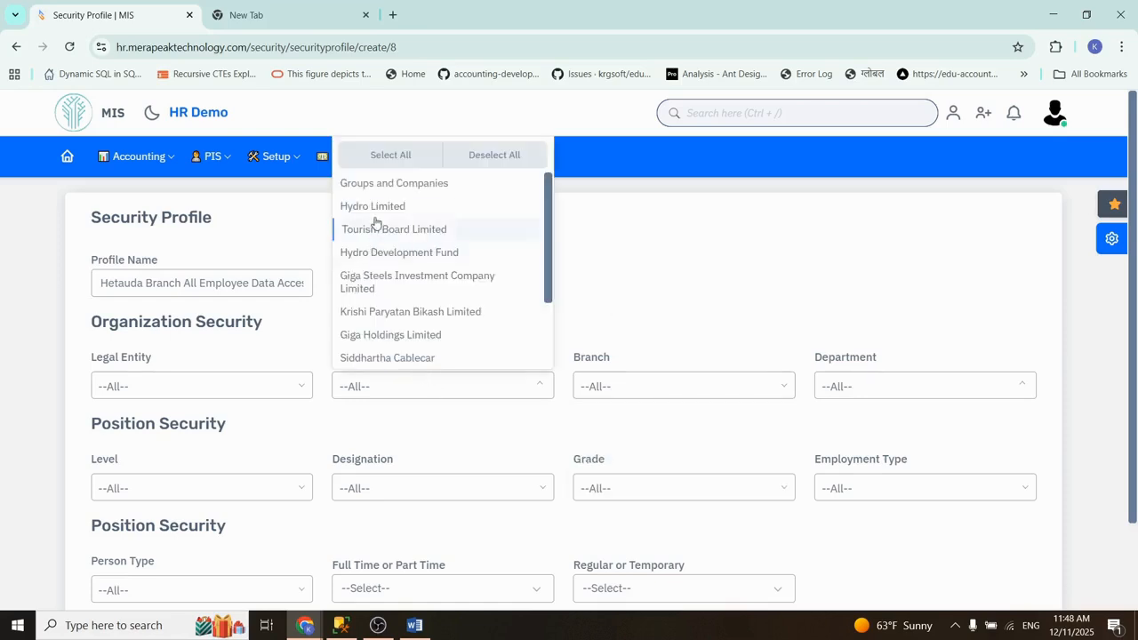
left_click(381, 205)
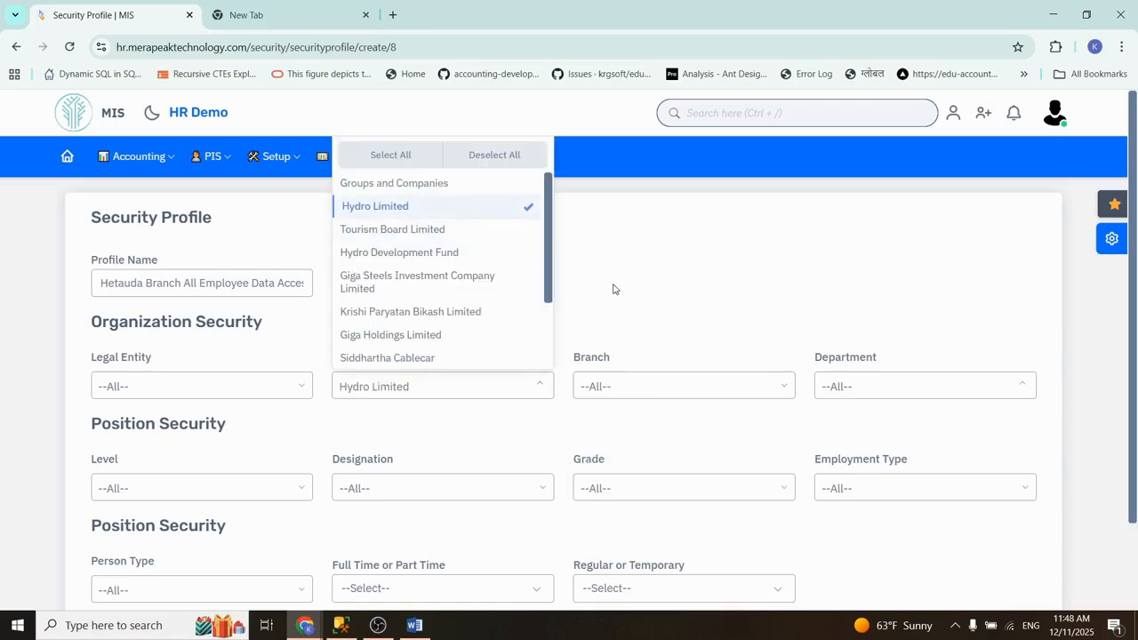
left_click(613, 288)
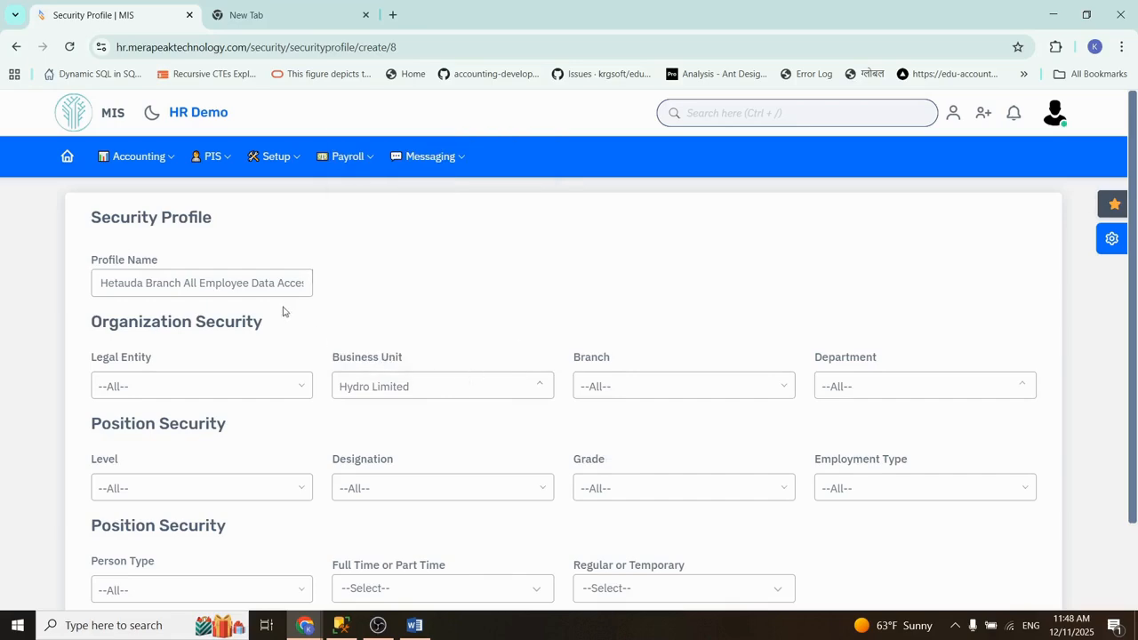
left_click(425, 394)
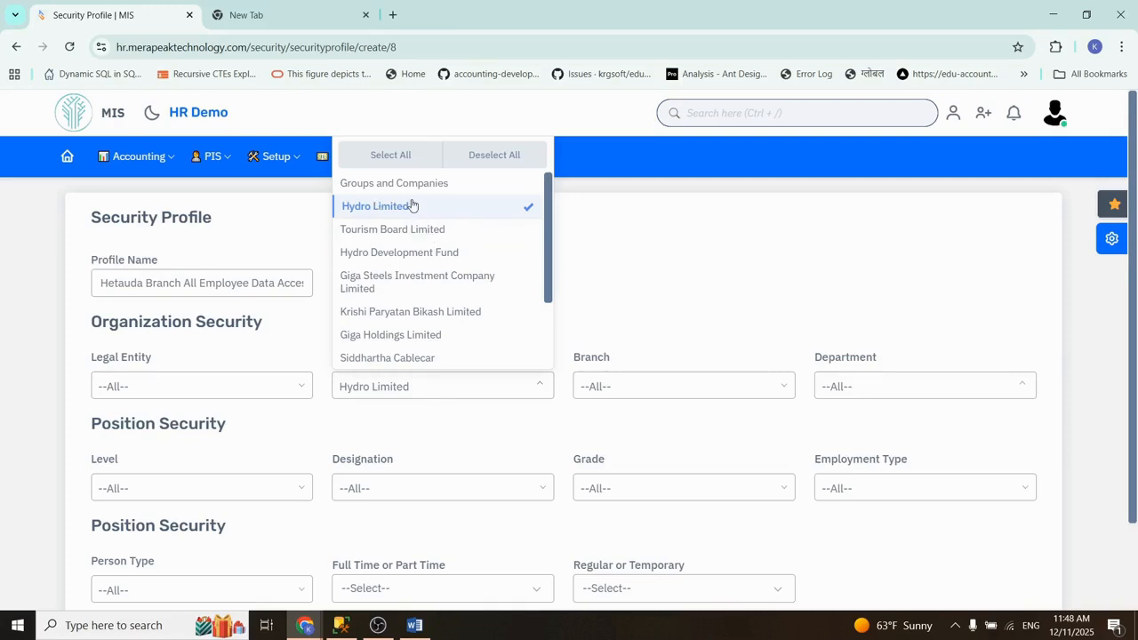
left_click(414, 210)
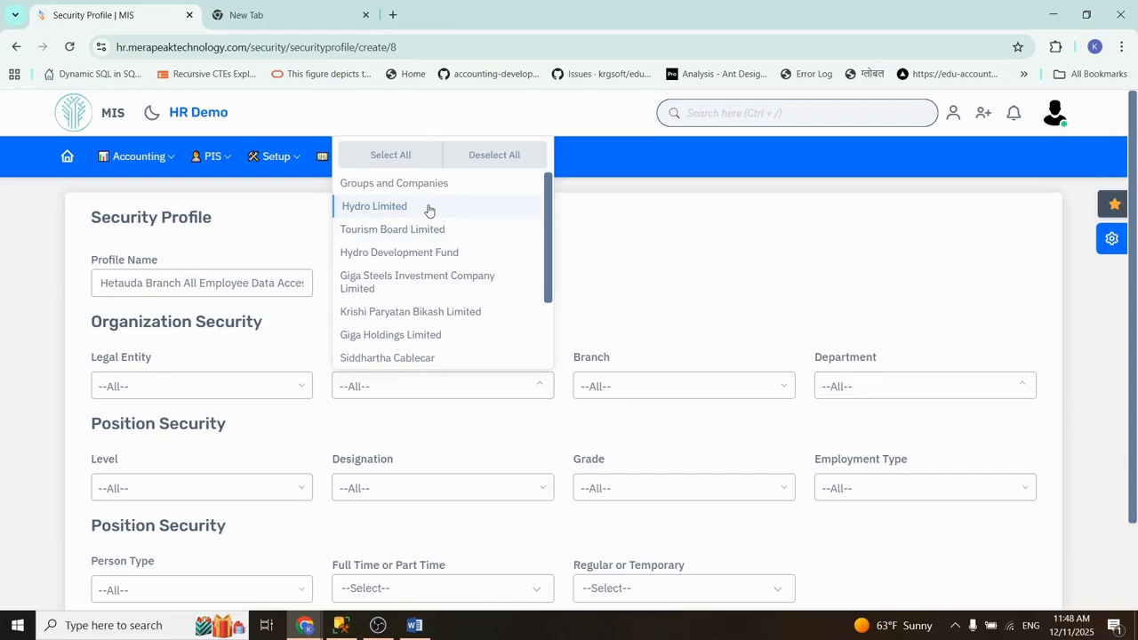
left_click(400, 207)
left_click(427, 207)
Step: Reselect Hetauda Branch as the profile's only restriction and save the security profile
left_click(617, 386)
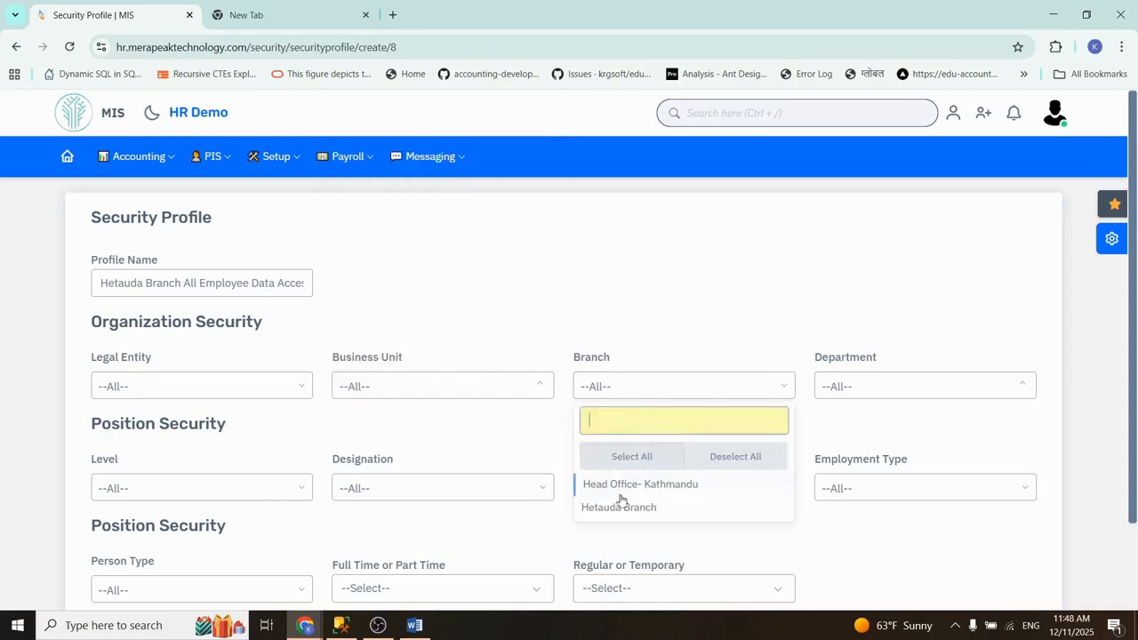
left_click(617, 508)
left_click(693, 293)
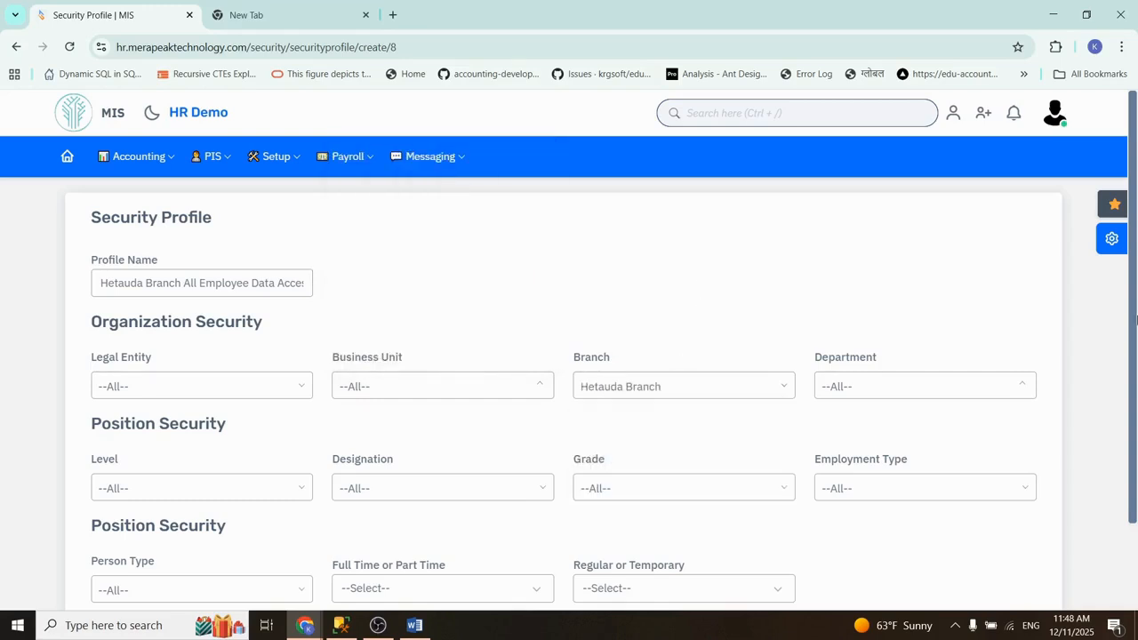
scroll(1136, 320, "down", 2)
left_click(899, 537)
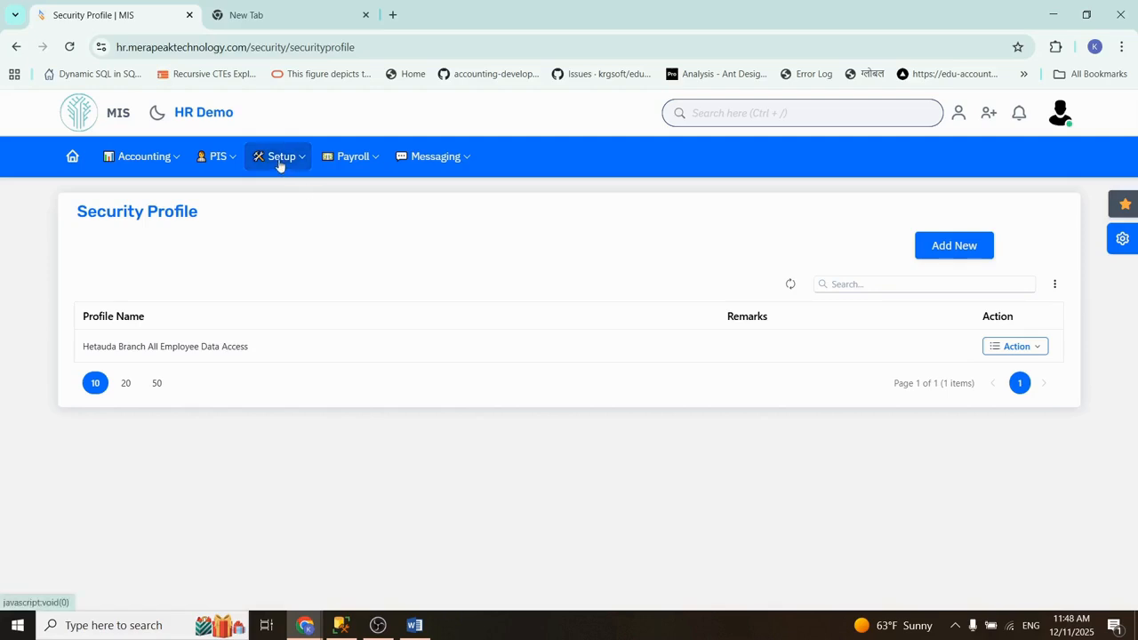
Step: Open the user list and search the active users for "hetau" to find the Hetauda branch account
left_click(279, 160)
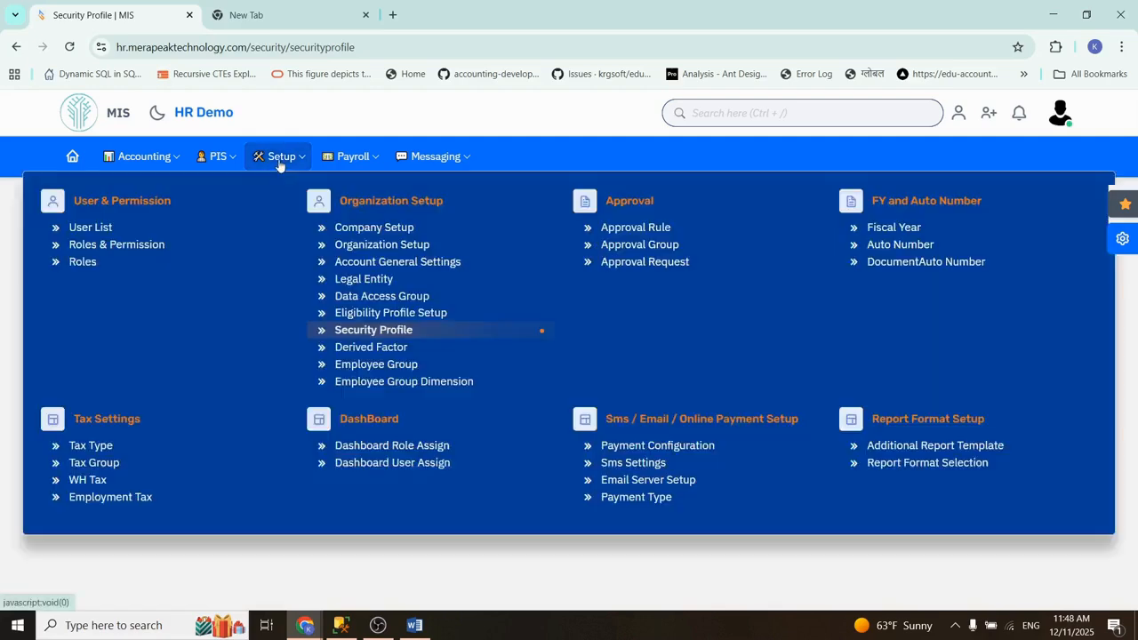
left_click(113, 235)
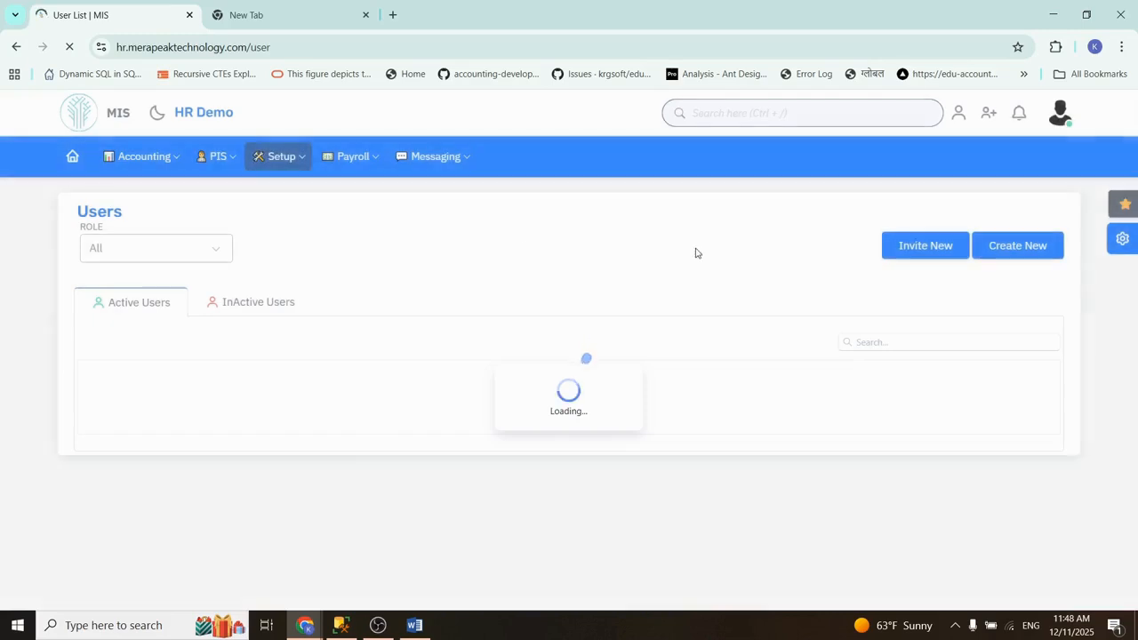
left_click(879, 342)
type("hetau")
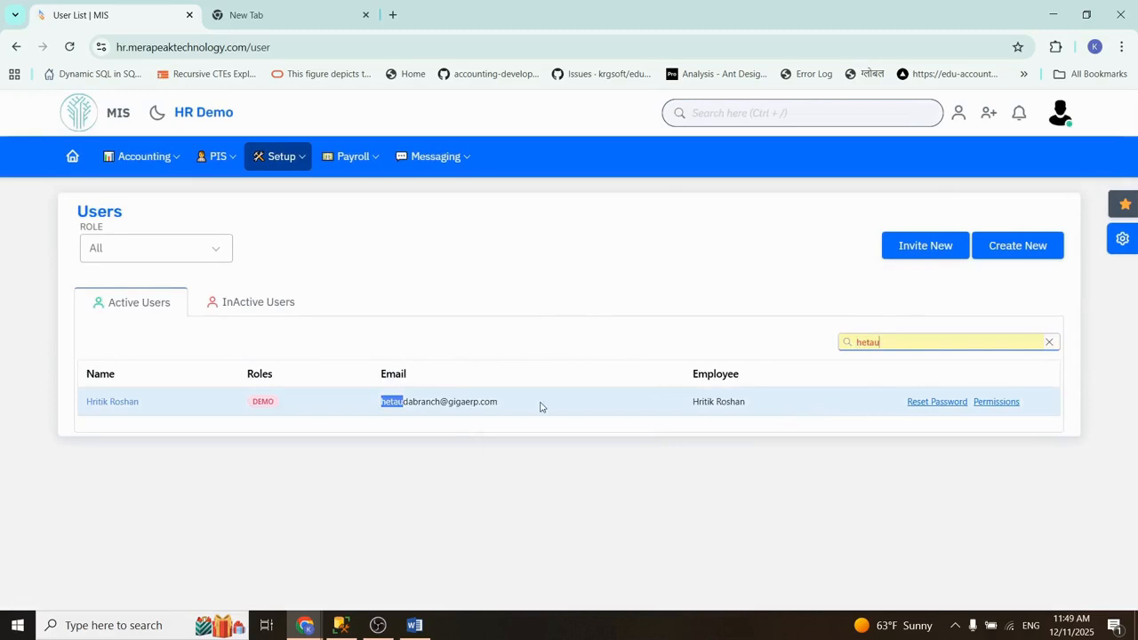
triple_click(441, 407)
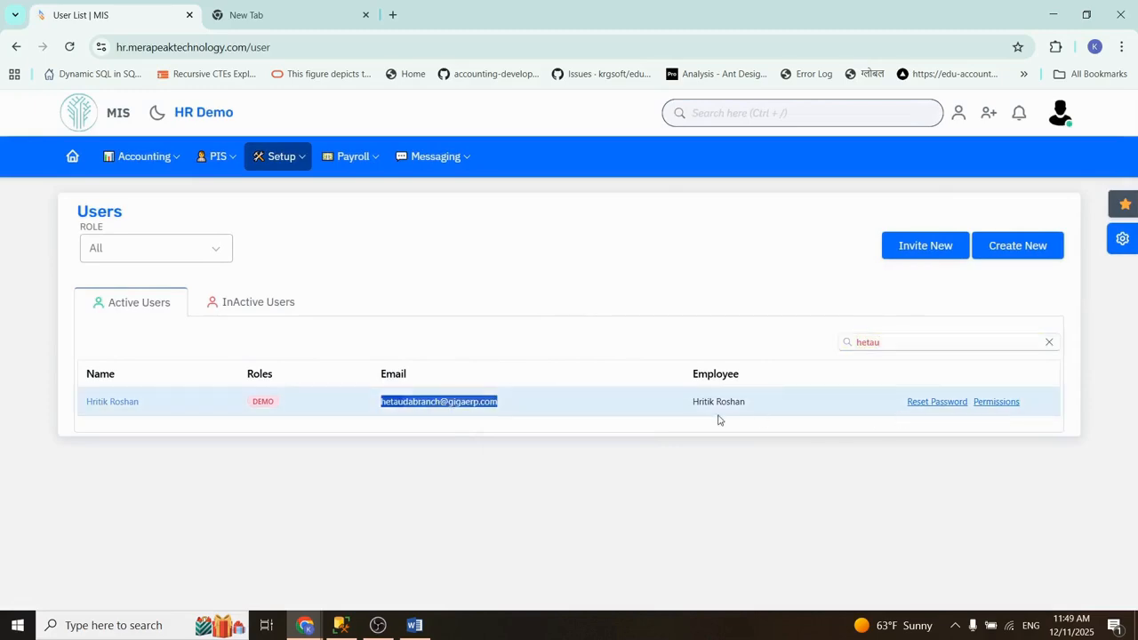
Step: Assign the Hetauda Branch All Employee Data Access security profile to the Hetauda branch user and update the account
left_click(110, 404)
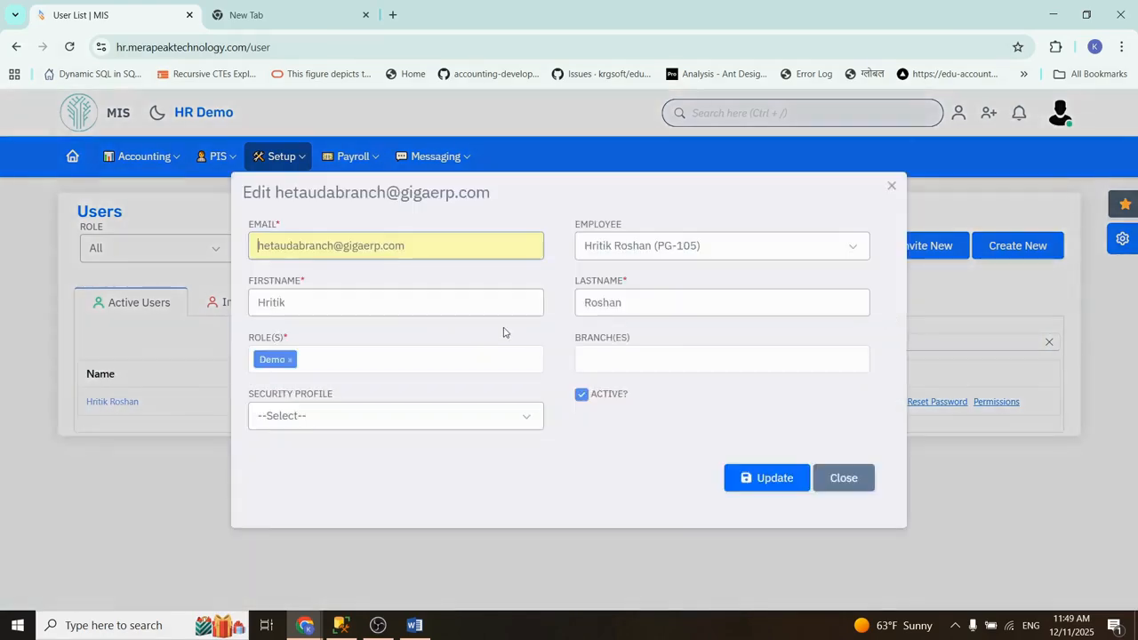
left_click(310, 419)
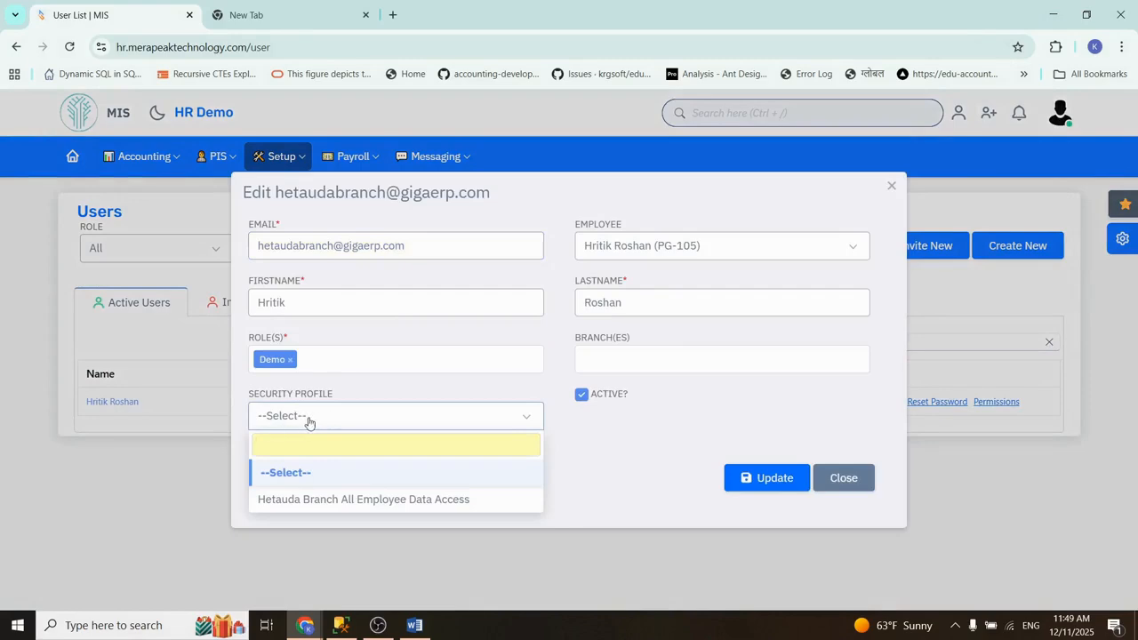
left_click(402, 501)
left_click(442, 422)
left_click(414, 417)
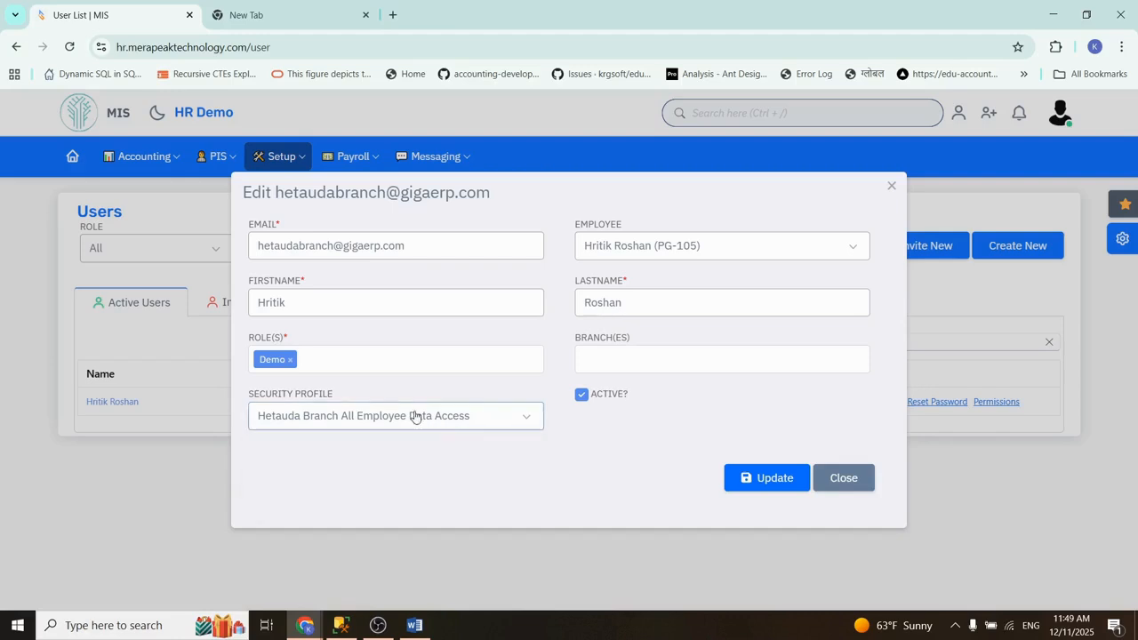
left_click(762, 484)
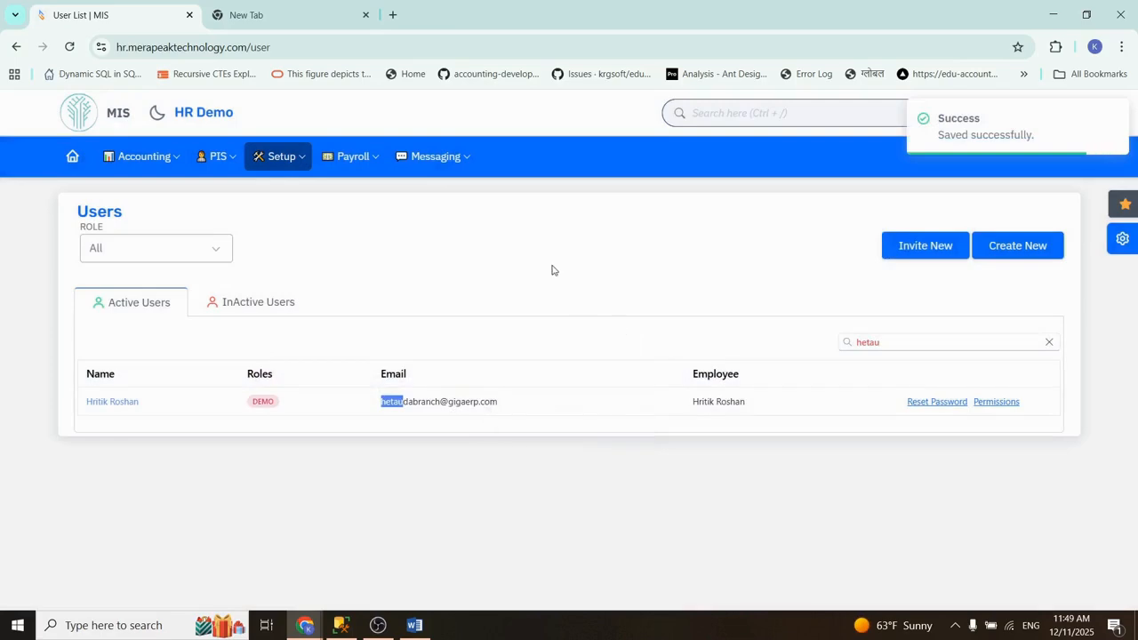
Step: Switch to the incognito browser window and log out of the Sales Bill Only account
mouse_move(305, 625)
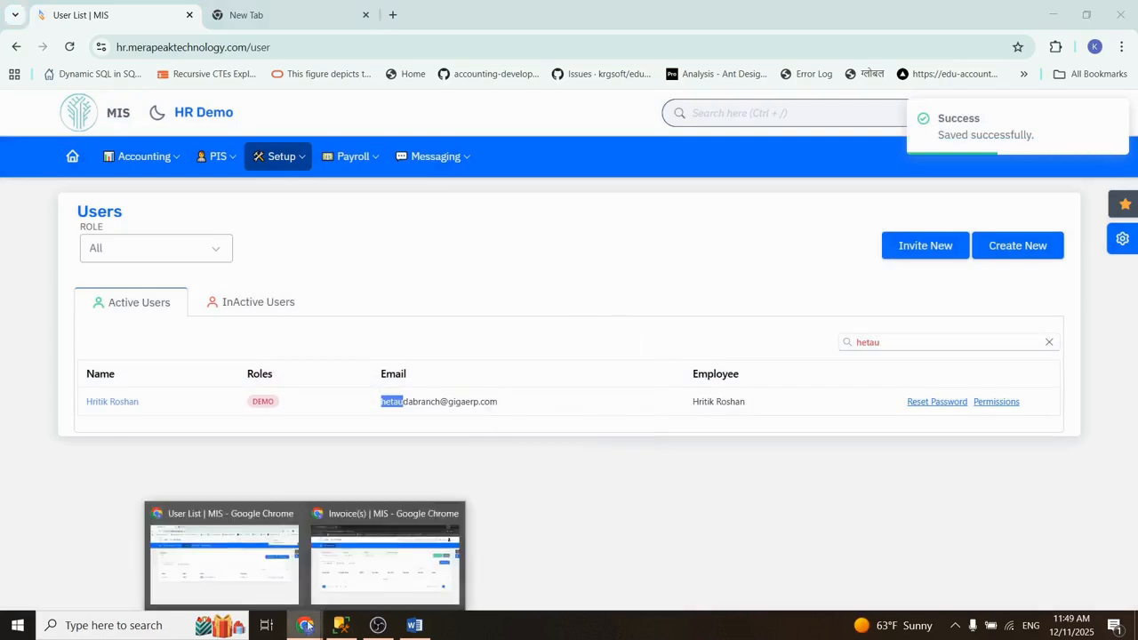
left_click(411, 553)
left_click(1072, 114)
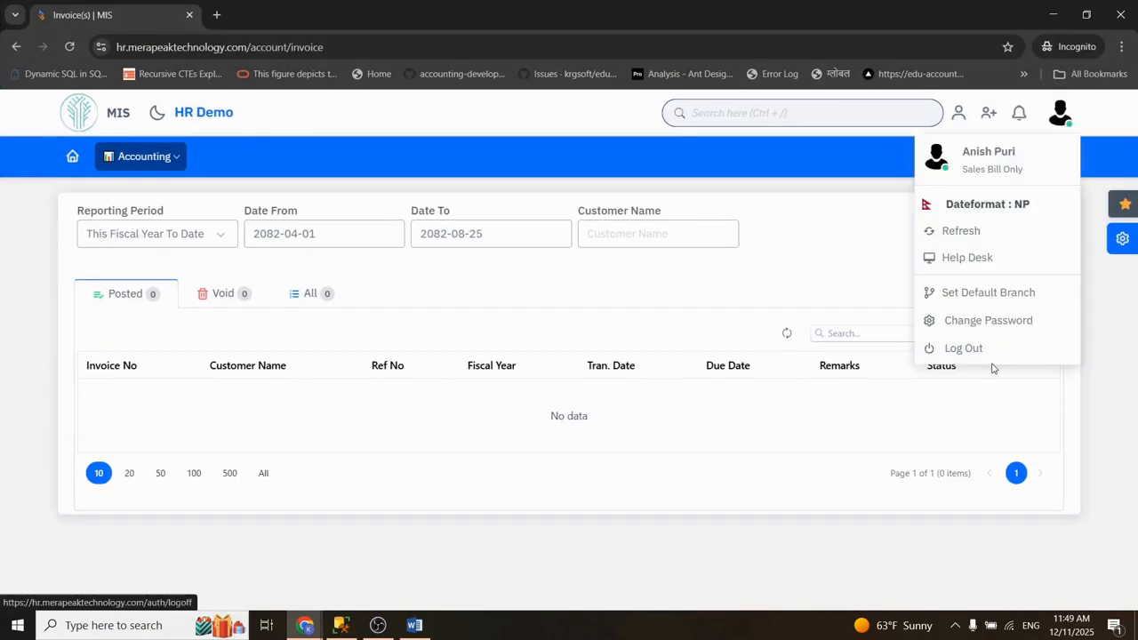
left_click(973, 345)
Step: Sign in to MIS with the Hetauda branch user's e-mail and account password
type("heta")
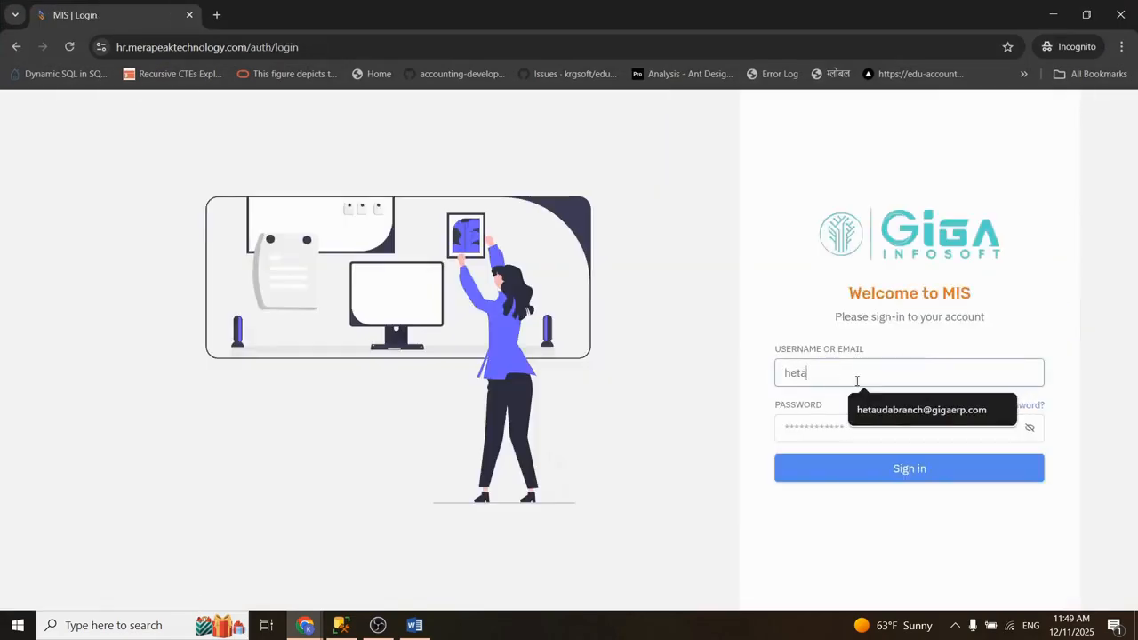
key("Down")
key("Tab")
type("*")
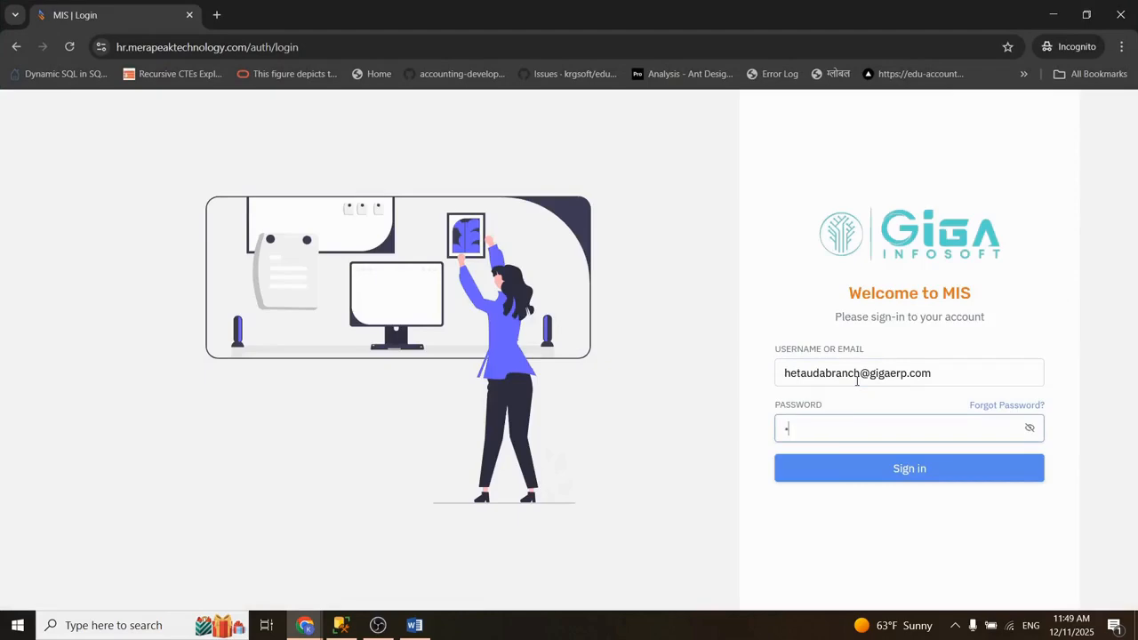
type("*******")
key("Return")
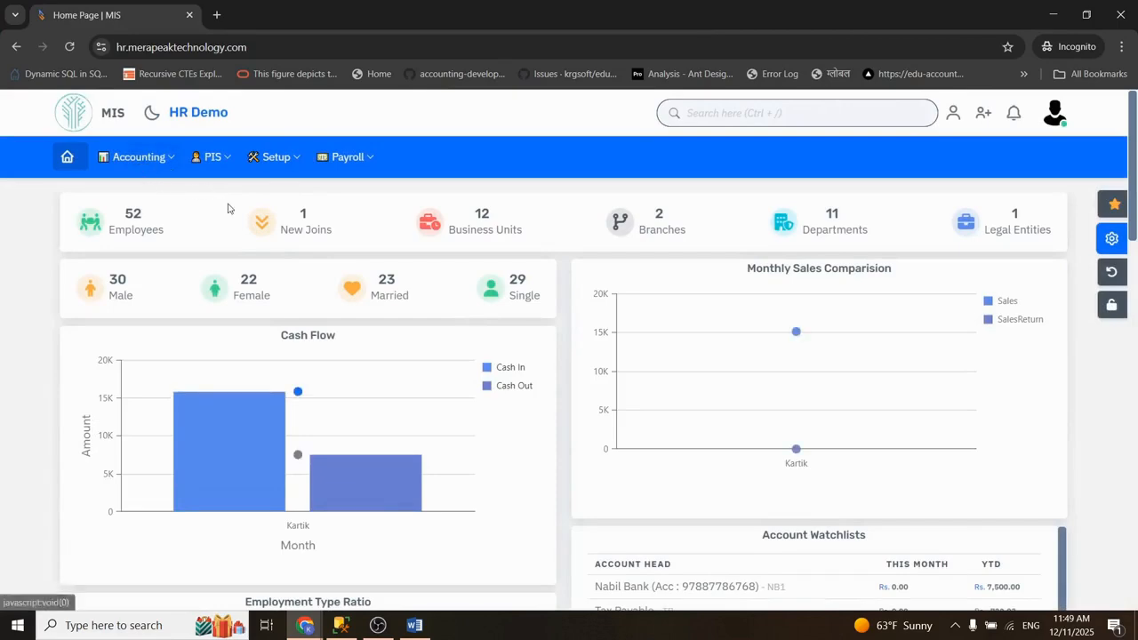
Step: Look over the Accounting, PIS, Setup and Payroll functions available to the Hetauda branch user
left_click(149, 160)
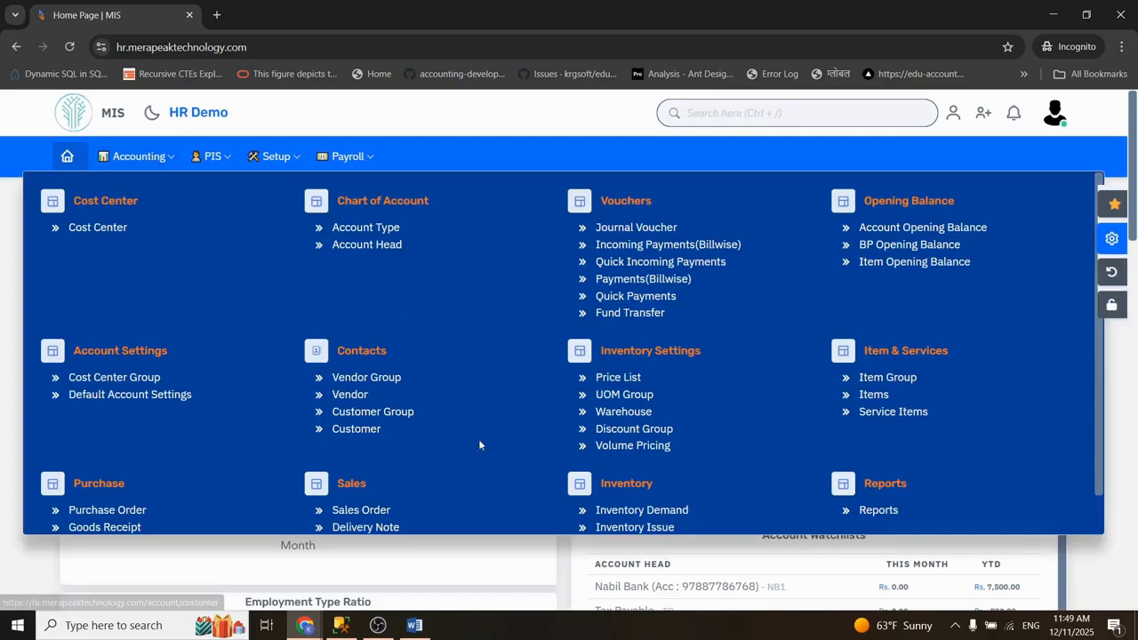
left_click(422, 566)
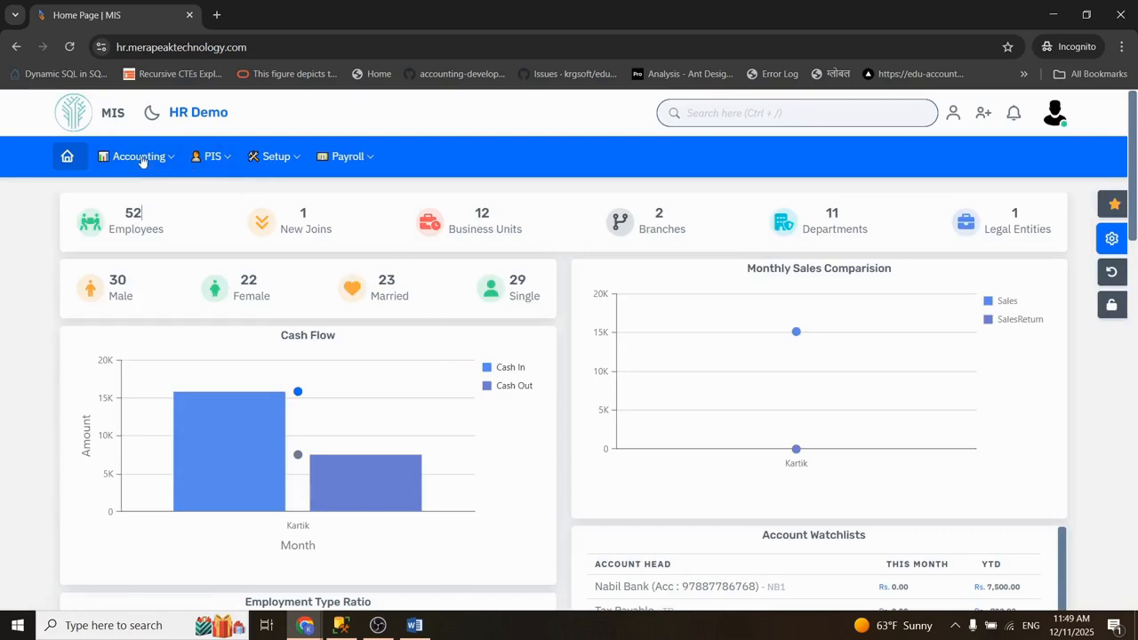
left_click(222, 158)
left_click(276, 158)
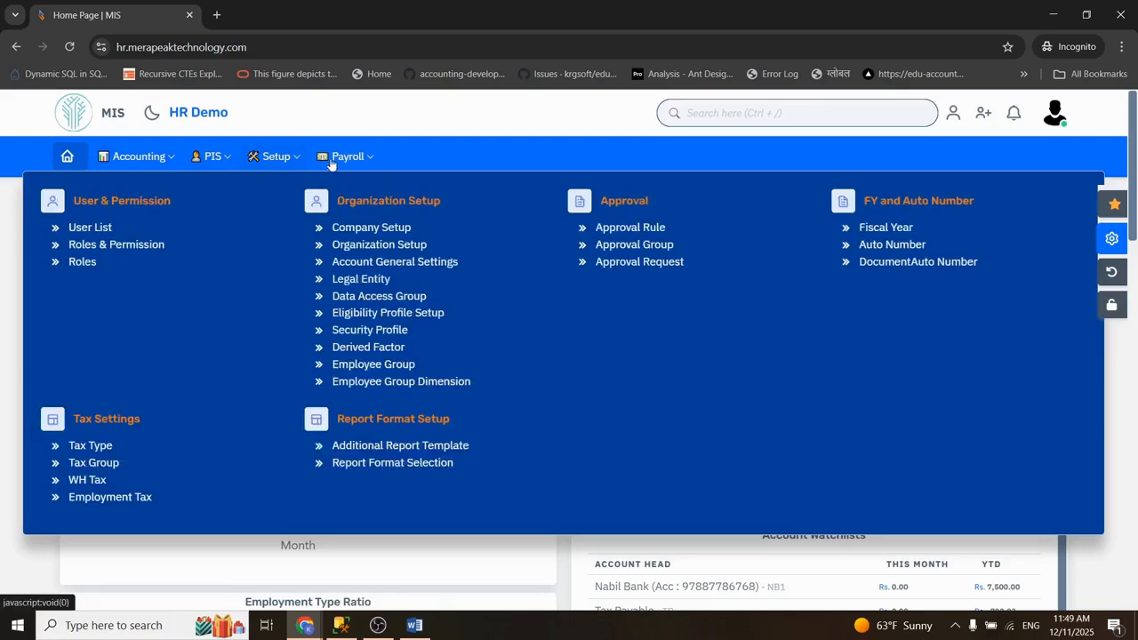
left_click(342, 160)
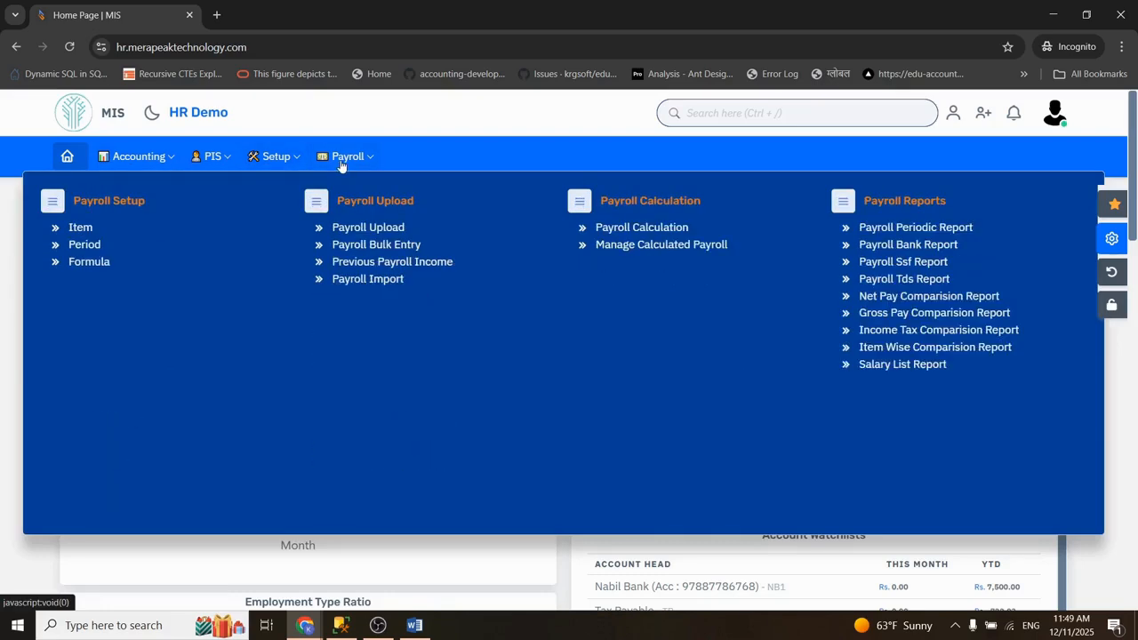
left_click(312, 565)
Step: Open the employee list as the Hetauda branch user and look through it in the BASIC_DETAILS view
left_click(217, 166)
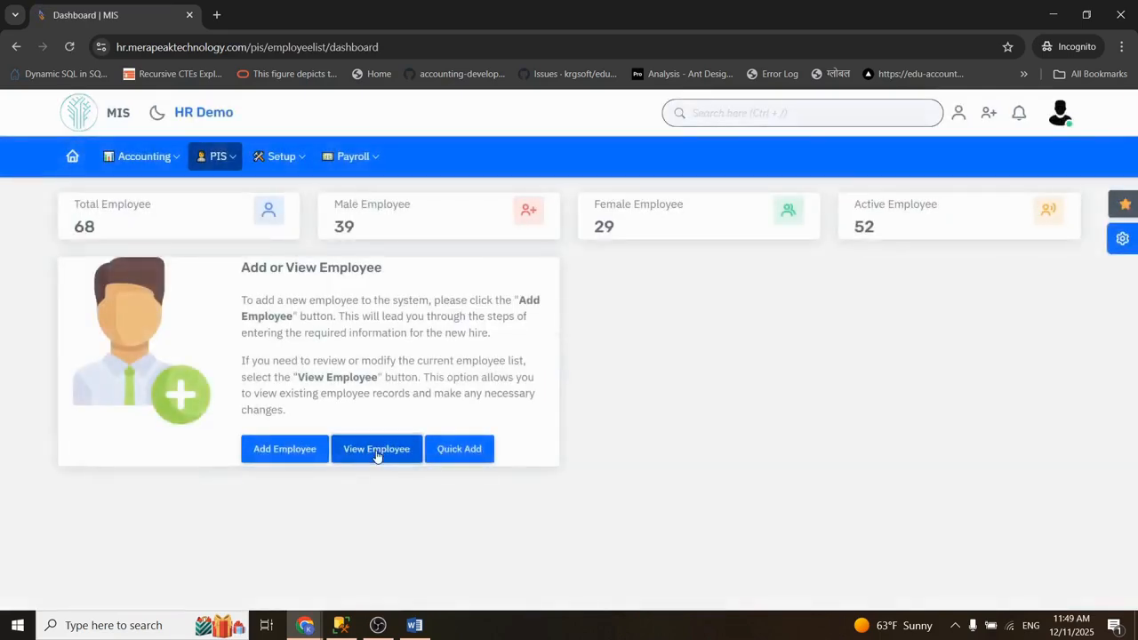
left_click(376, 449)
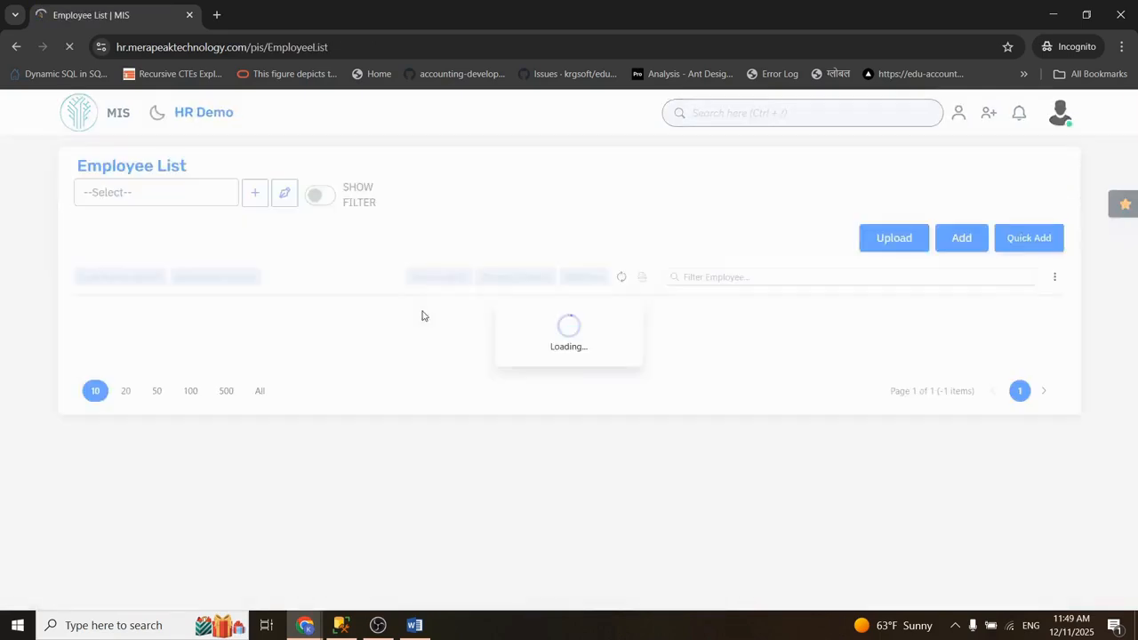
left_click(176, 247)
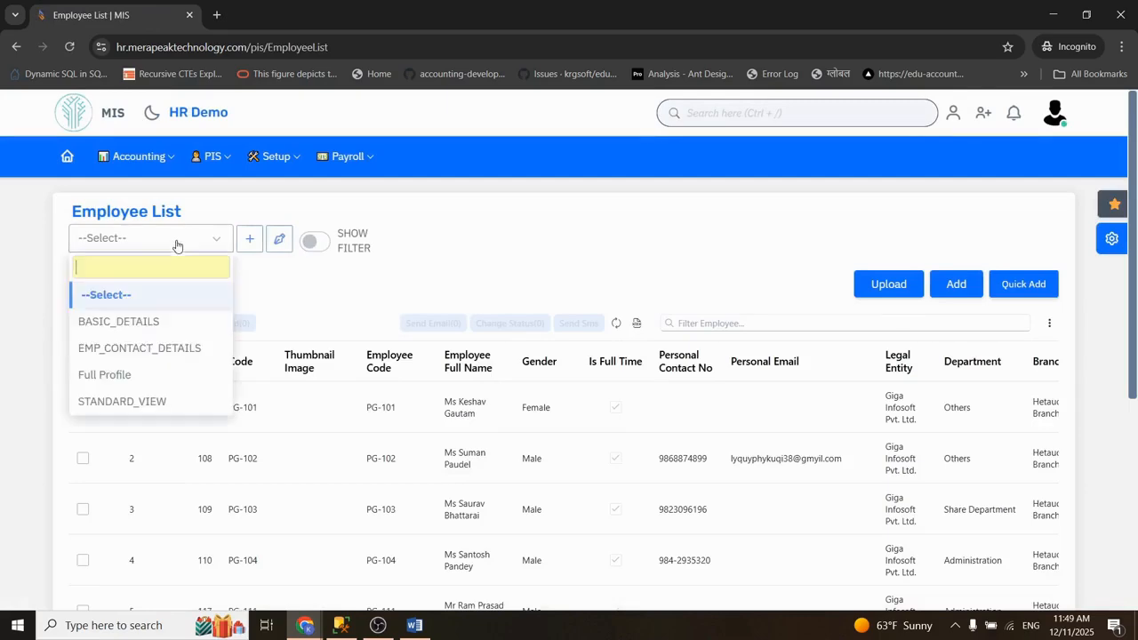
left_click(125, 322)
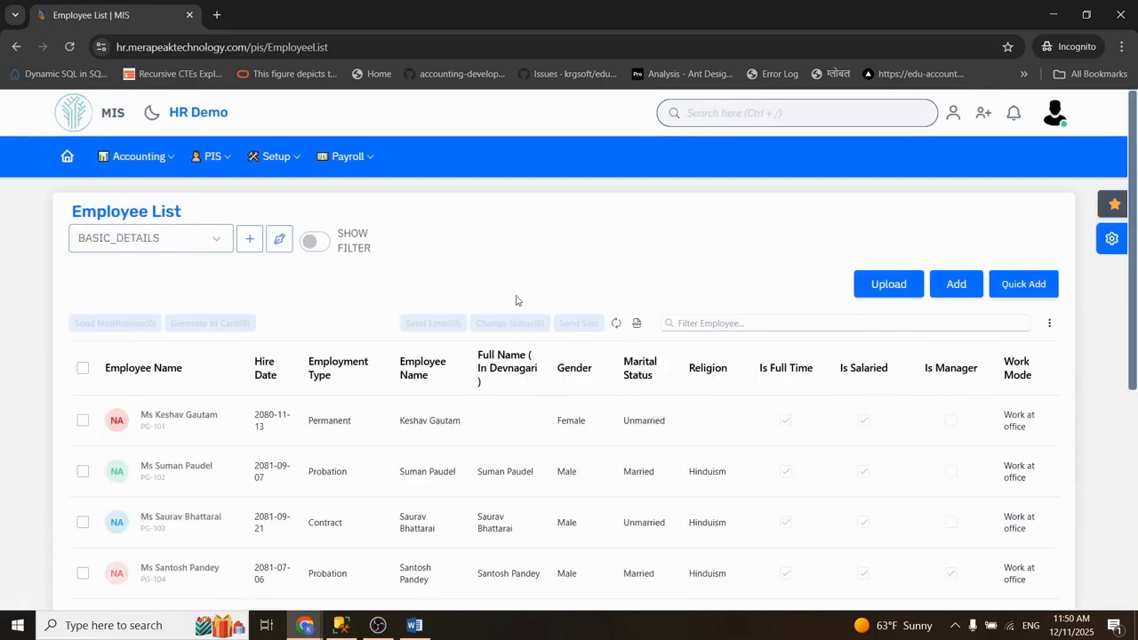
left_click_drag(1134, 282, 1135, 450)
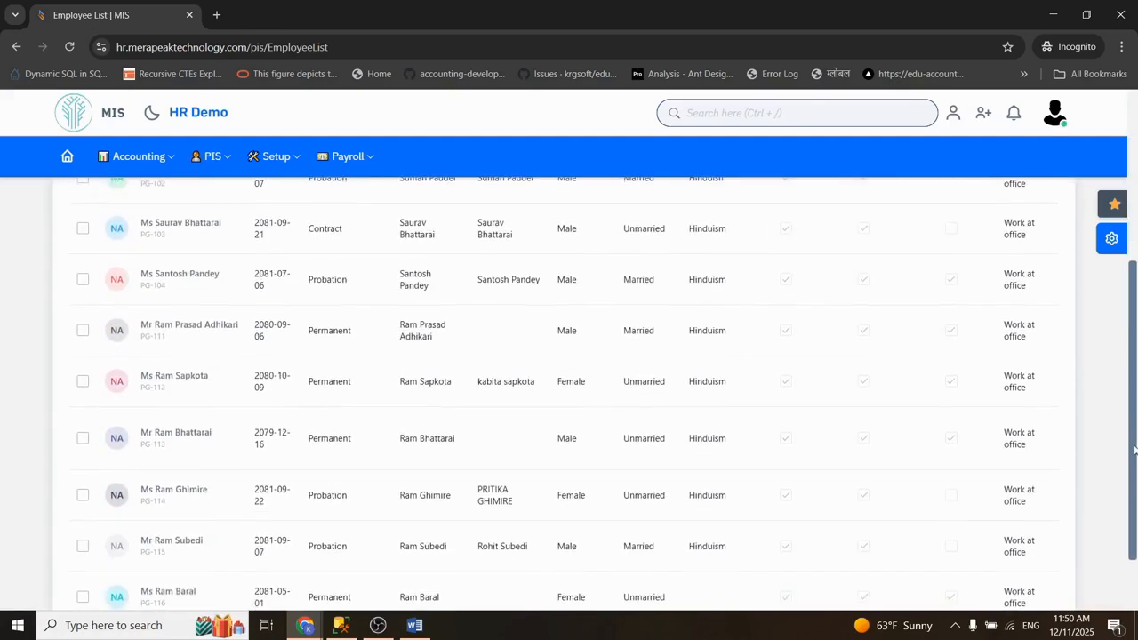
Step: Switch to the administrator's browser window and open the full PIS employee list
left_click(305, 625)
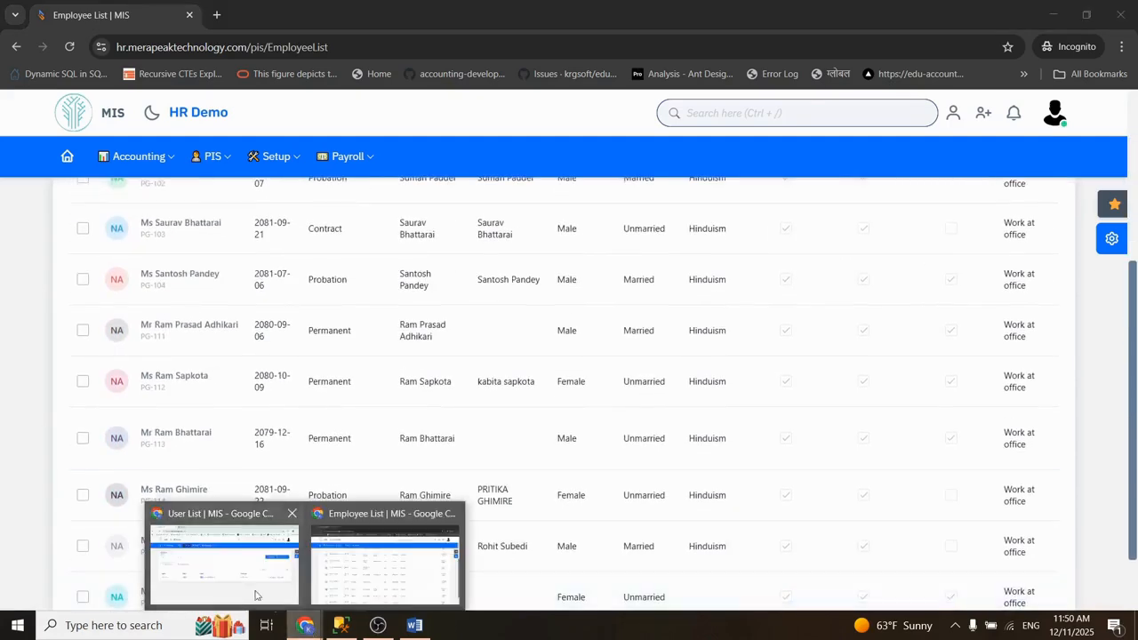
left_click(238, 581)
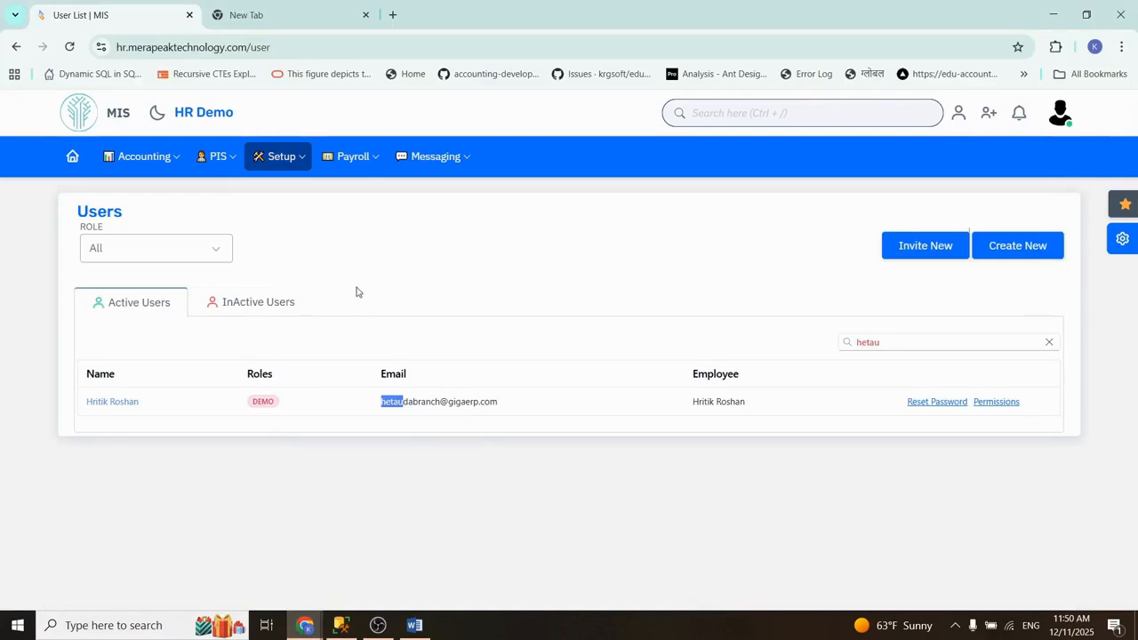
left_click(267, 158)
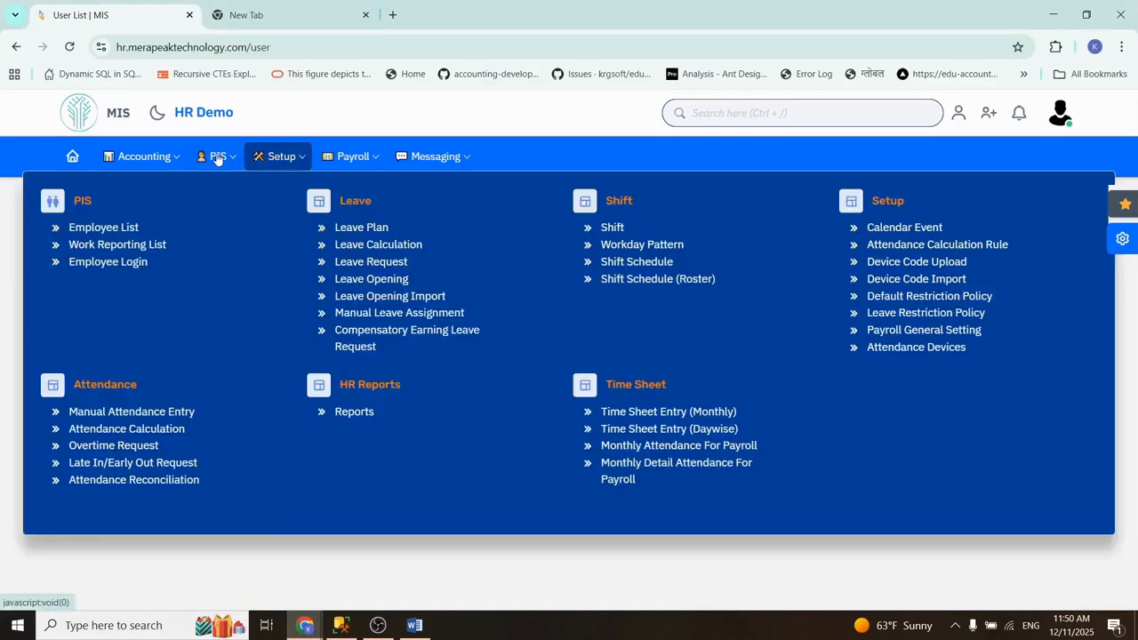
left_click(118, 232)
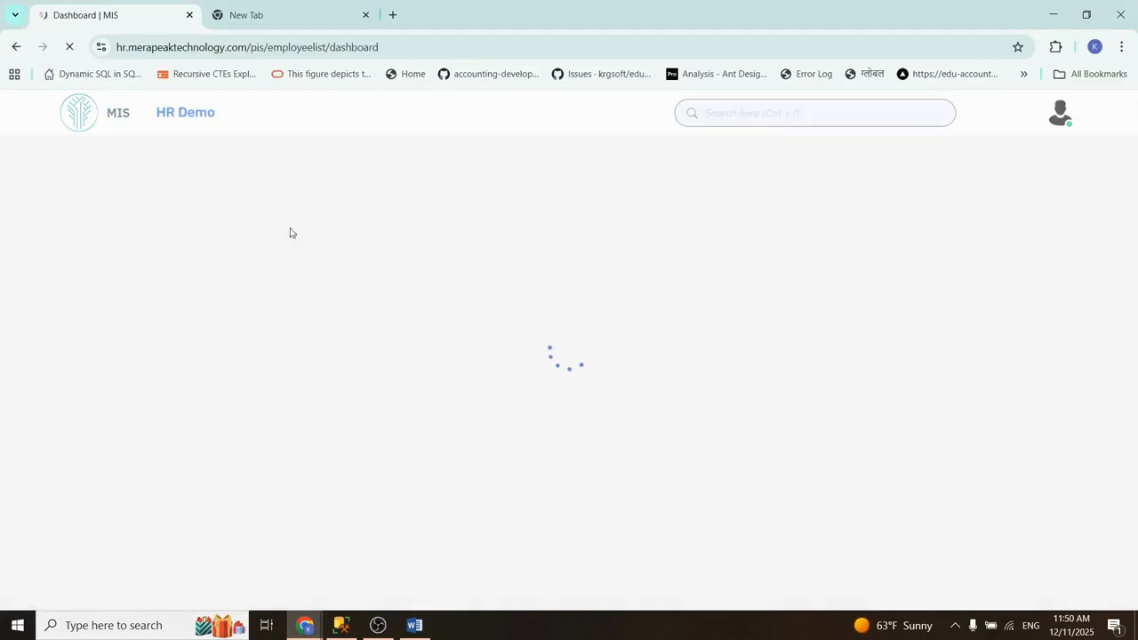
left_click(374, 449)
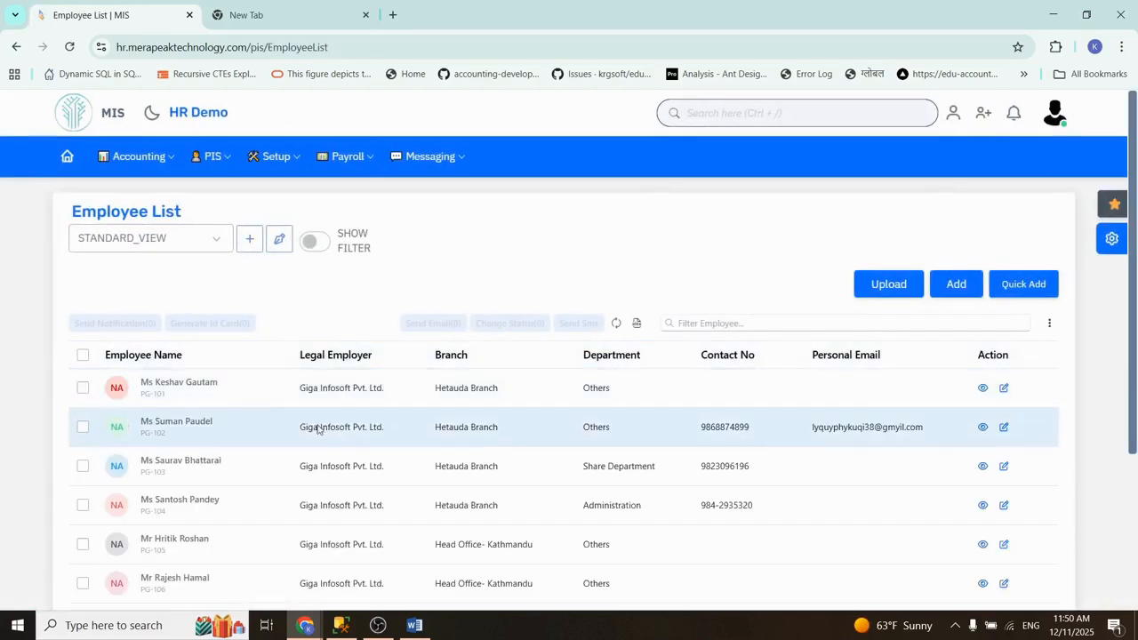
Step: Examine the branch of each employee and the item count in the administrator's employee list
left_click_drag(446, 387, 513, 389)
left_click_drag(450, 431, 496, 436)
left_click_drag(446, 469, 507, 472)
left_click_drag(454, 505, 502, 507)
left_click_drag(1135, 324, 1125, 488)
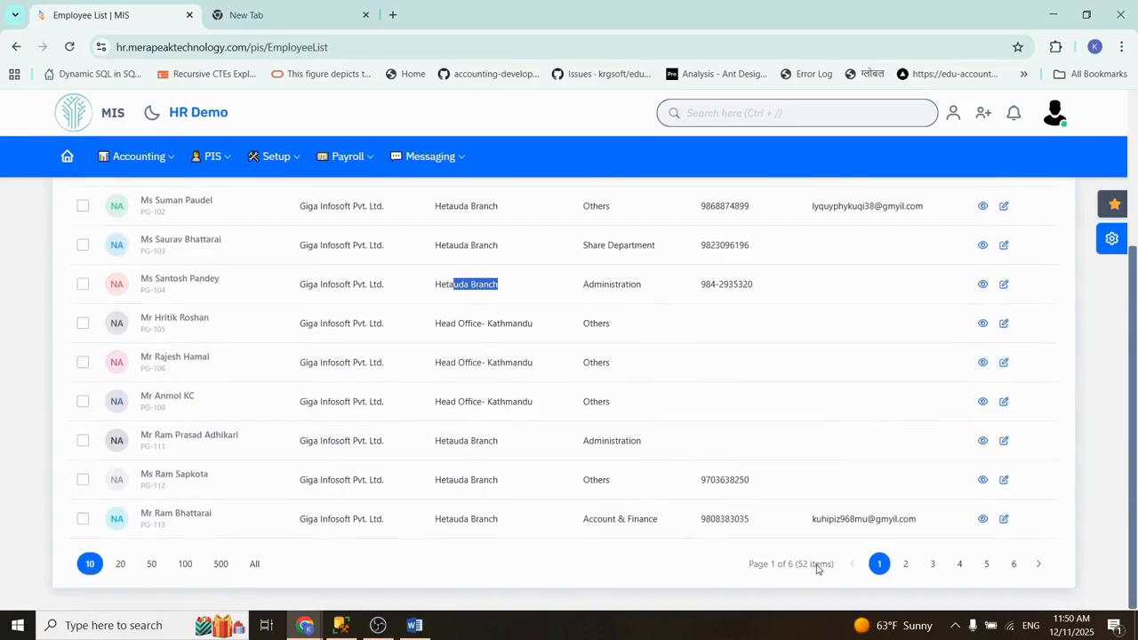
Step: In the incognito window, edit the column selection of the BASIC_DETAILS profile view and save the update
mouse_move(307, 627)
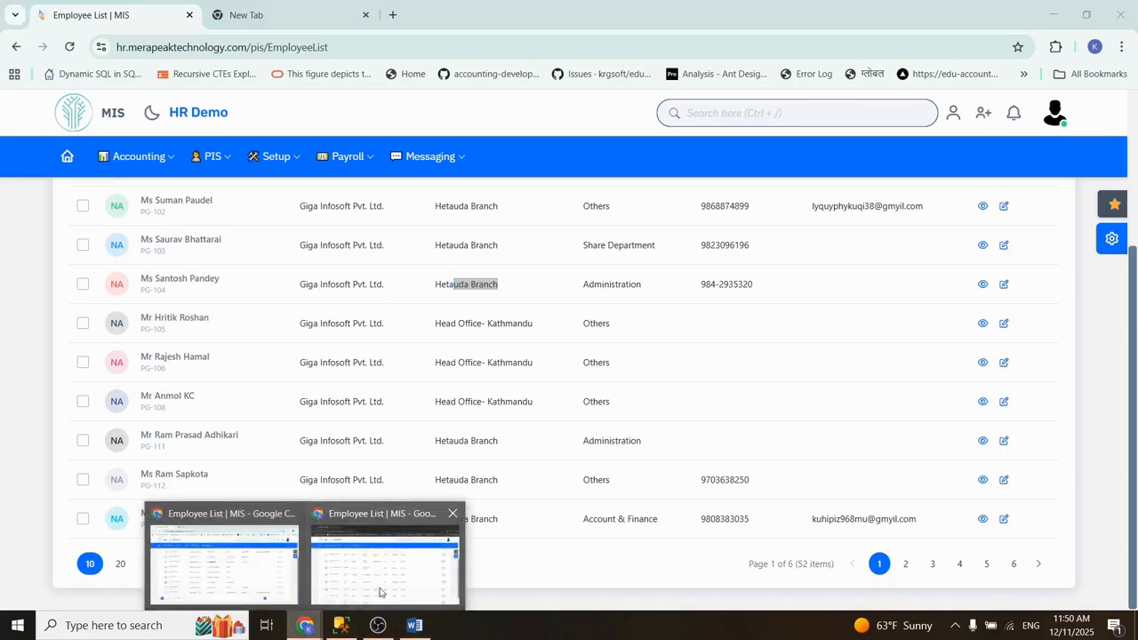
left_click(382, 587)
scroll(1103, 396, "up", 3)
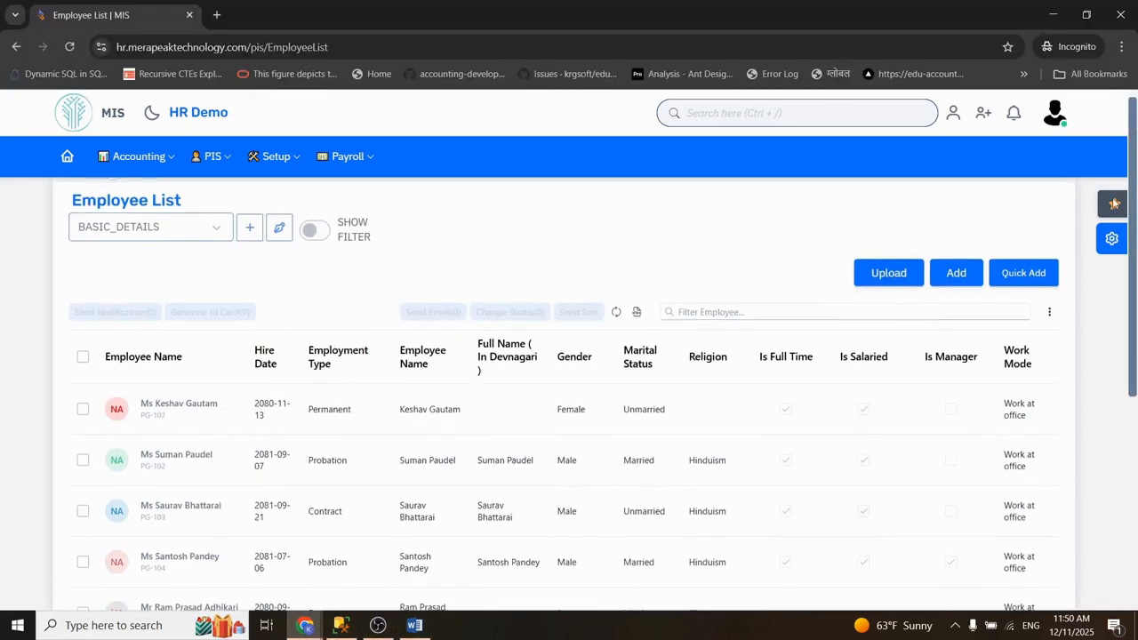
left_click(280, 228)
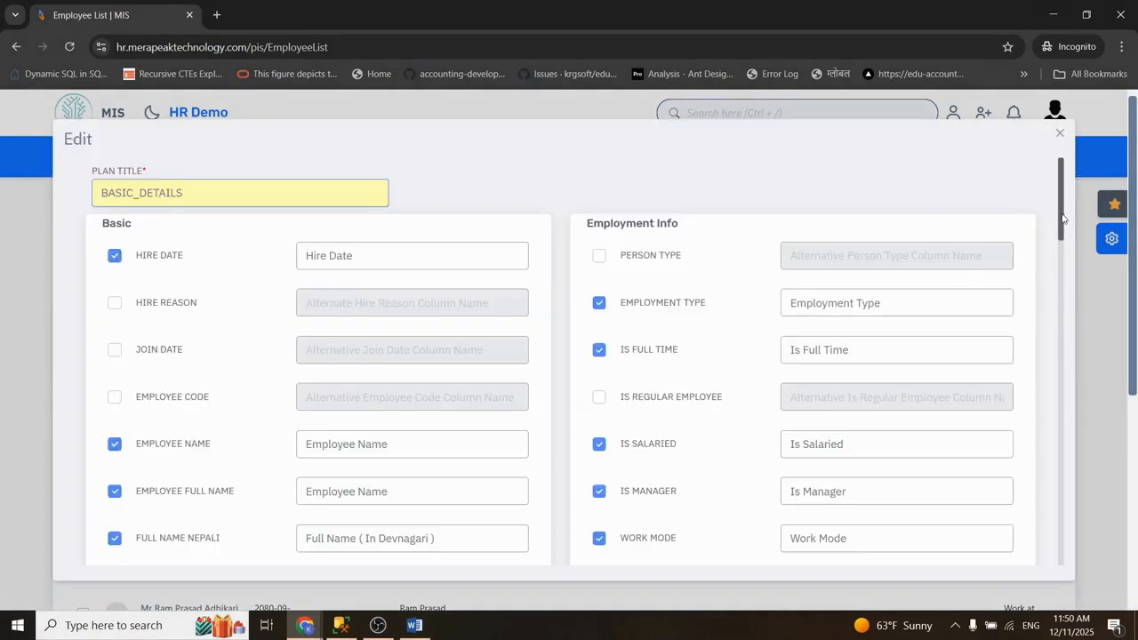
left_click_drag(1062, 218, 1060, 534)
left_click(600, 258)
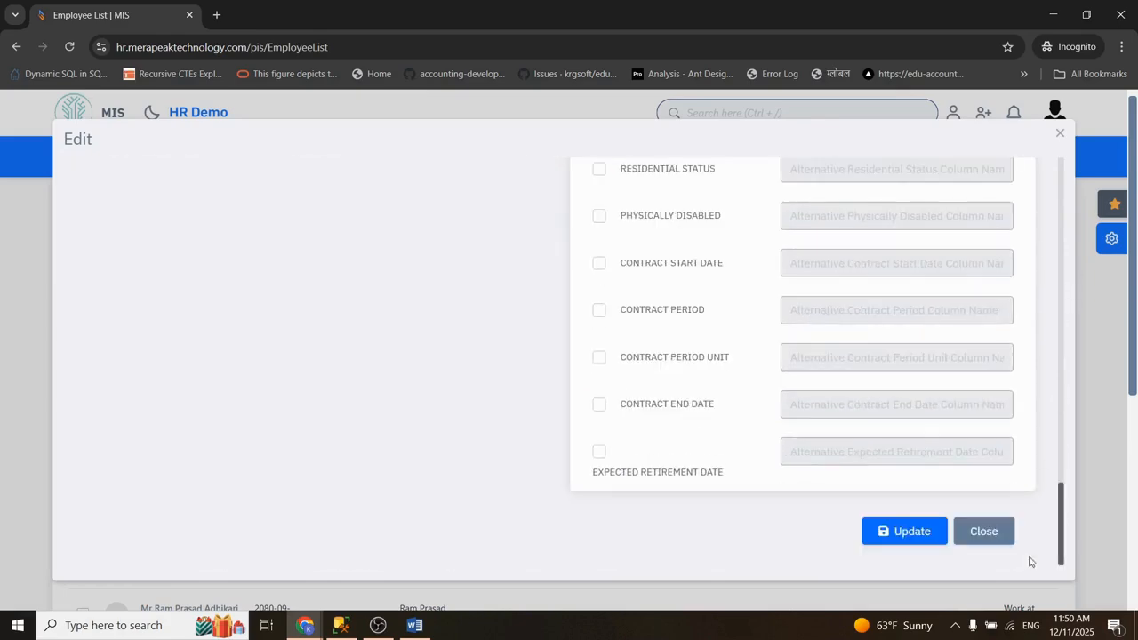
left_click(902, 532)
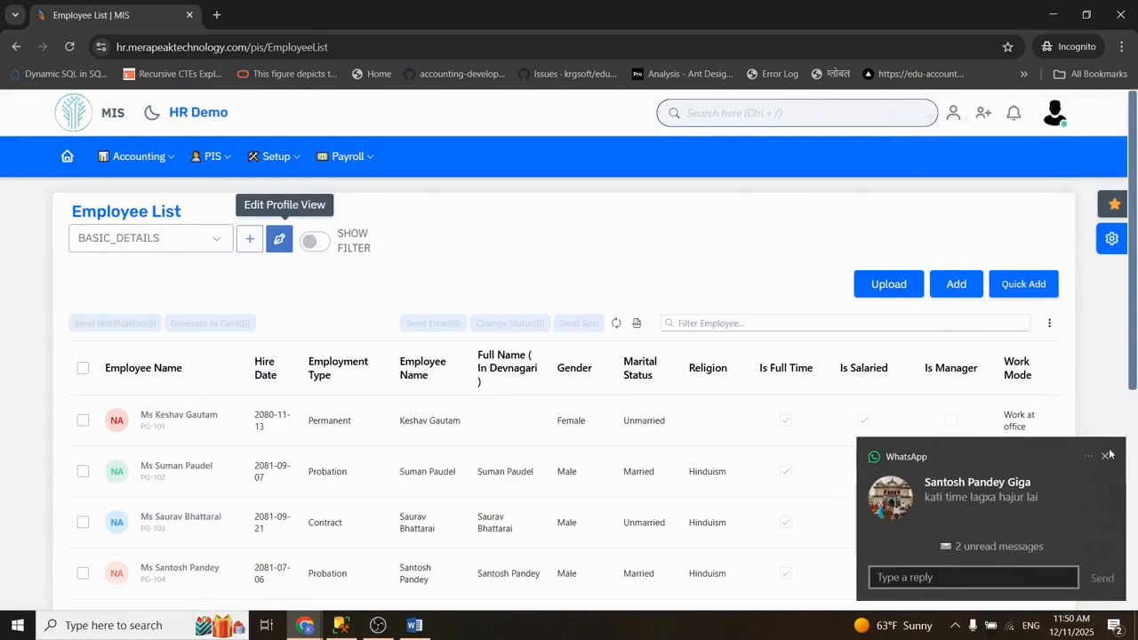
Step: Dismiss the message notification and look through all rows and columns of the BASIC_DETAILS employee list
left_click(1107, 455)
scroll(1135, 334, "down", 1)
left_click_drag(1136, 335, 1136, 345)
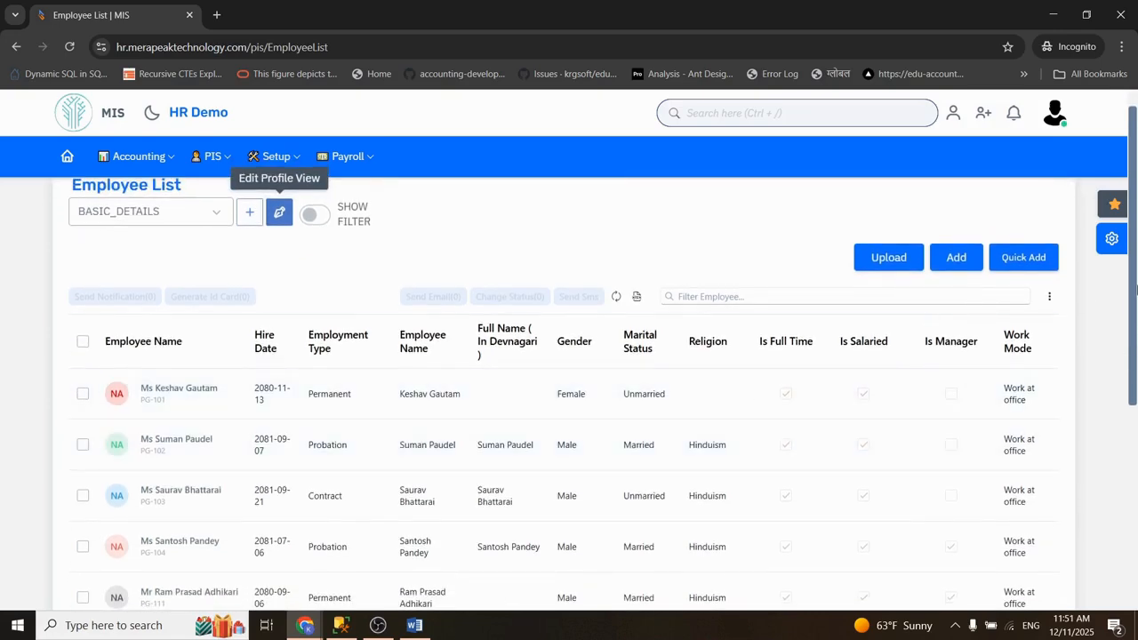
scroll(711, 454, "down", 3)
left_click_drag(1136, 385, 1123, 496)
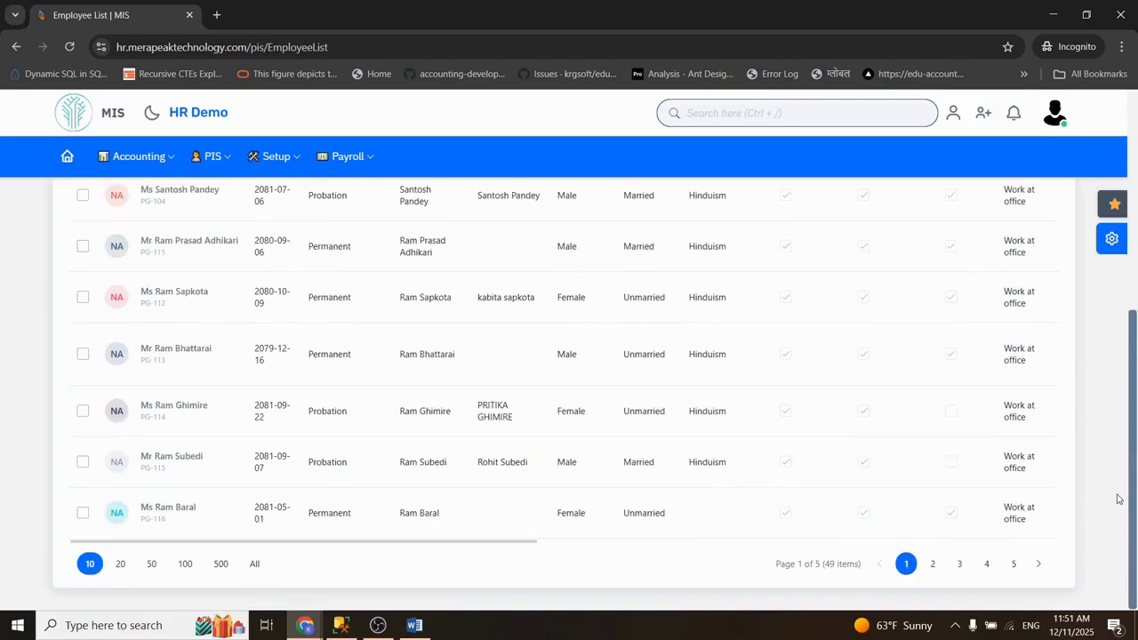
left_click_drag(521, 541, 1107, 526)
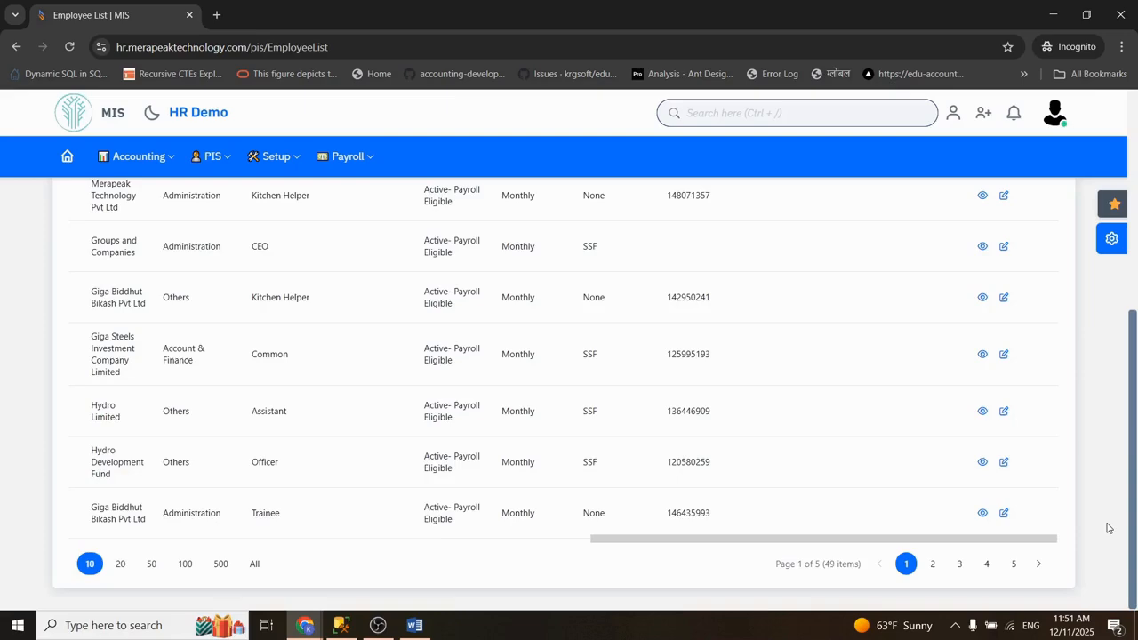
left_click_drag(1137, 436, 1134, 216)
Step: Display the employee list in the EMP_CONTACT_DETAILS view, and after that in STANDARD_VIEW
left_click(188, 234)
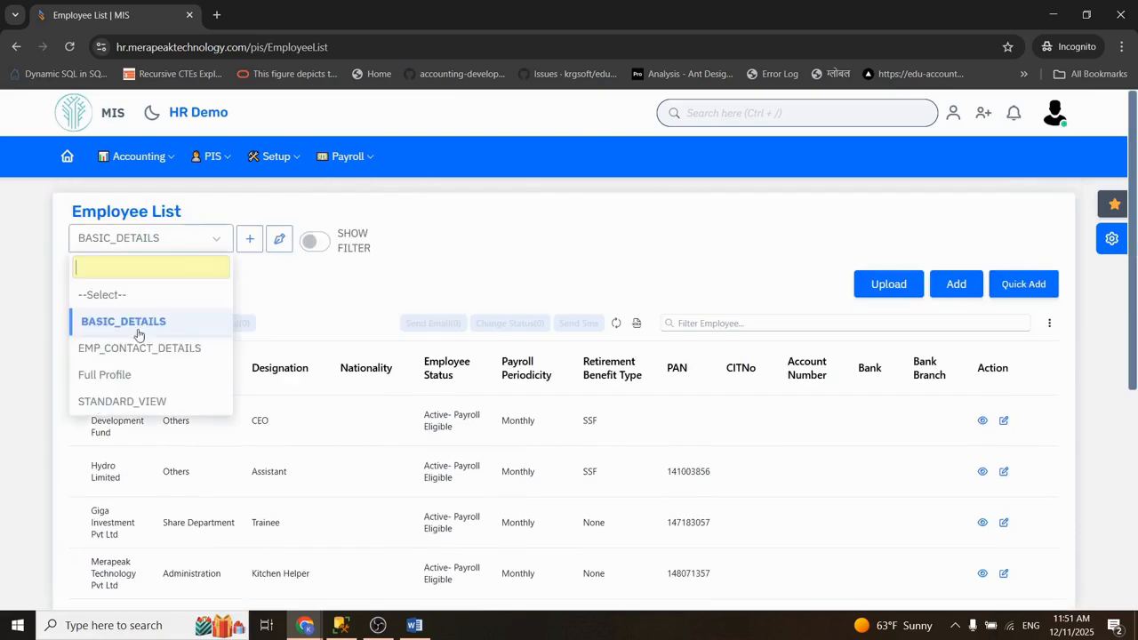
left_click(133, 351)
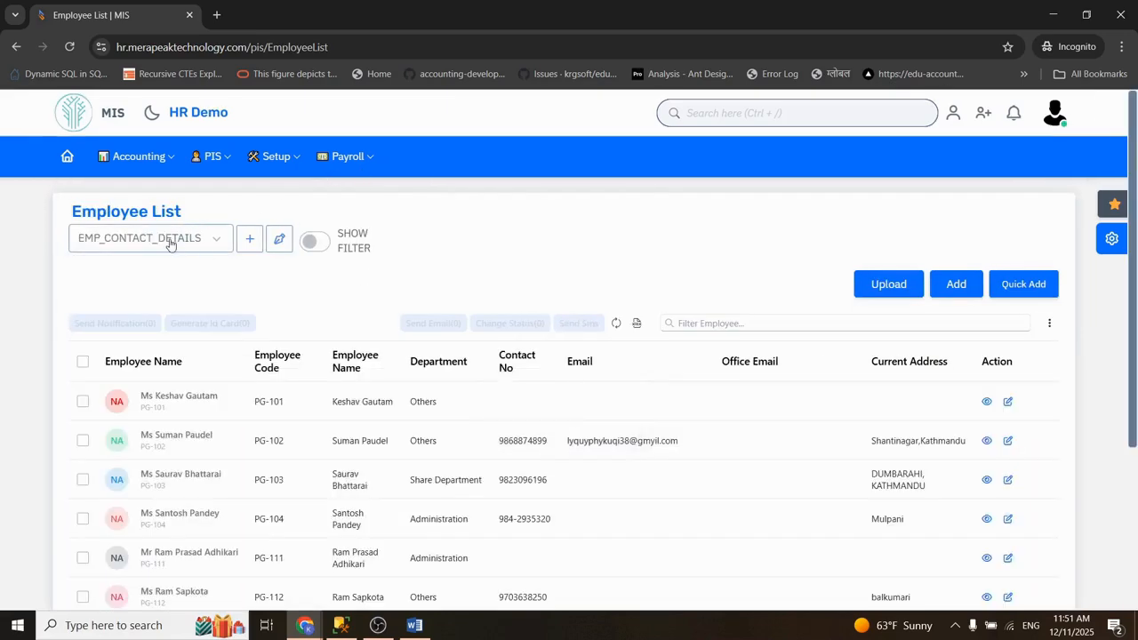
left_click(155, 238)
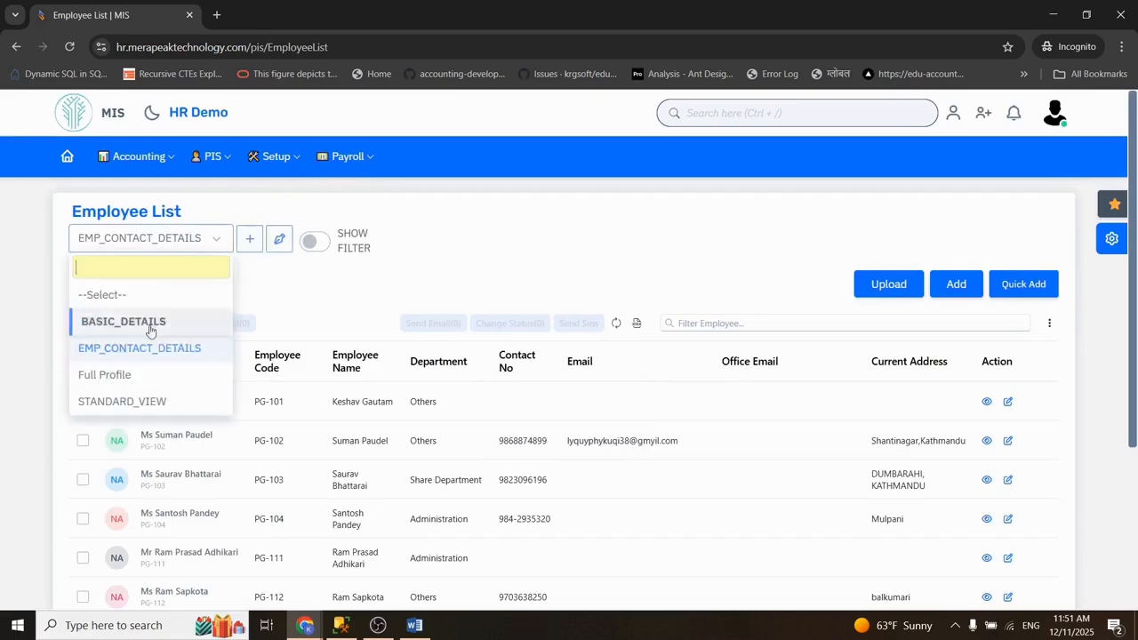
left_click(97, 399)
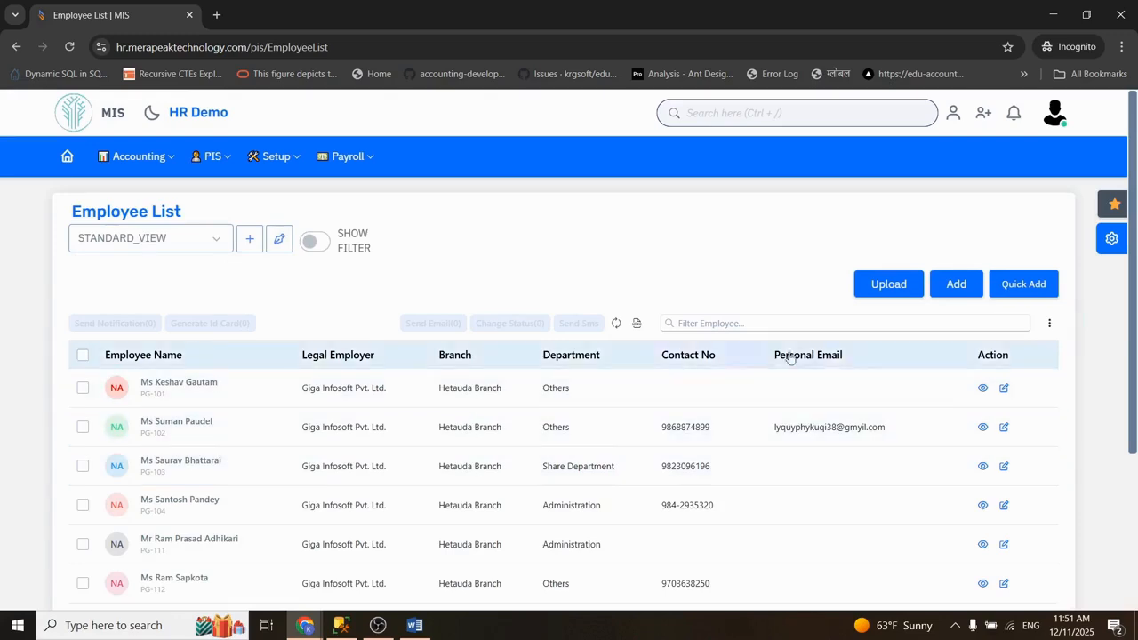
Step: Check the branch of the employees listed on pages 1 to 5 of the Hetauda branch user's list
left_click_drag(1134, 291, 1136, 302)
scroll(1135, 437, "down", 1)
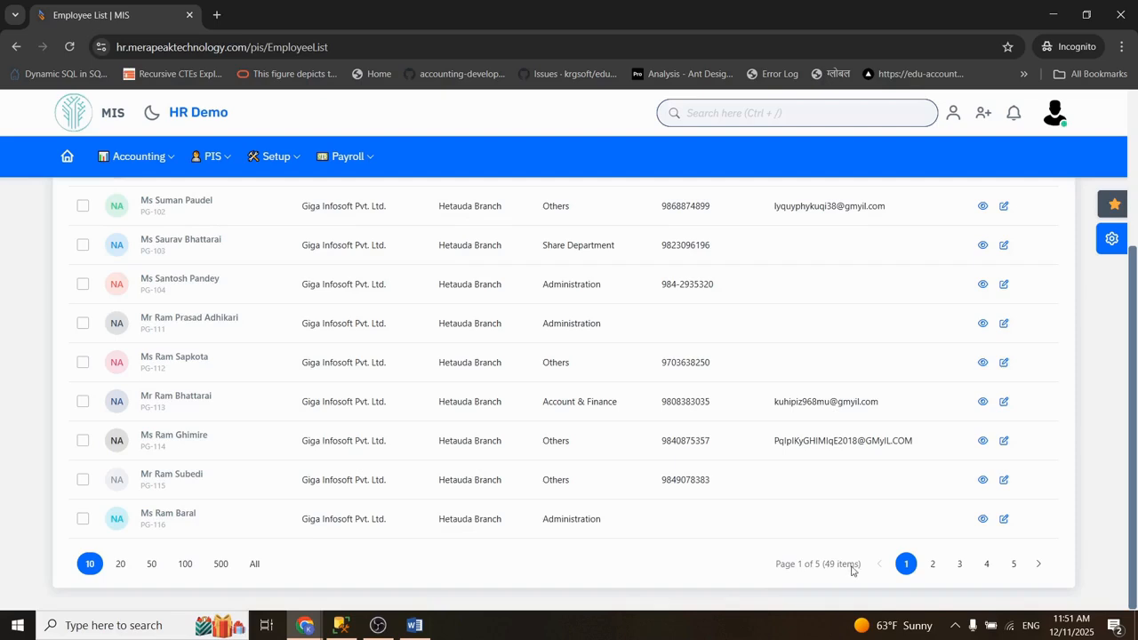
left_click(932, 563)
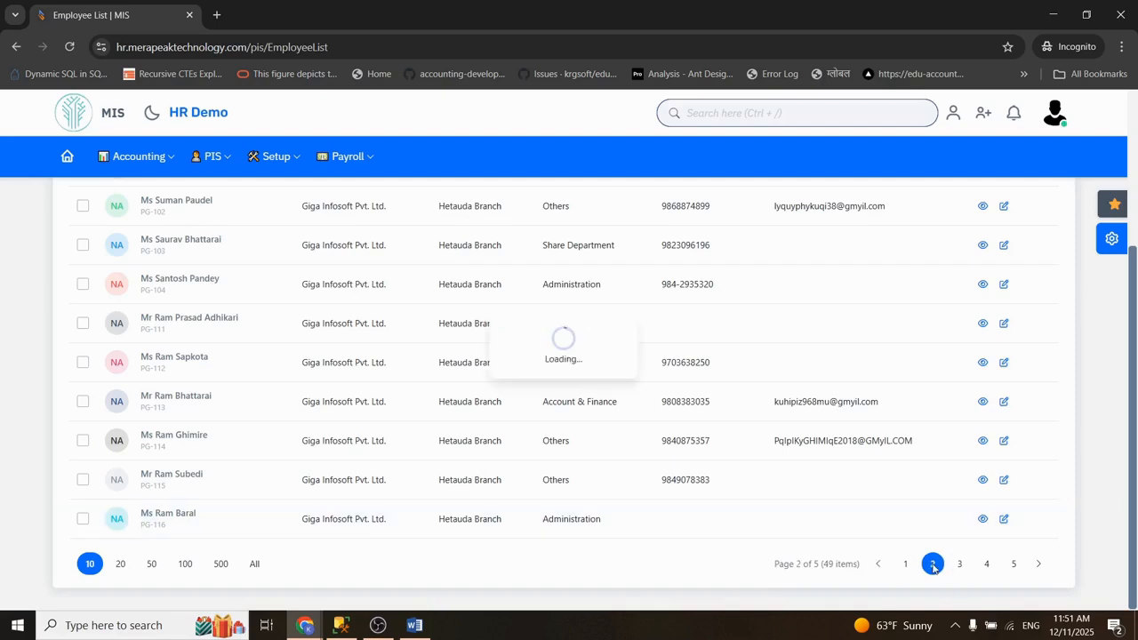
left_click(960, 564)
left_click(988, 563)
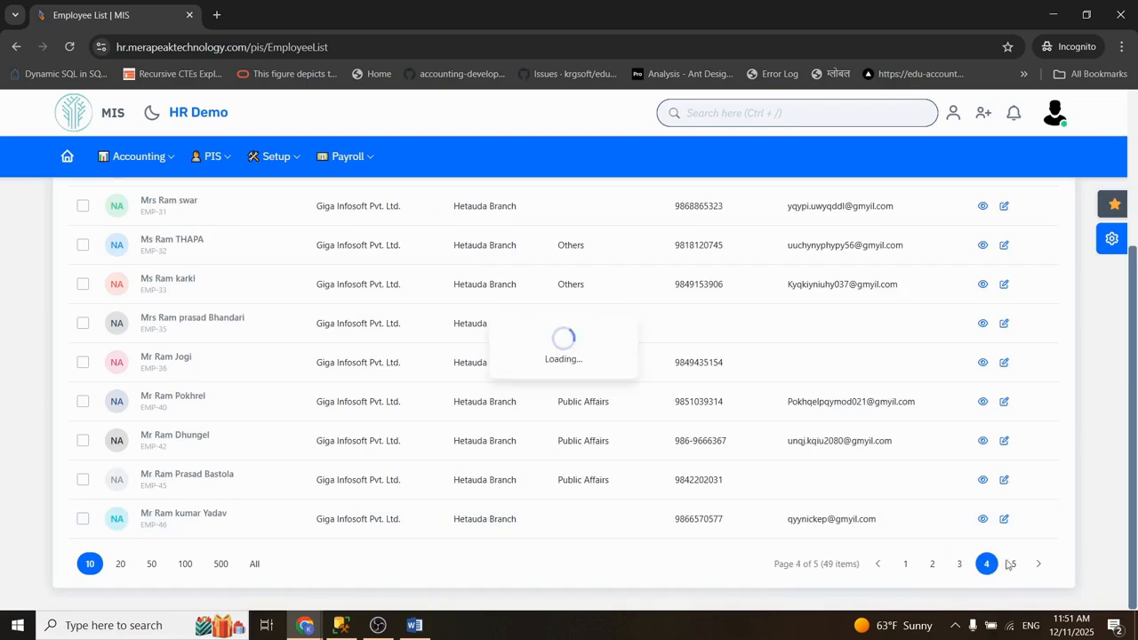
left_click(1014, 564)
Step: Switch back to the administrator's window and highlight the Head Office- Kathmandu employees for comparison
mouse_move(318, 633)
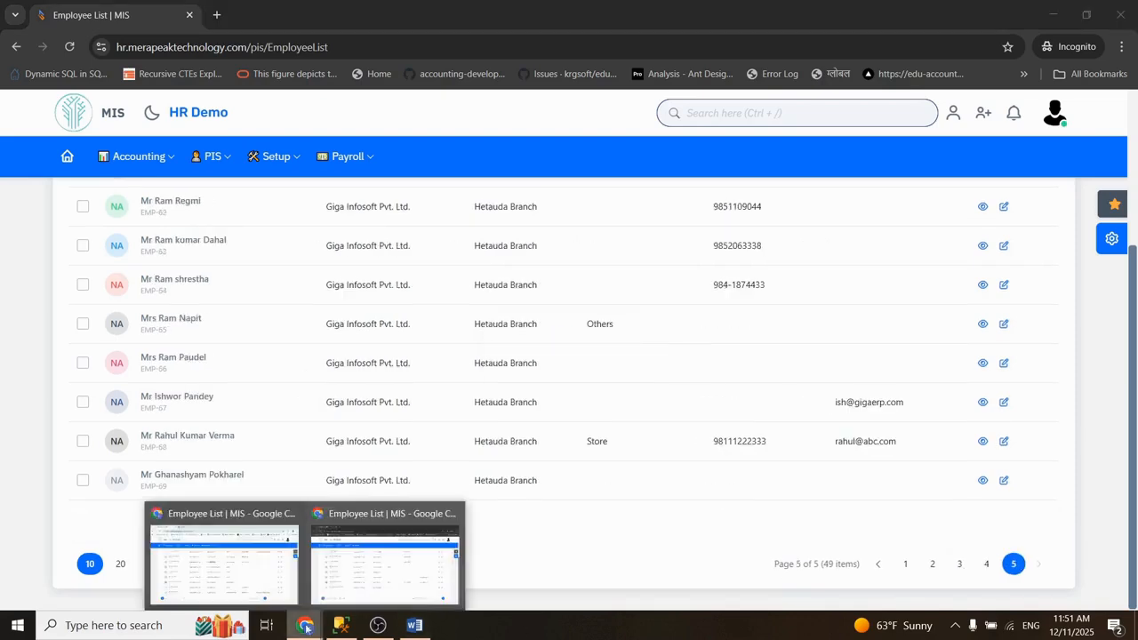
left_click(230, 582)
left_click_drag(434, 324, 284, 333)
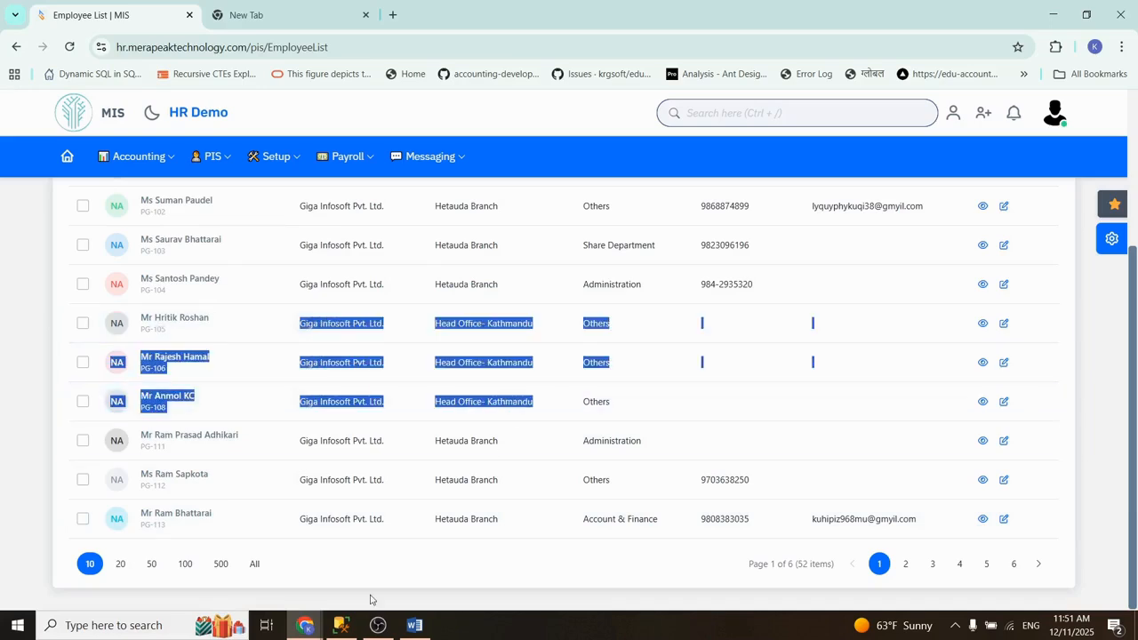
left_click(308, 626)
left_click(222, 570)
Step: Start a new security profile in the organization setup and name it Head Office Kathmandu
left_click_drag(1130, 357, 1115, 123)
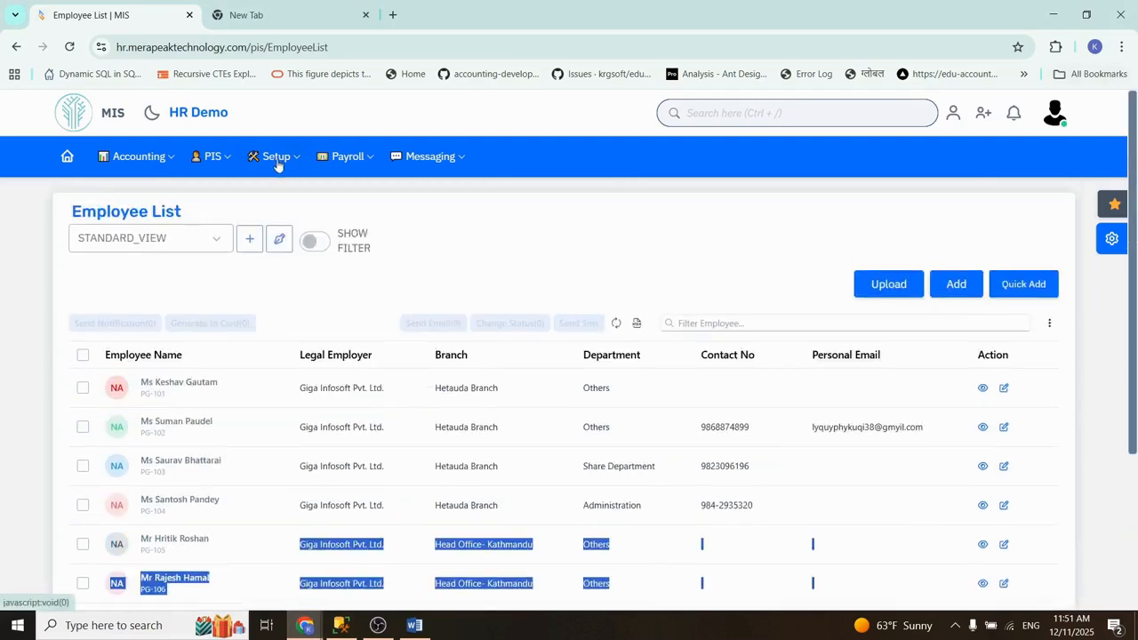
left_click(278, 157)
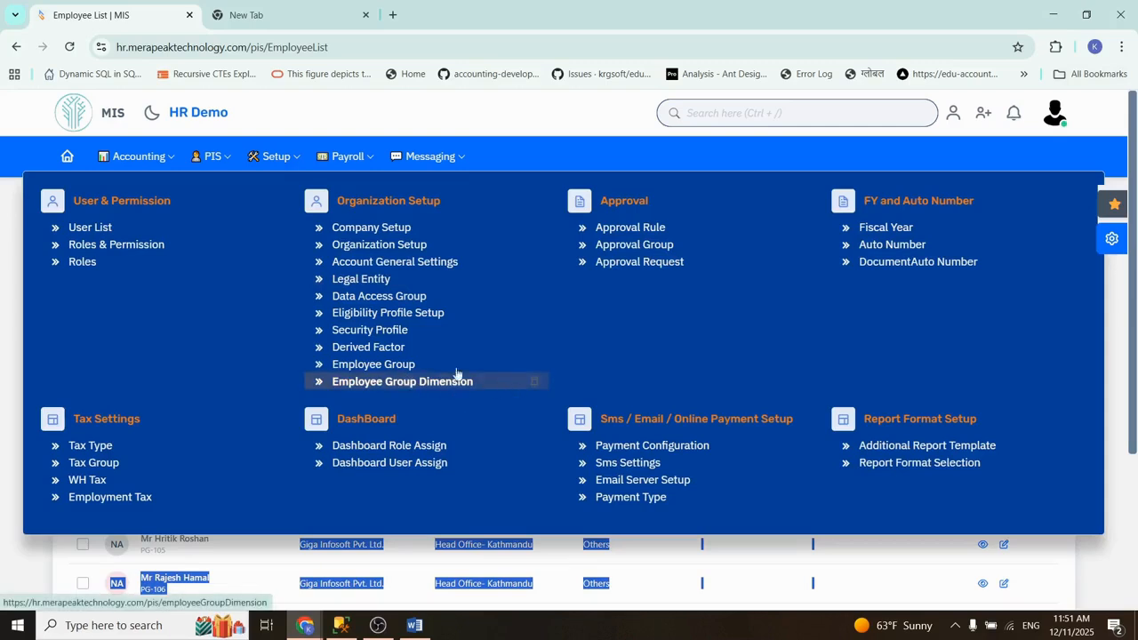
left_click(381, 331)
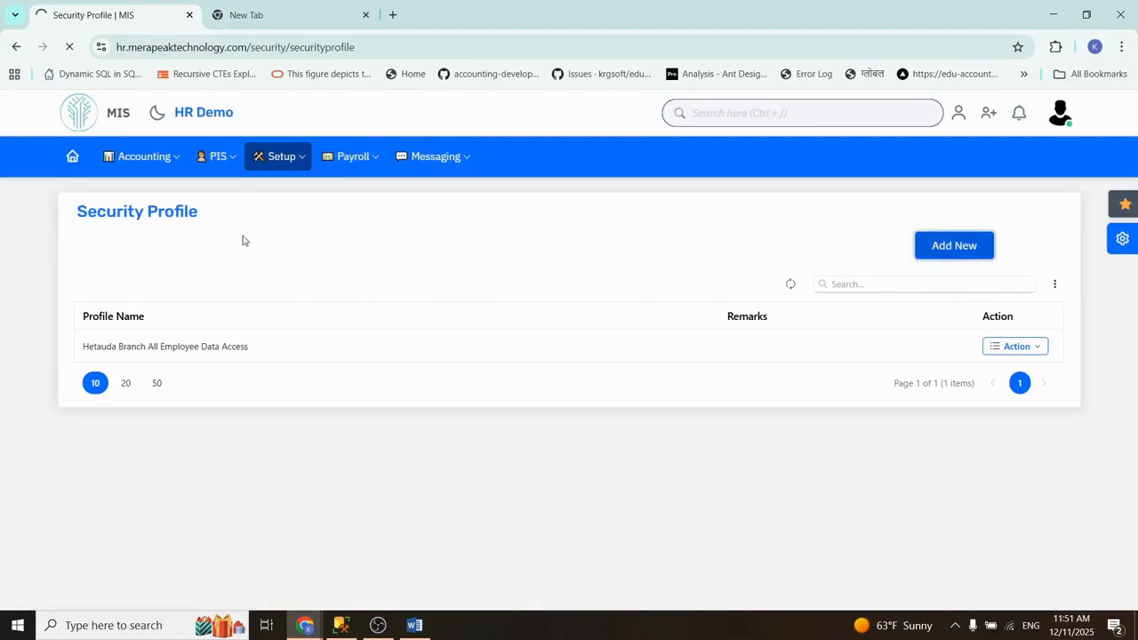
left_click(198, 285)
type("Head Office Kathmandu")
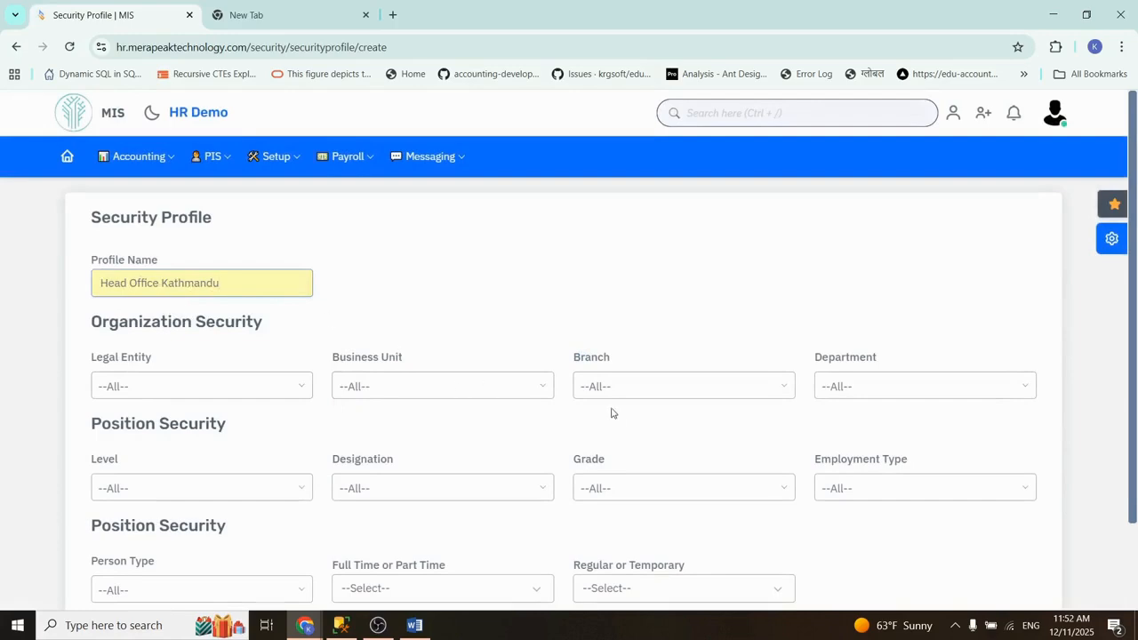
Step: Limit the new security profile to the Head Office- Kathmandu branch and save it
left_click(610, 393)
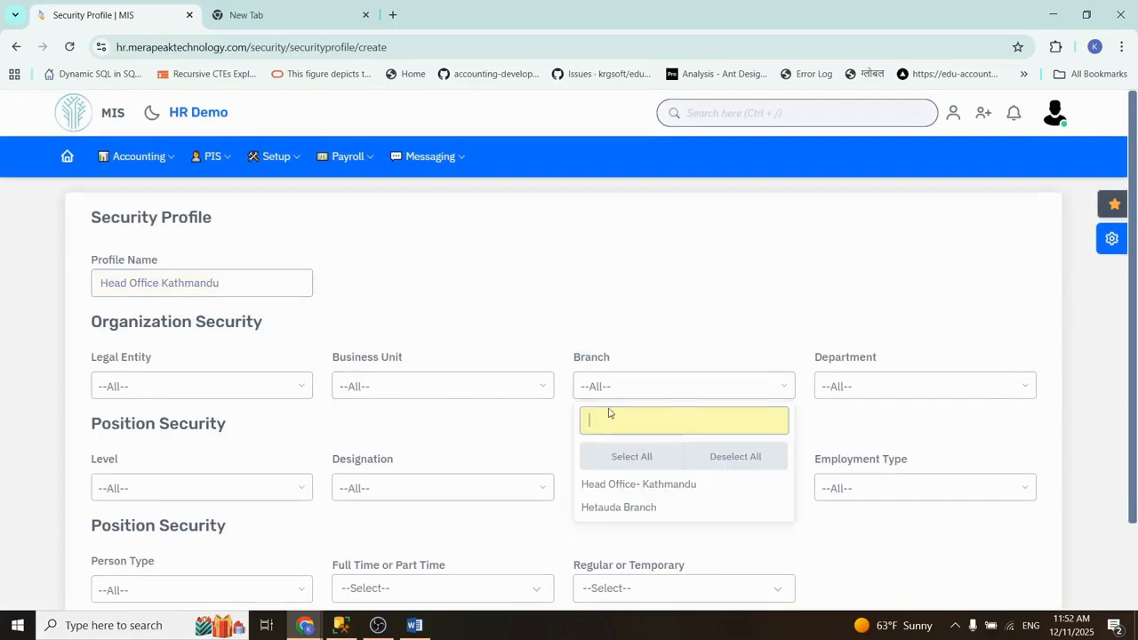
left_click(615, 485)
left_click(721, 272)
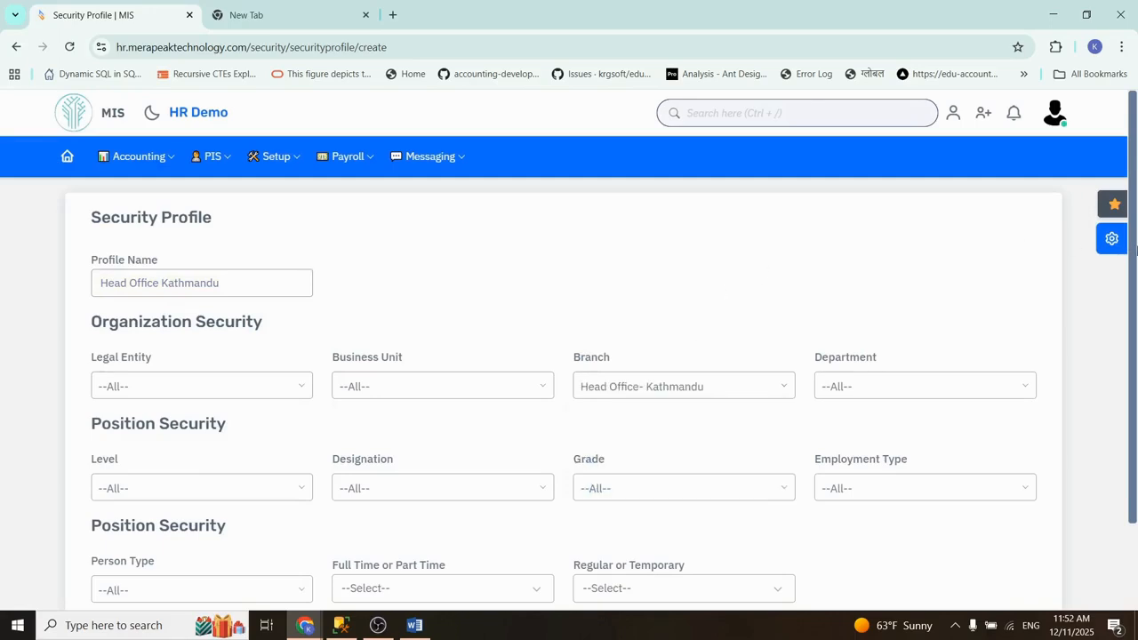
left_click_drag(1136, 251, 1122, 551)
left_click(900, 536)
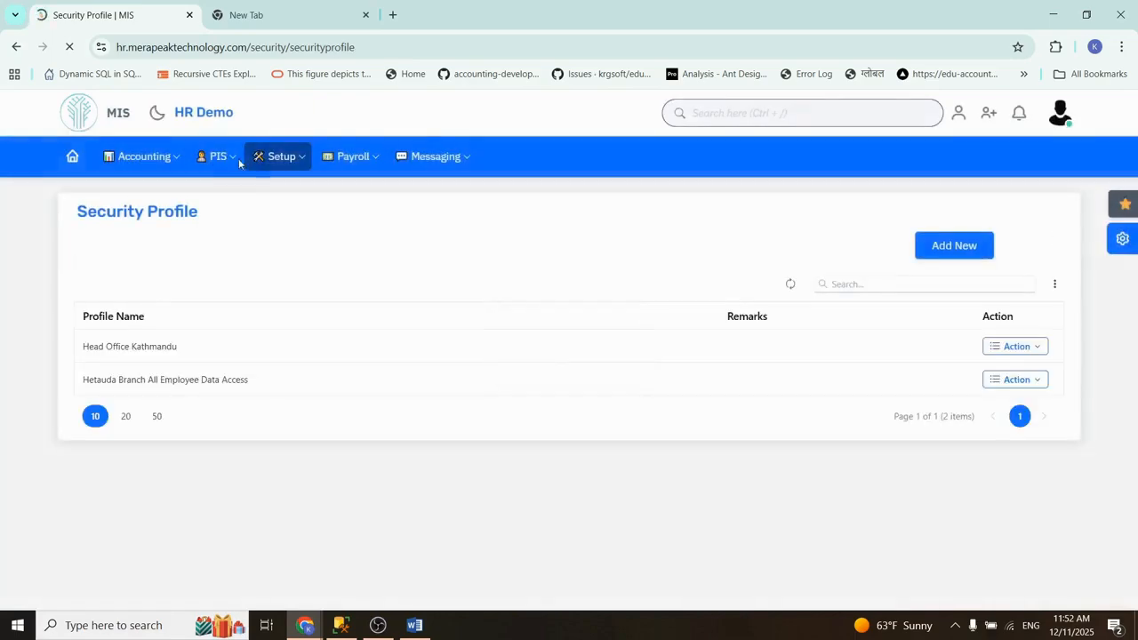
Step: Open the user list in the setup area and search the active users for "hetaud"
left_click(272, 158)
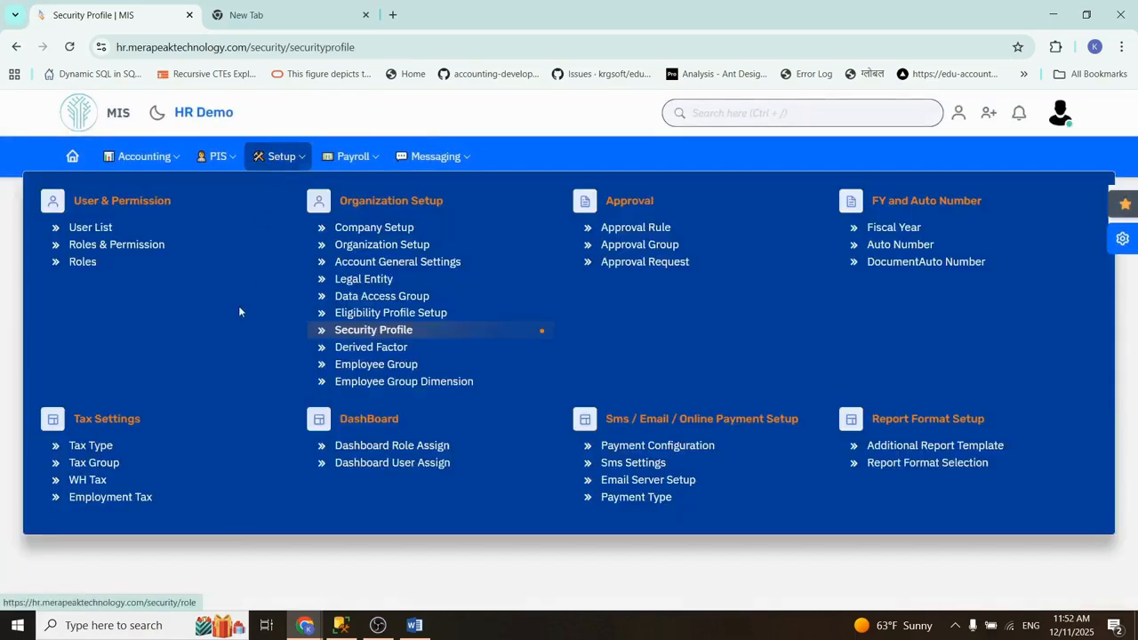
left_click(92, 230)
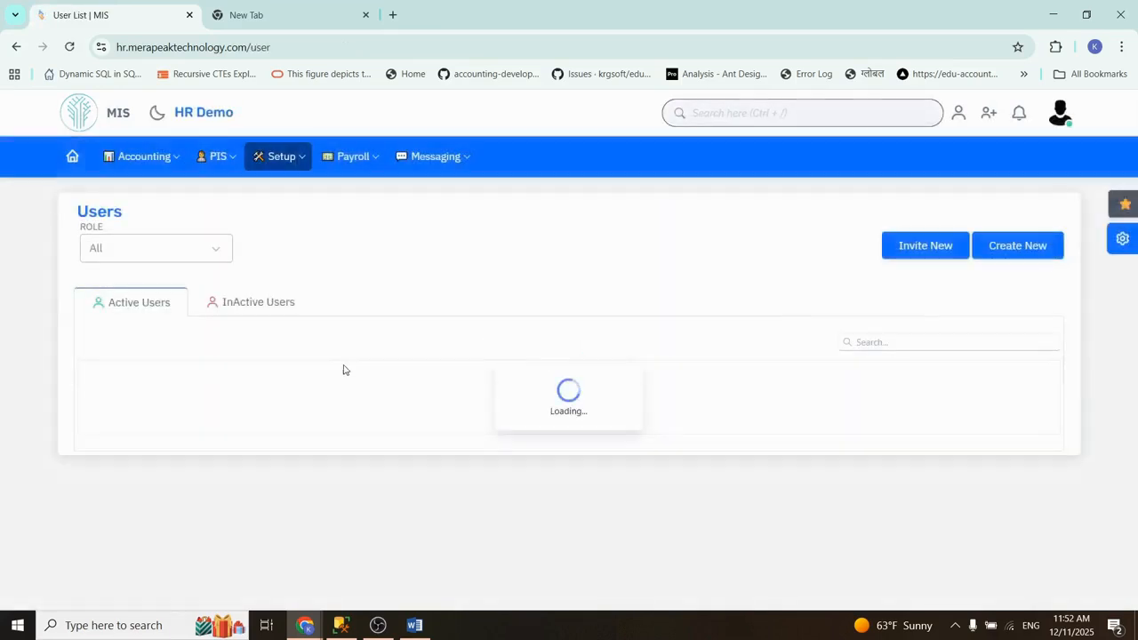
left_click(902, 341)
type("hetaud")
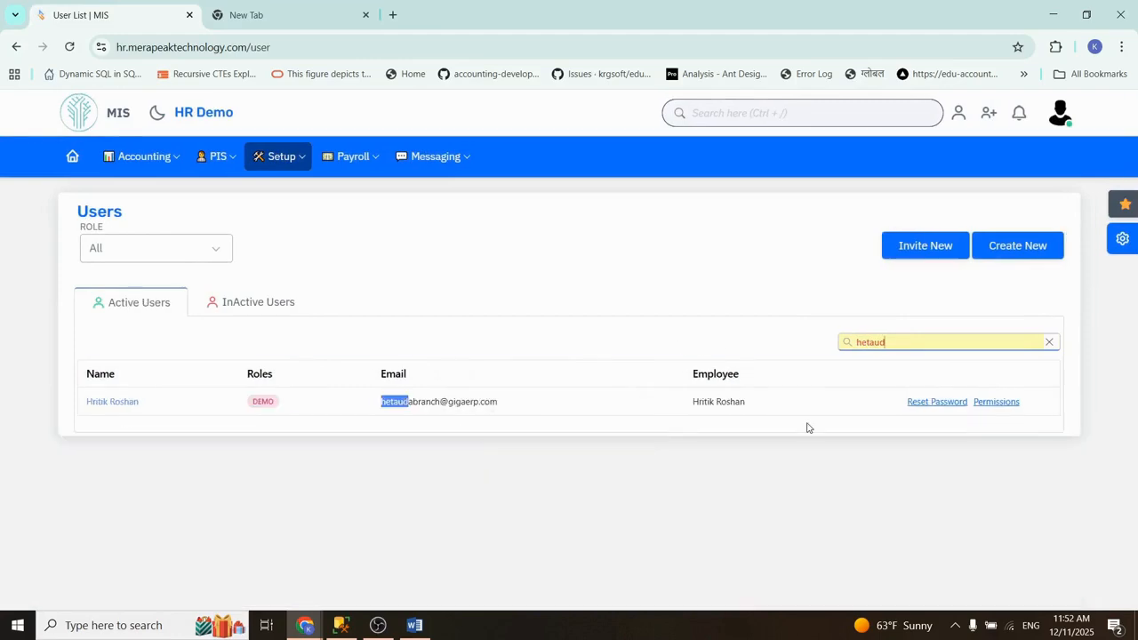
Step: Assign the Head Office Kathmandu security profile to the Hetauda branch user, save the update and dismiss the chat notification
left_click(113, 402)
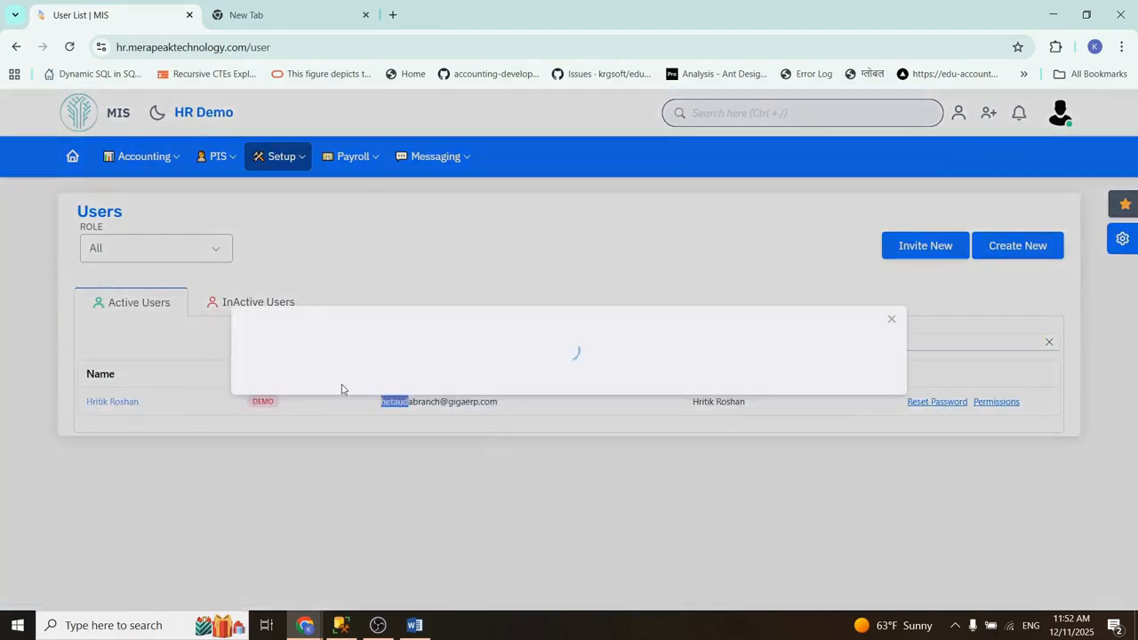
left_click(379, 419)
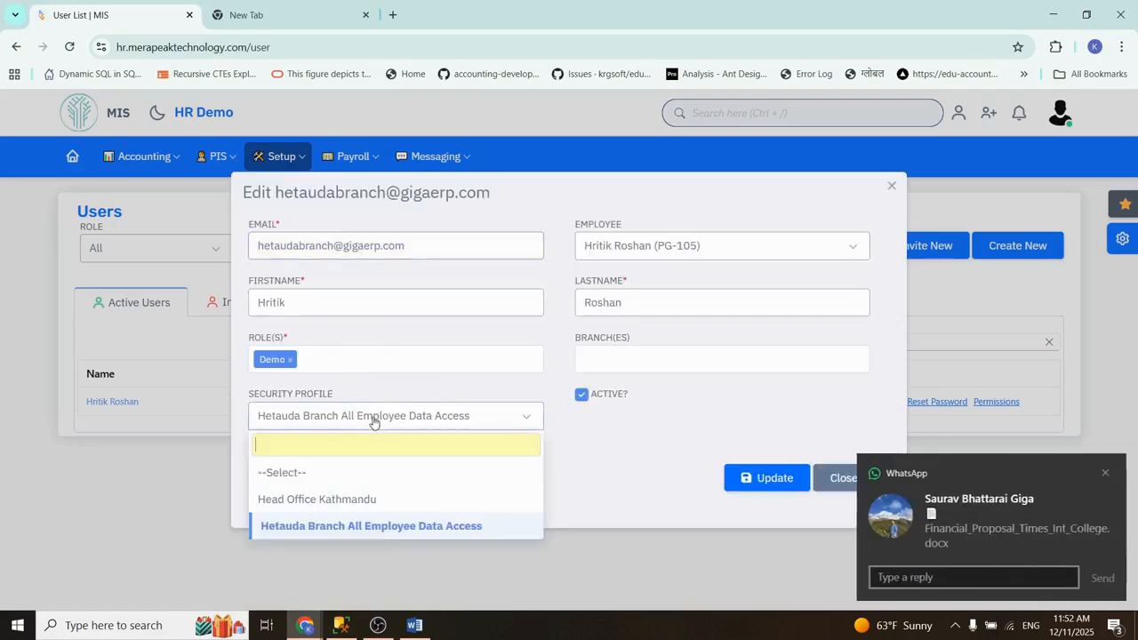
left_click(322, 501)
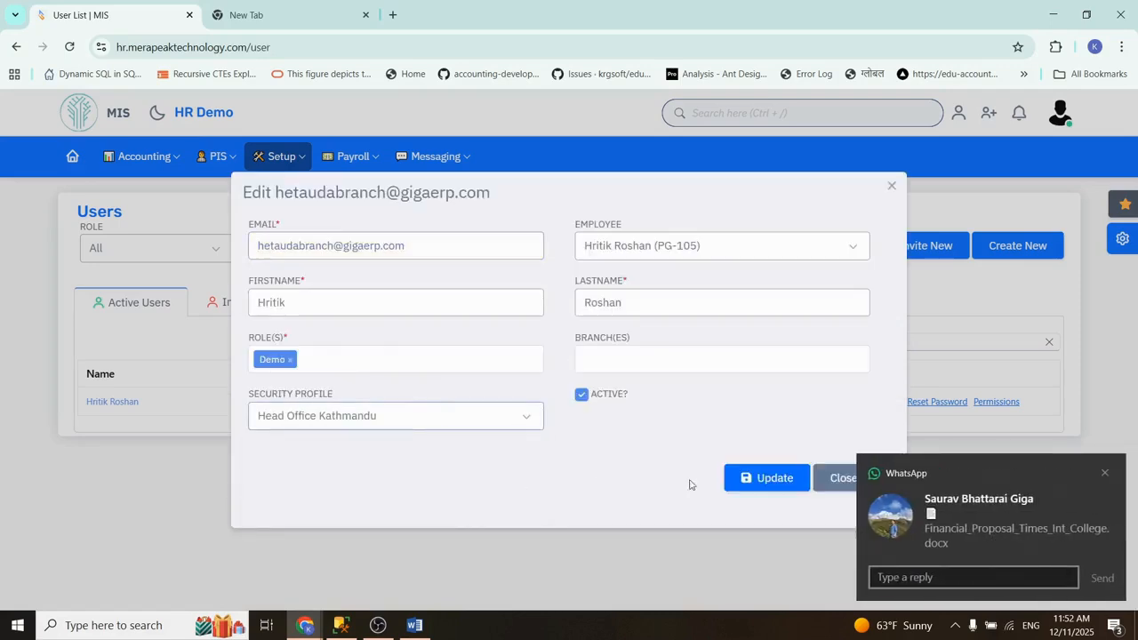
left_click(751, 482)
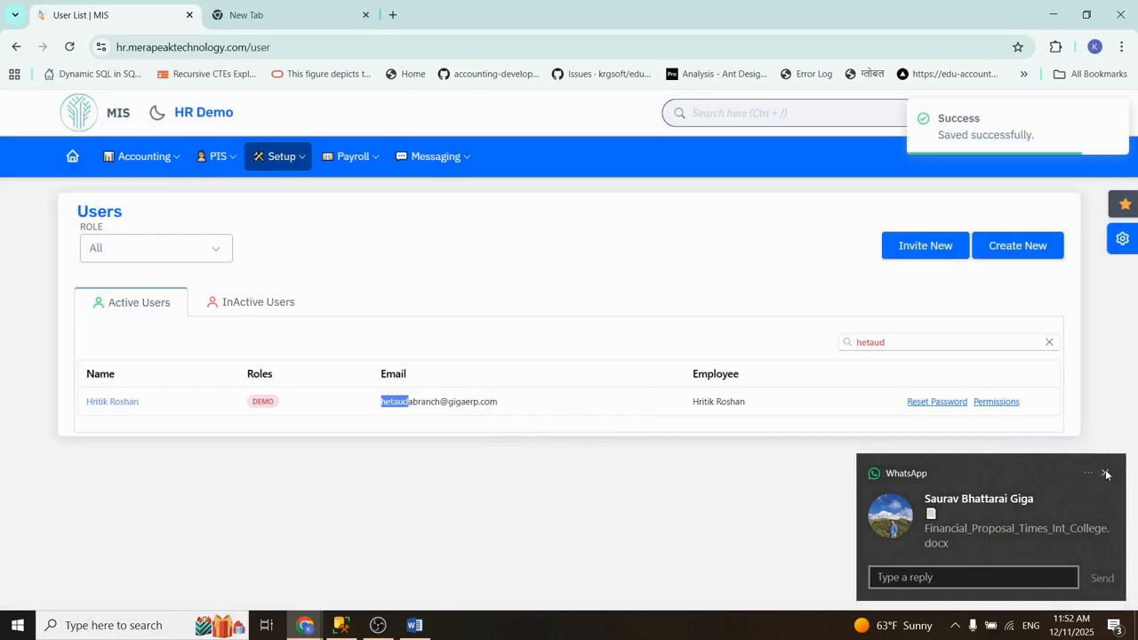
left_click(1105, 475)
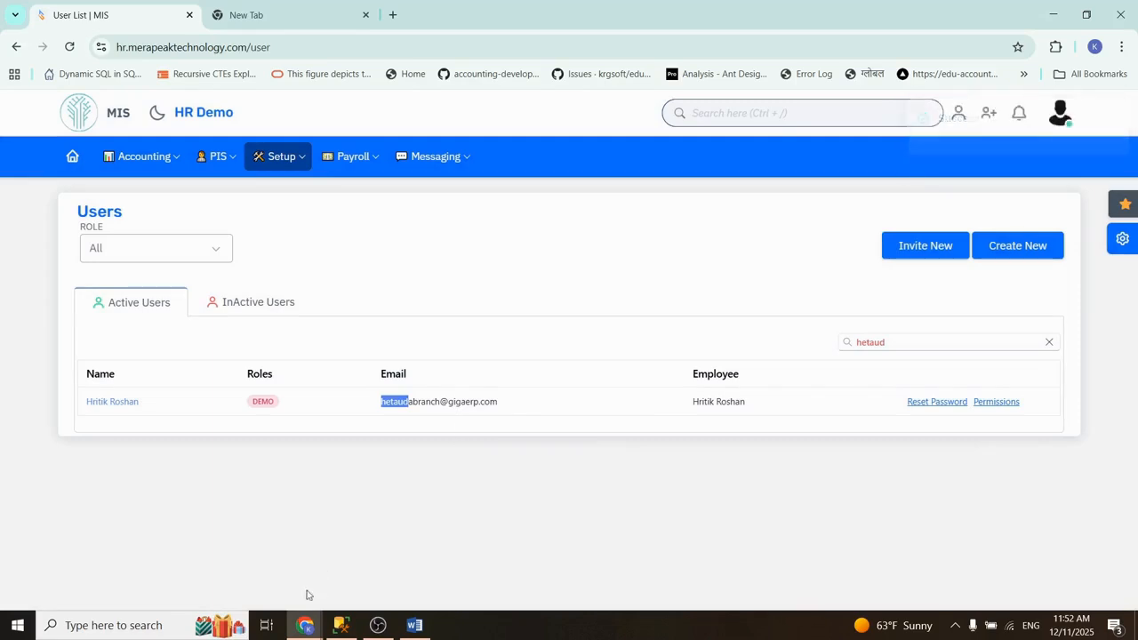
Step: Switch to the Hetauda branch user's incognito window and sign out of the account
left_click(305, 633)
left_click(373, 587)
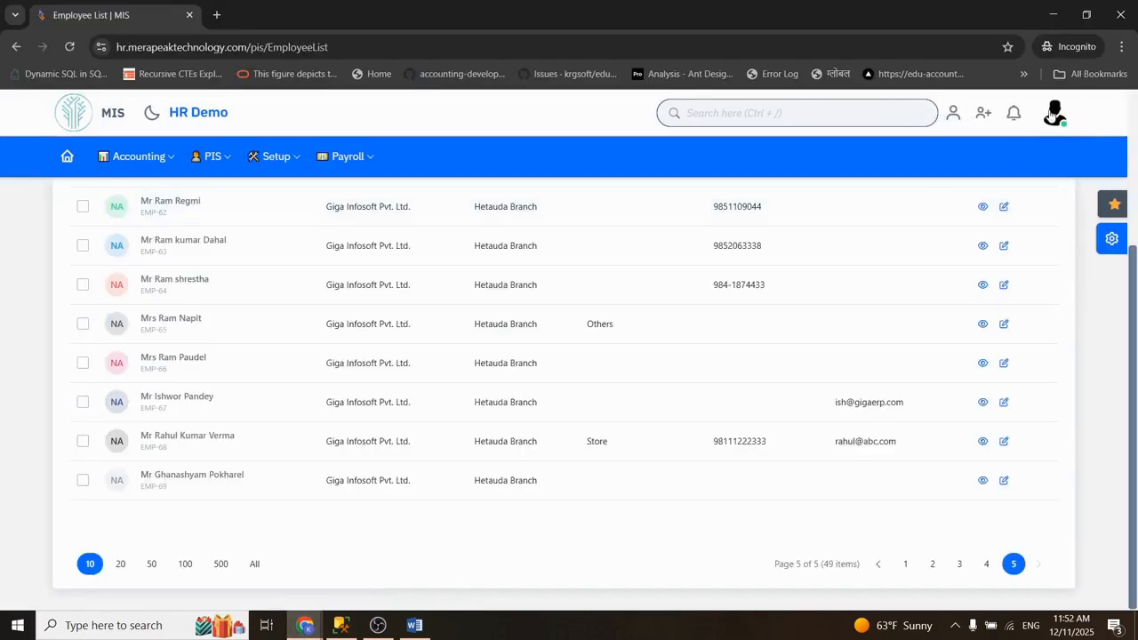
left_click(1052, 116)
left_click(971, 375)
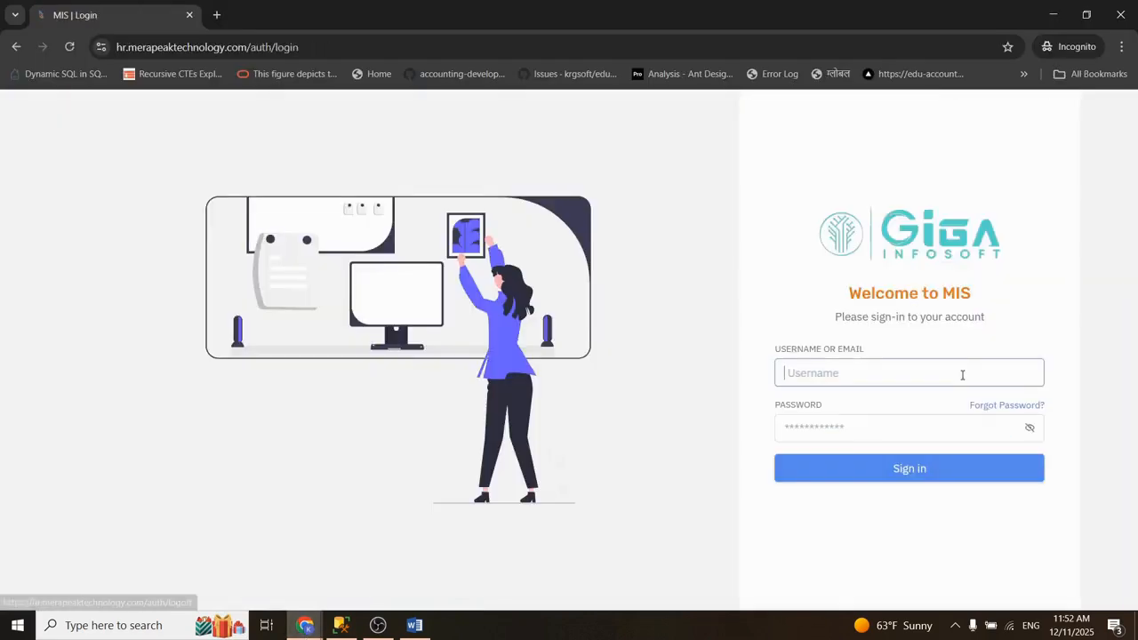
Step: Sign in again as the Hetauda branch user with the saved username and the account password
left_click(862, 371)
type("hetau")
key("Down")
key("Tab")
type("a•••••••")
key("Return")
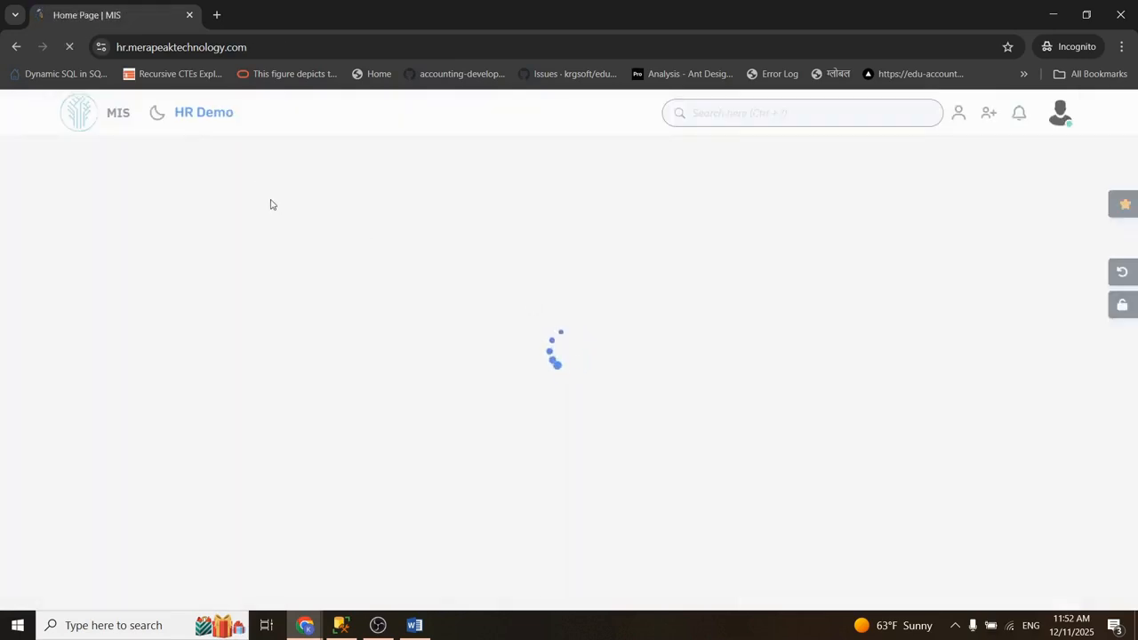
Step: View the employee list as the Hetauda branch user and highlight the branch of each listed employee
left_click(213, 160)
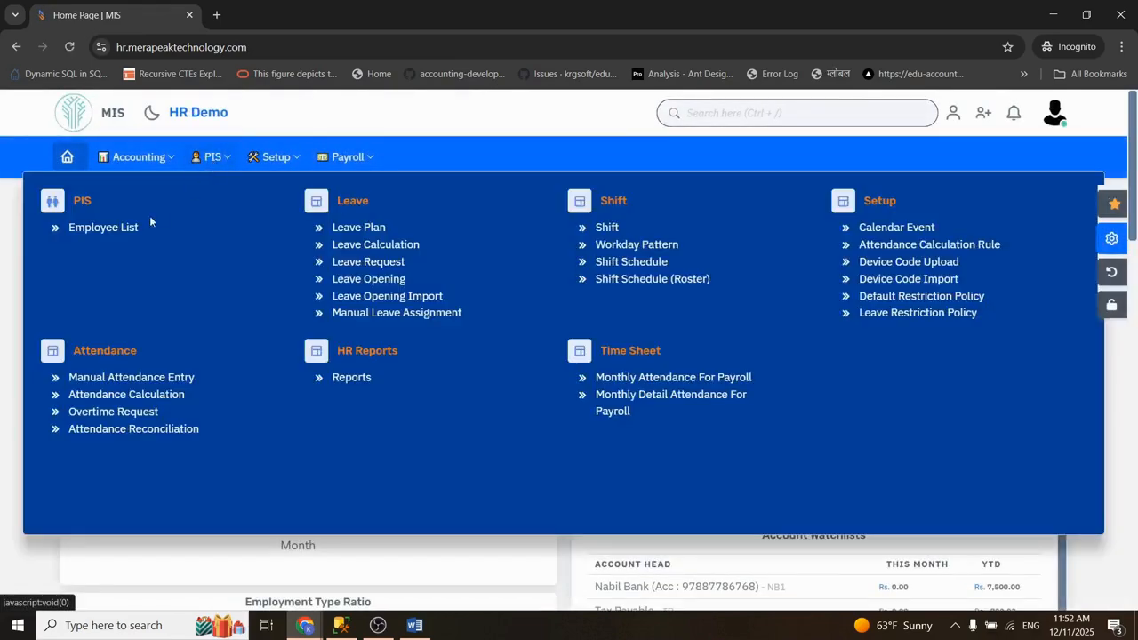
left_click(102, 227)
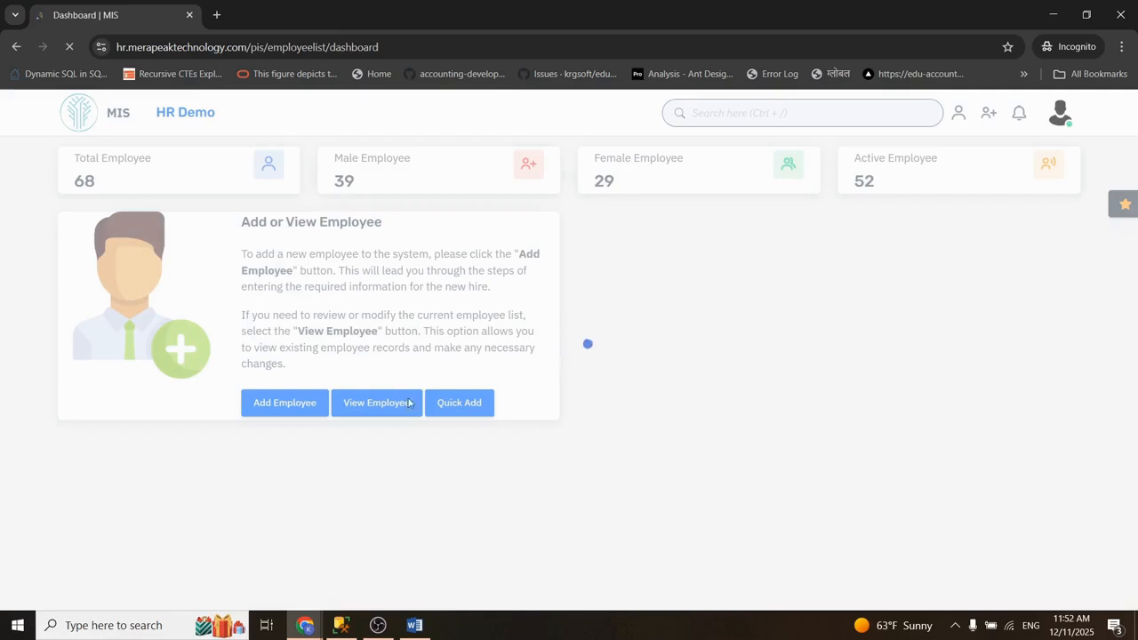
left_click(375, 449)
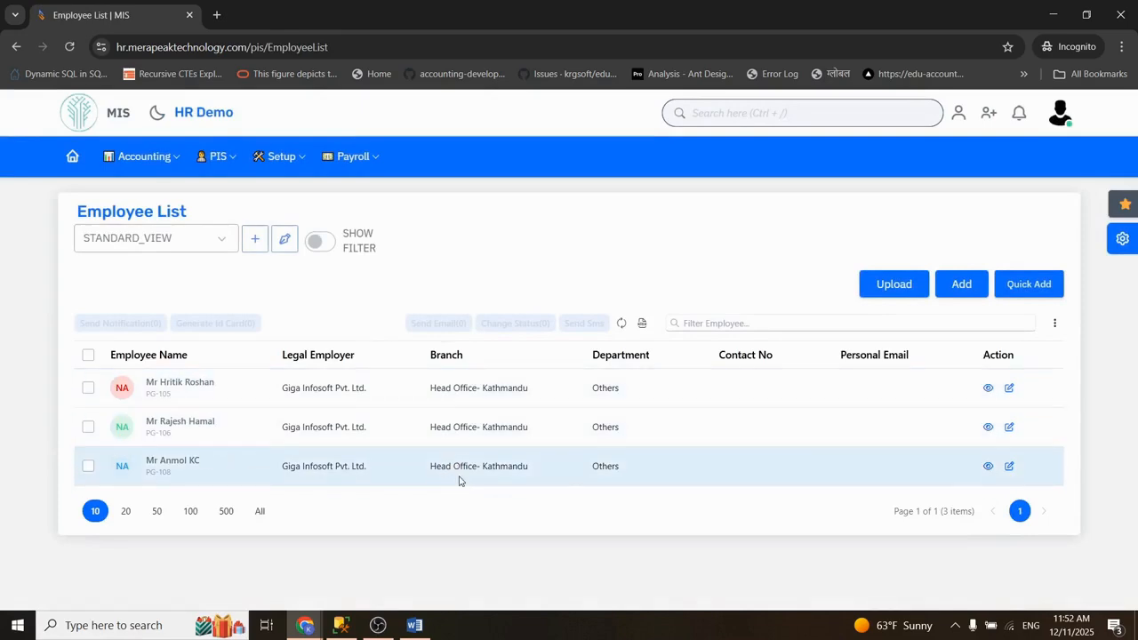
left_click_drag(435, 395, 516, 397)
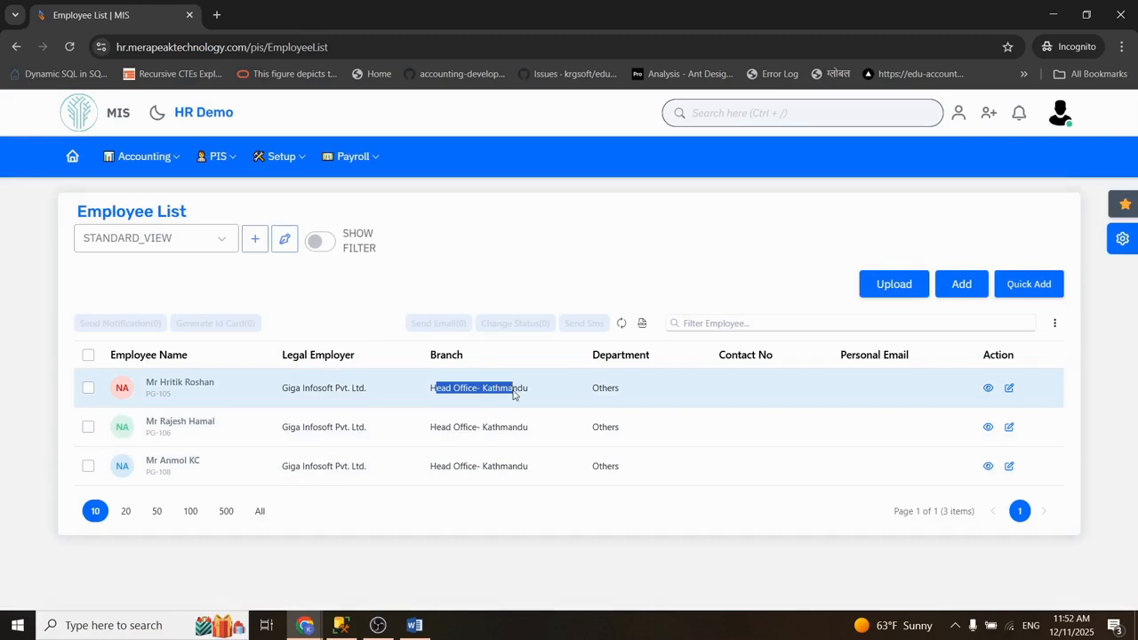
left_click_drag(436, 427, 521, 426)
left_click_drag(441, 480, 516, 471)
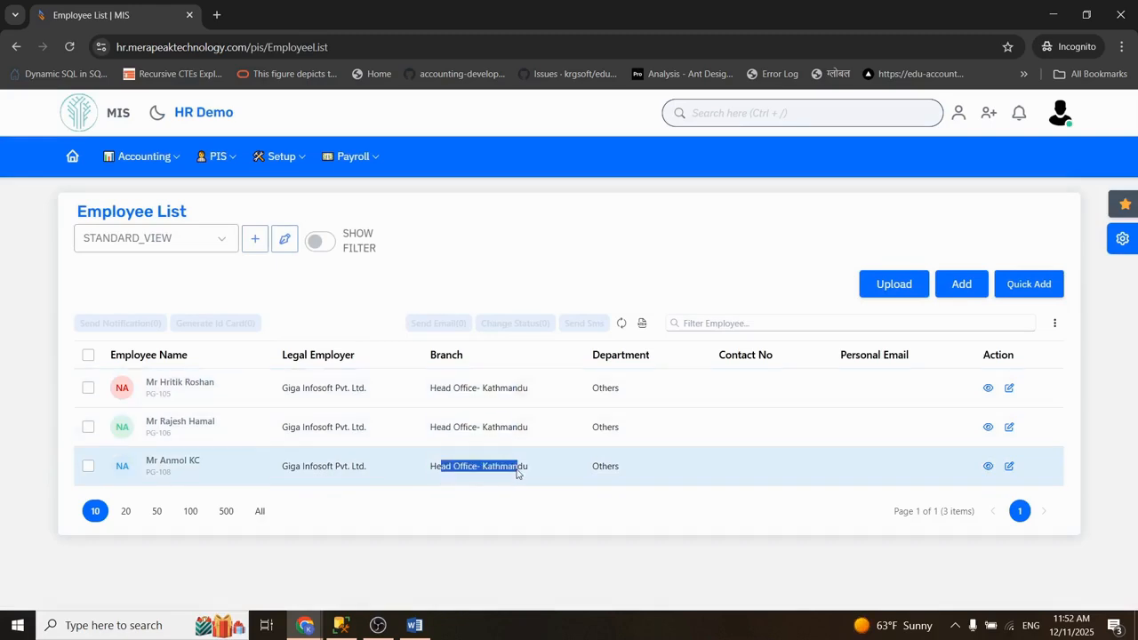
triple_click(524, 471)
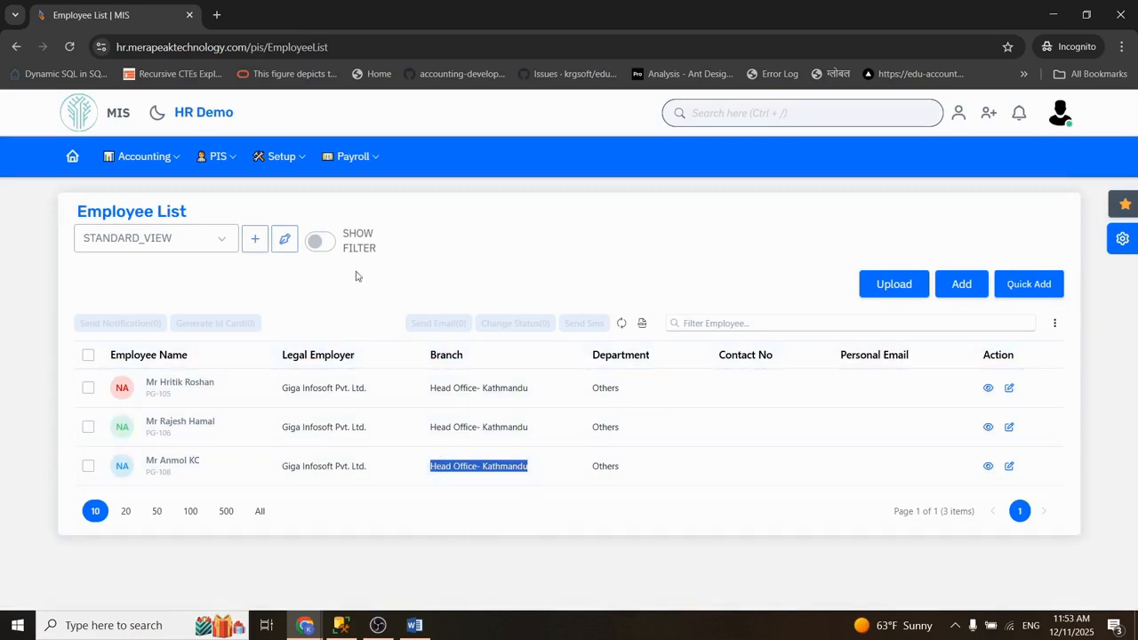
Step: Look over the attendance and leave reports available to this user under HR Reports
left_click(221, 160)
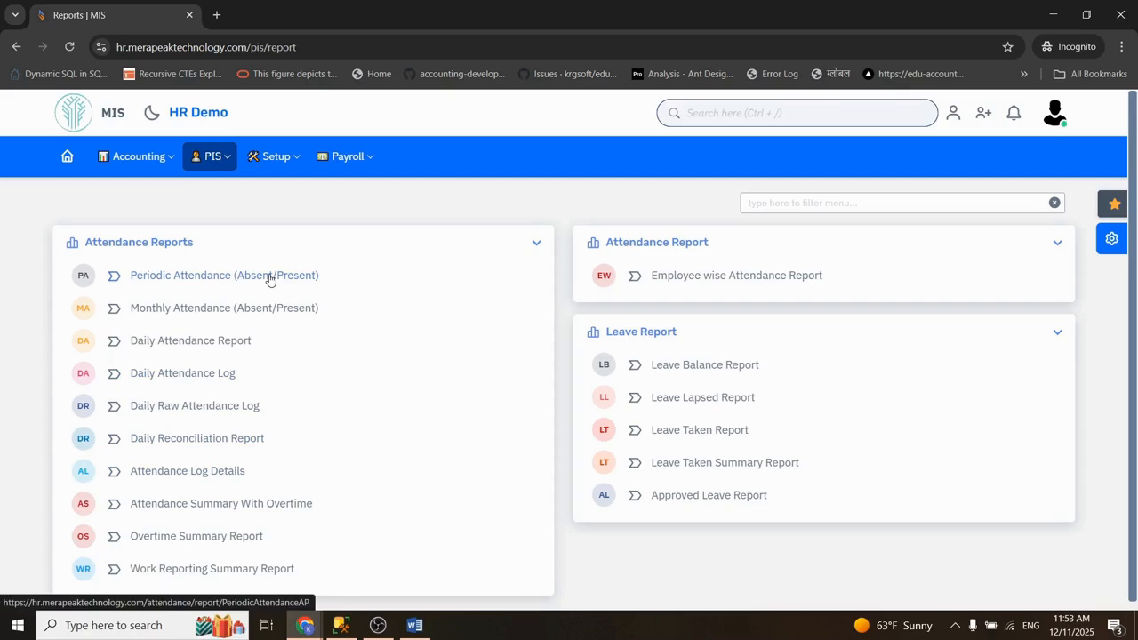
left_click(214, 169)
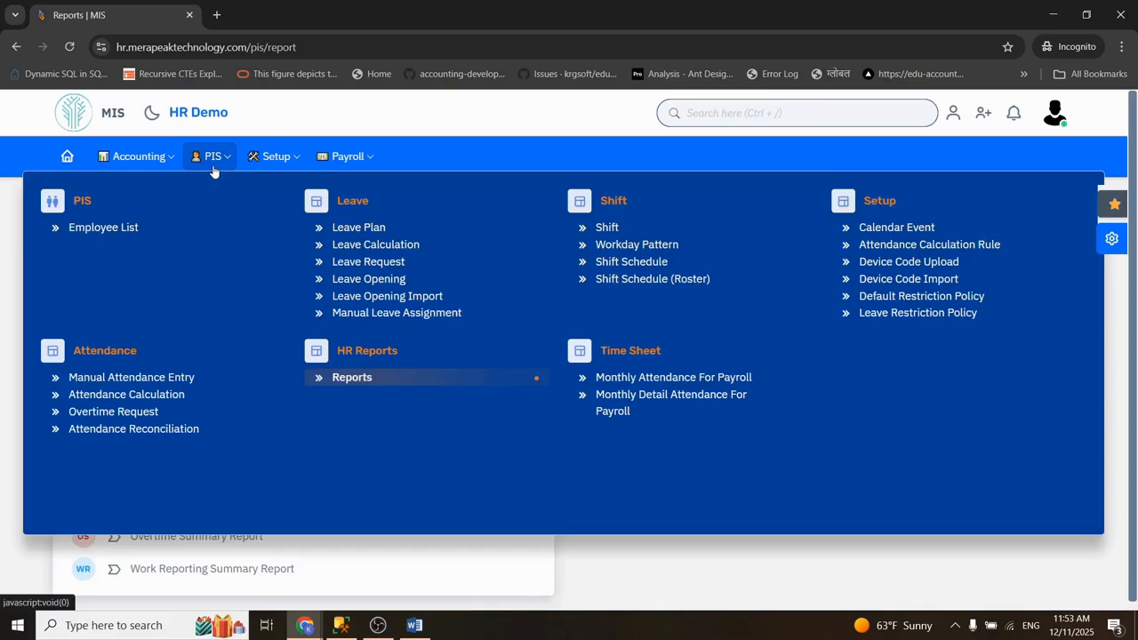